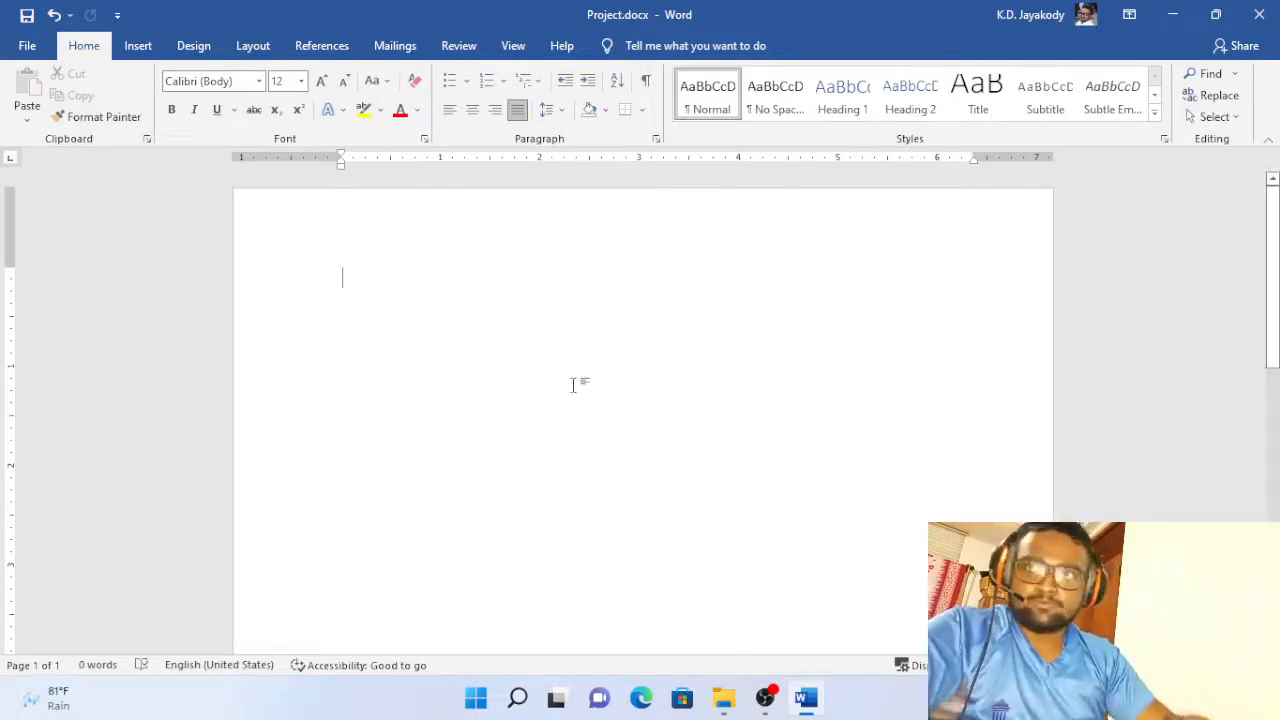
Enter the sample line "hsdajdsadas" and format it as a multilevel list in the 1., a., i. style.
text(hsdajdsadas)
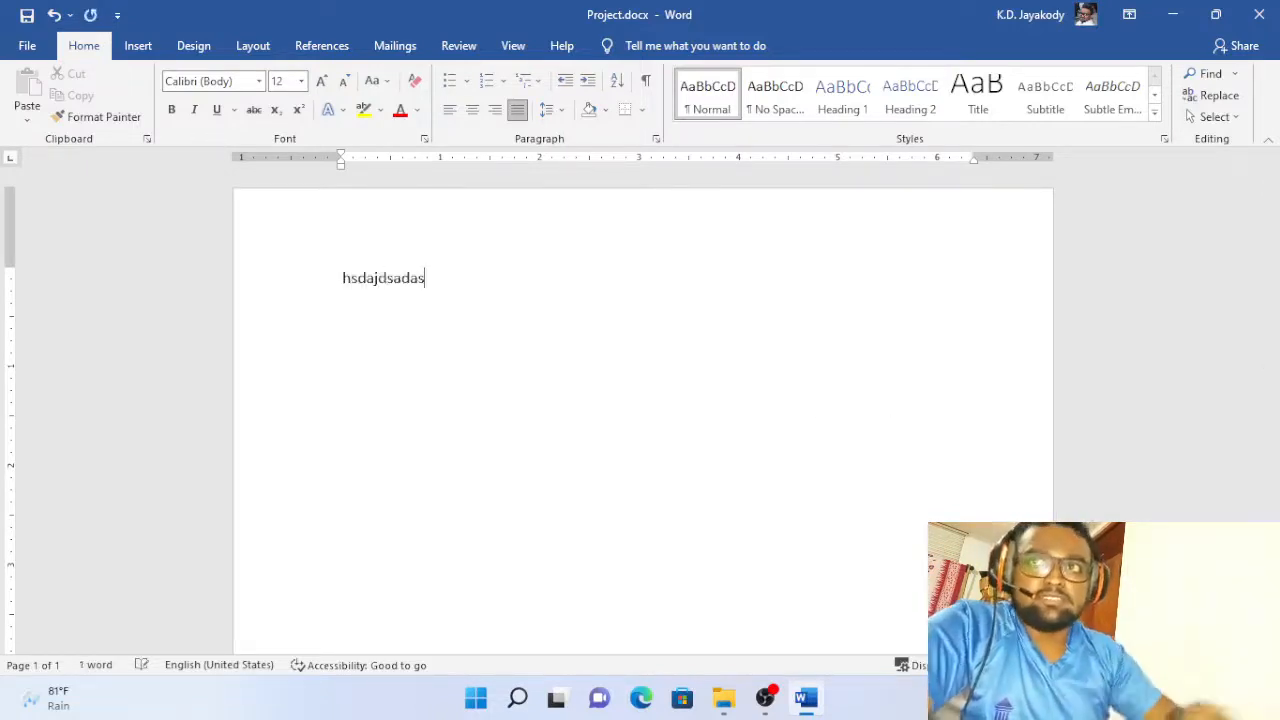
triple_click(373, 283)
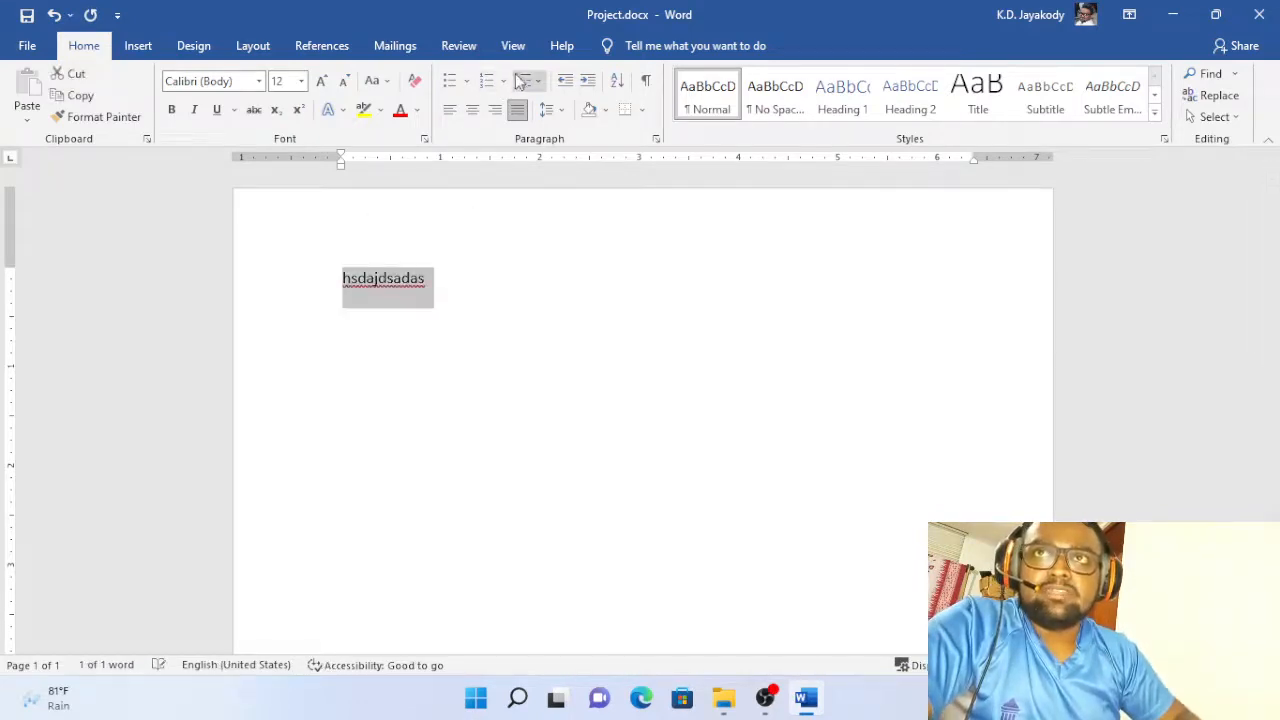
click(523, 80)
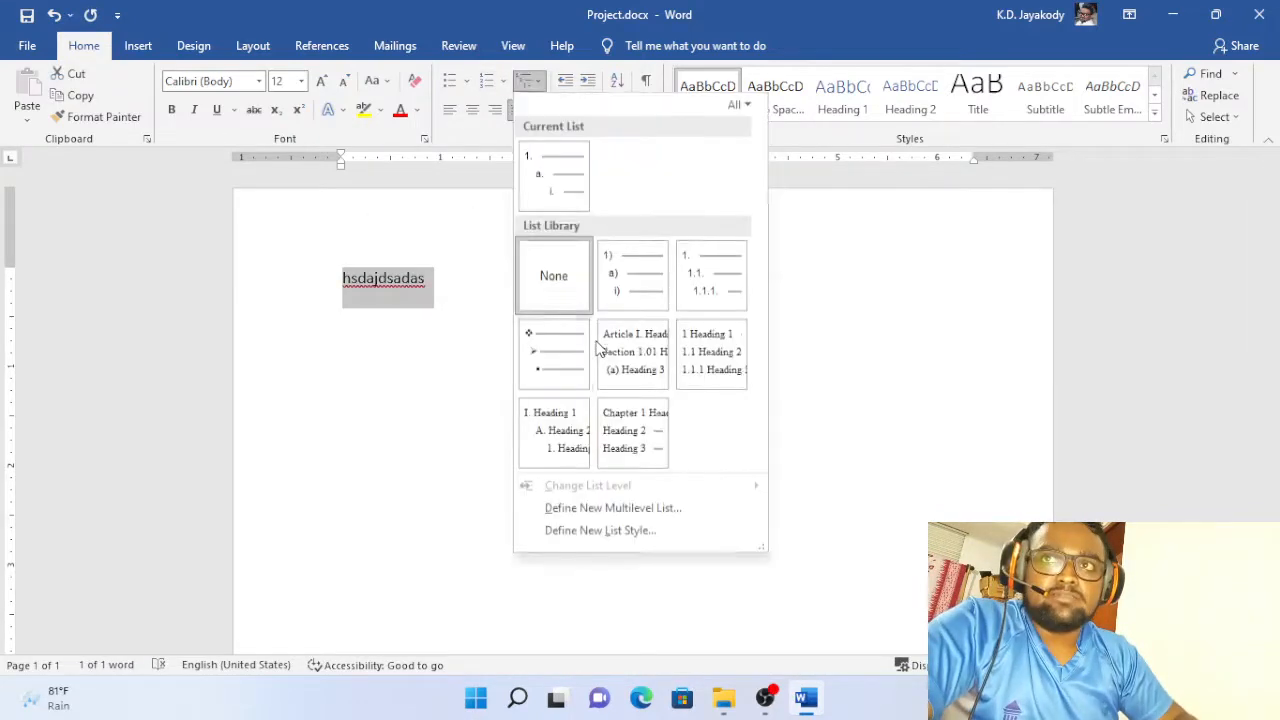
click(570, 200)
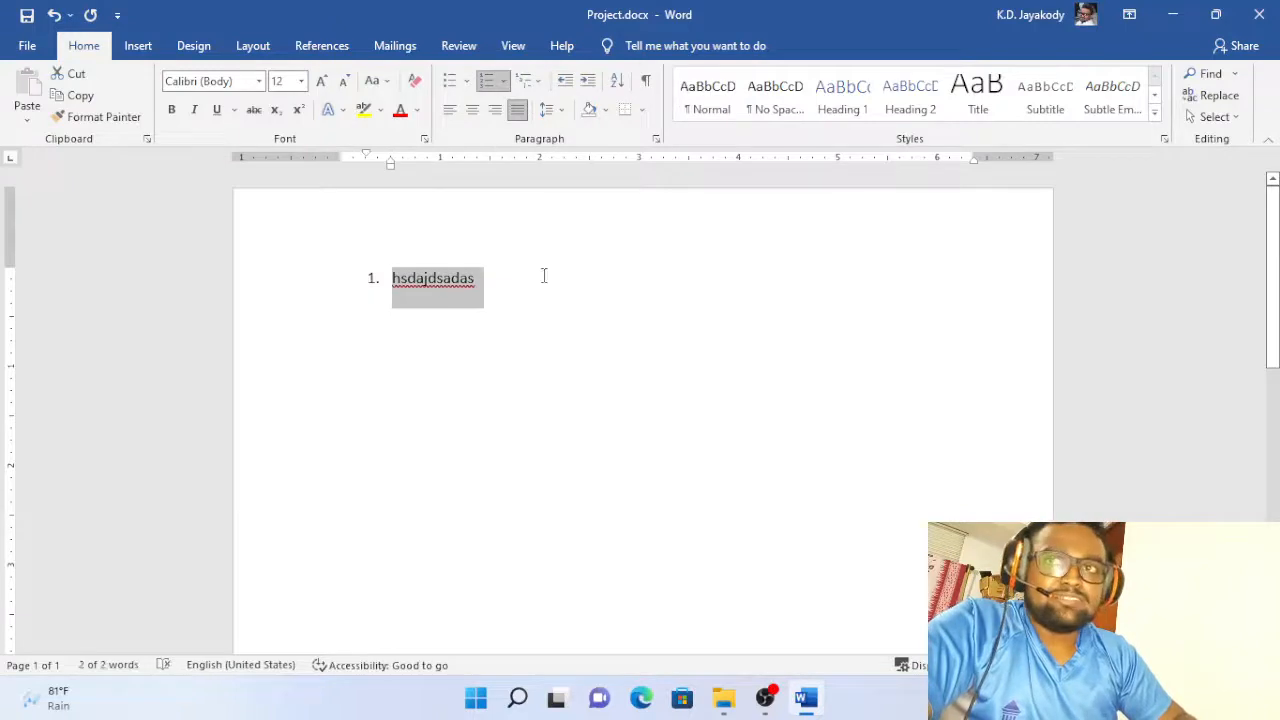
Add the line "sdadsad" below the list and apply the 1., a., i. multilevel list style to it.
click(543, 274)
key(Return)
key(Return)
text(sdadsad)
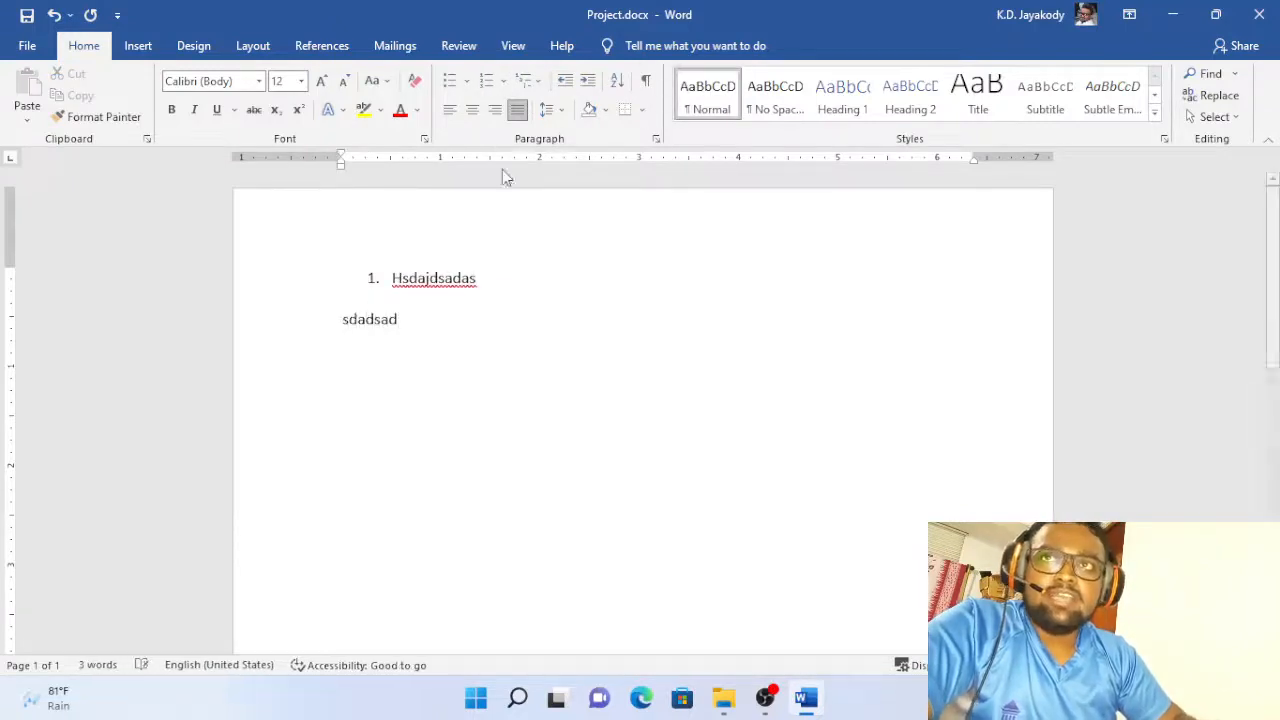
click(525, 82)
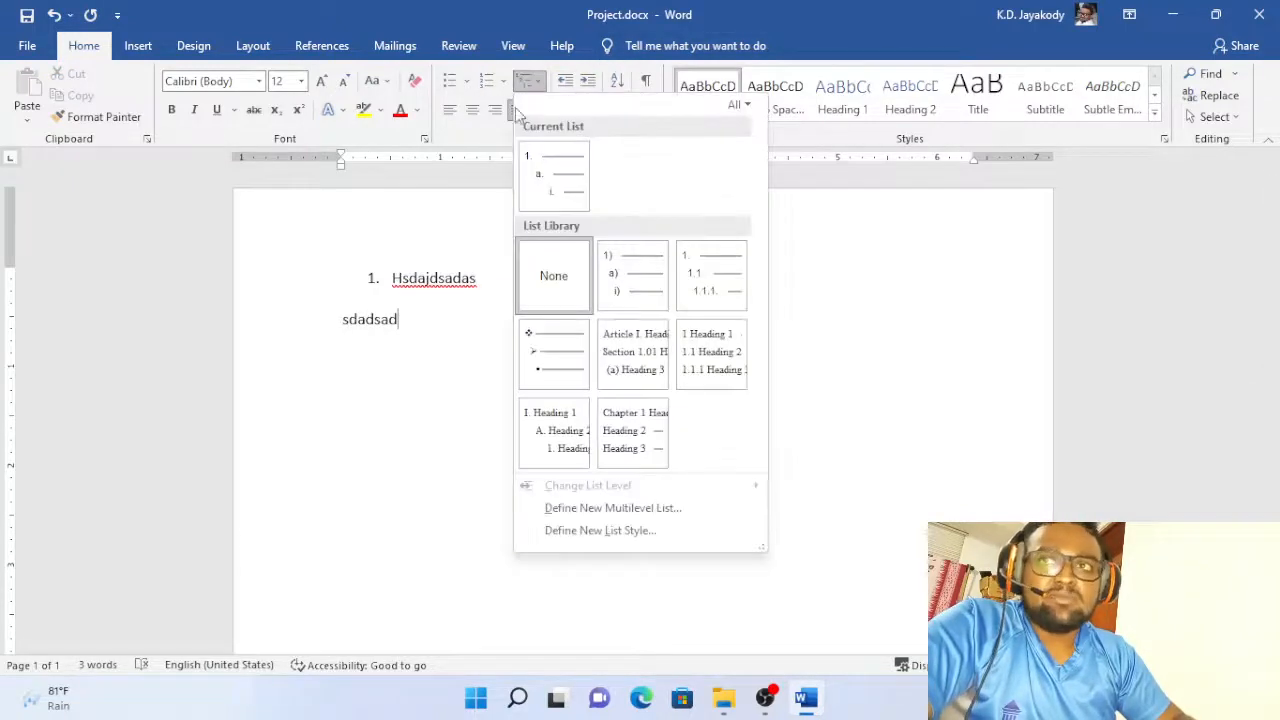
click(394, 324)
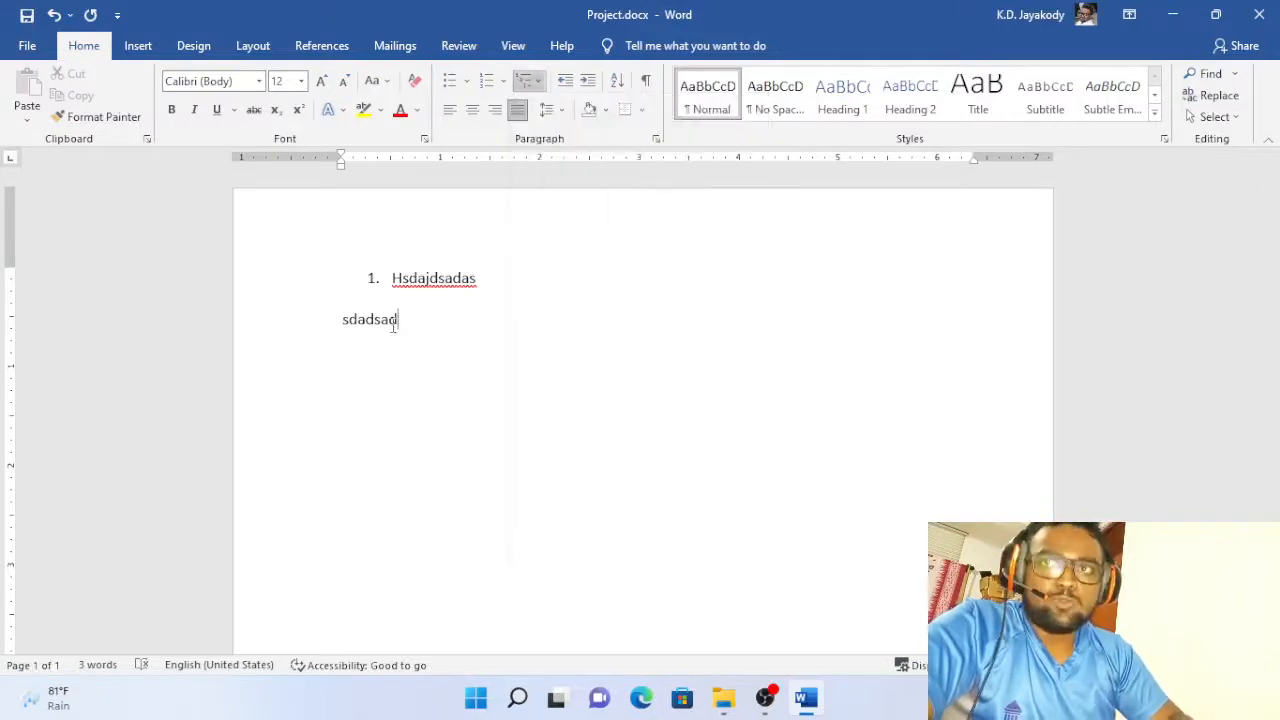
triple_click(393, 324)
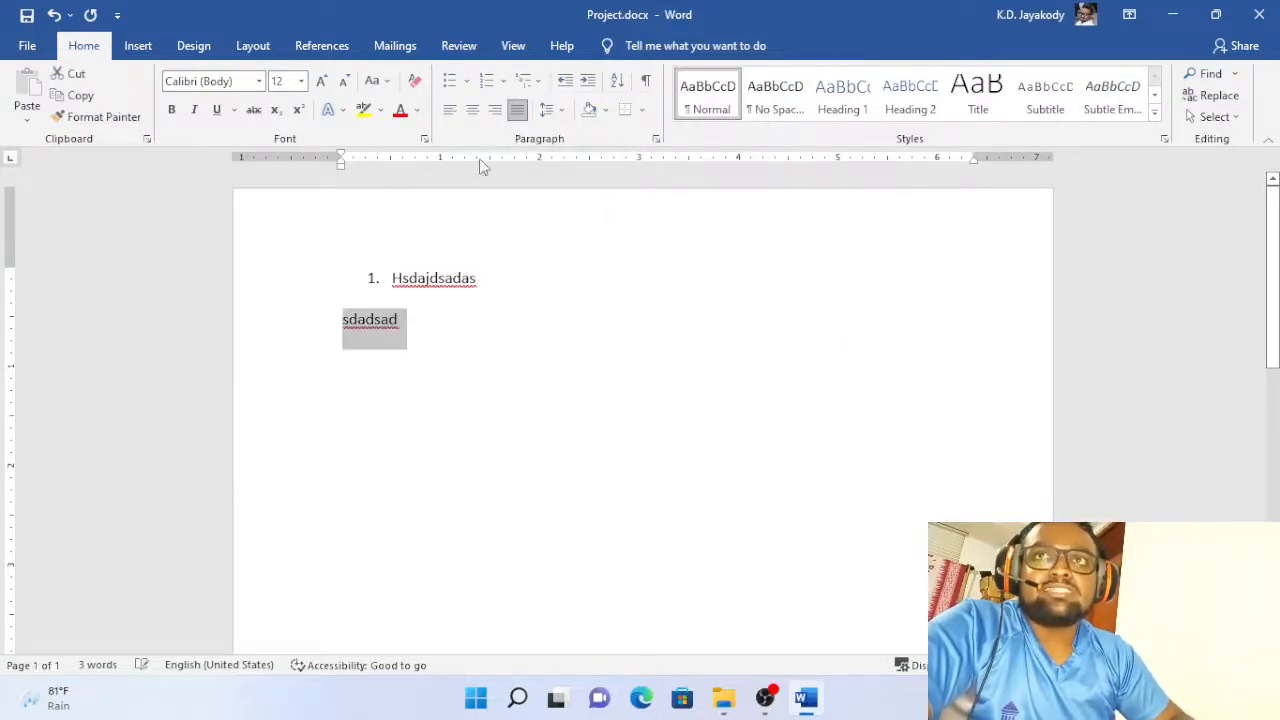
click(526, 81)
click(559, 168)
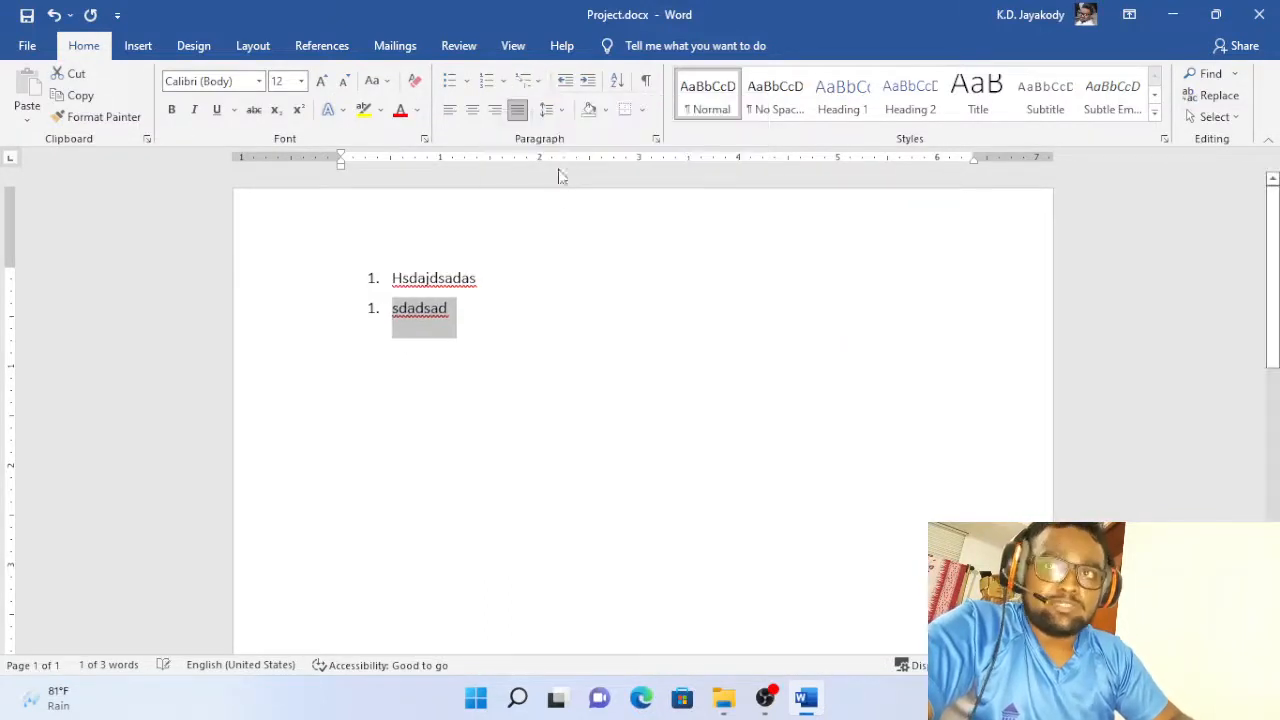
Change the list level of the "sdadsad" item to the fifth level, numbered a.
click(538, 85)
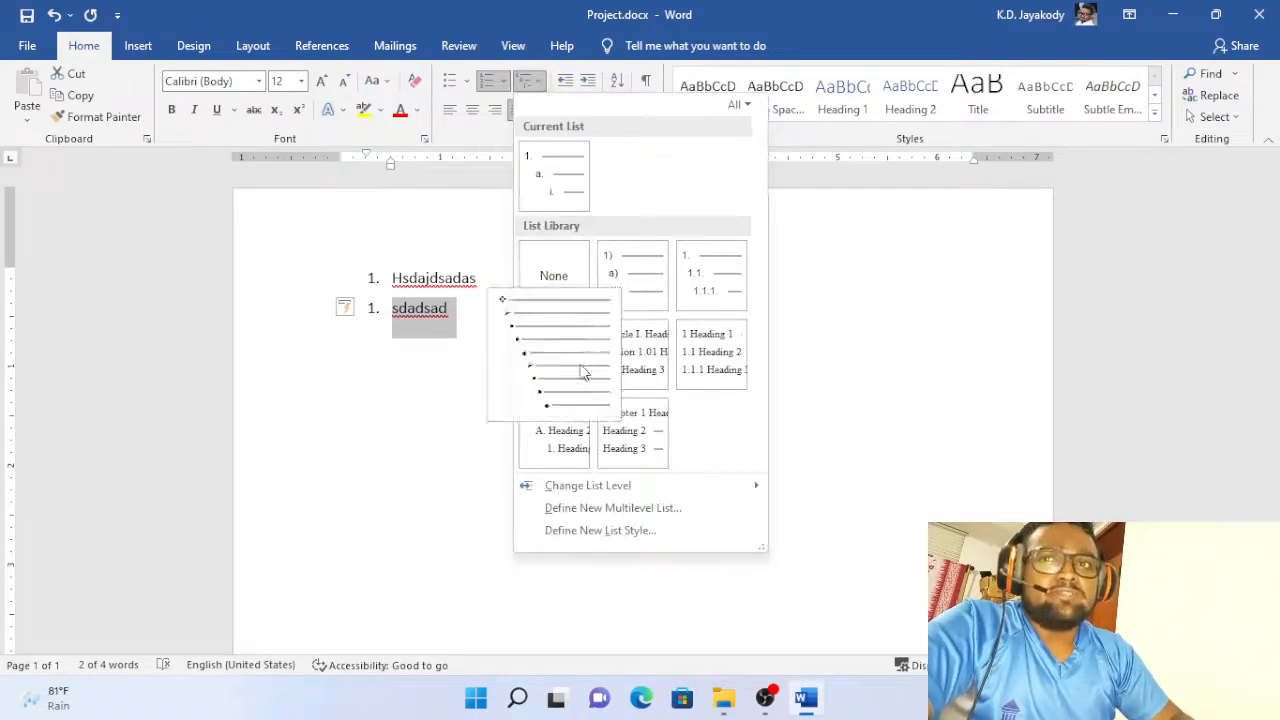
mouse_move(710, 486)
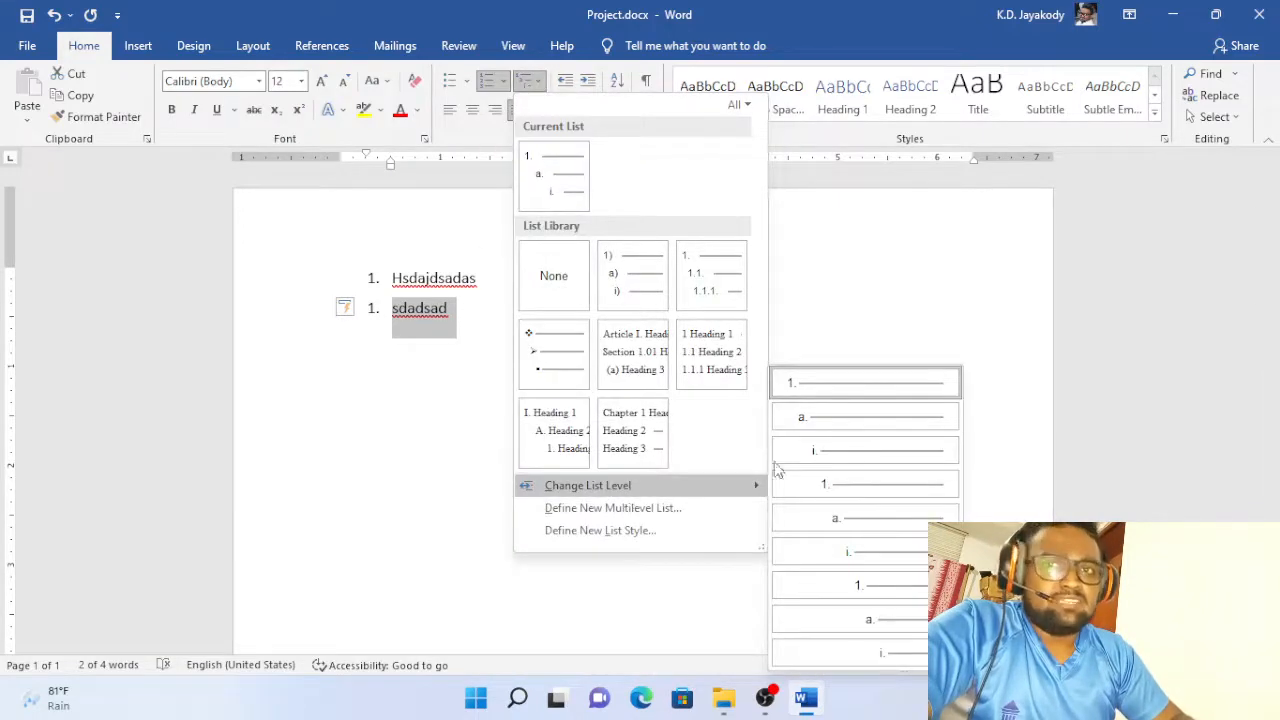
click(893, 517)
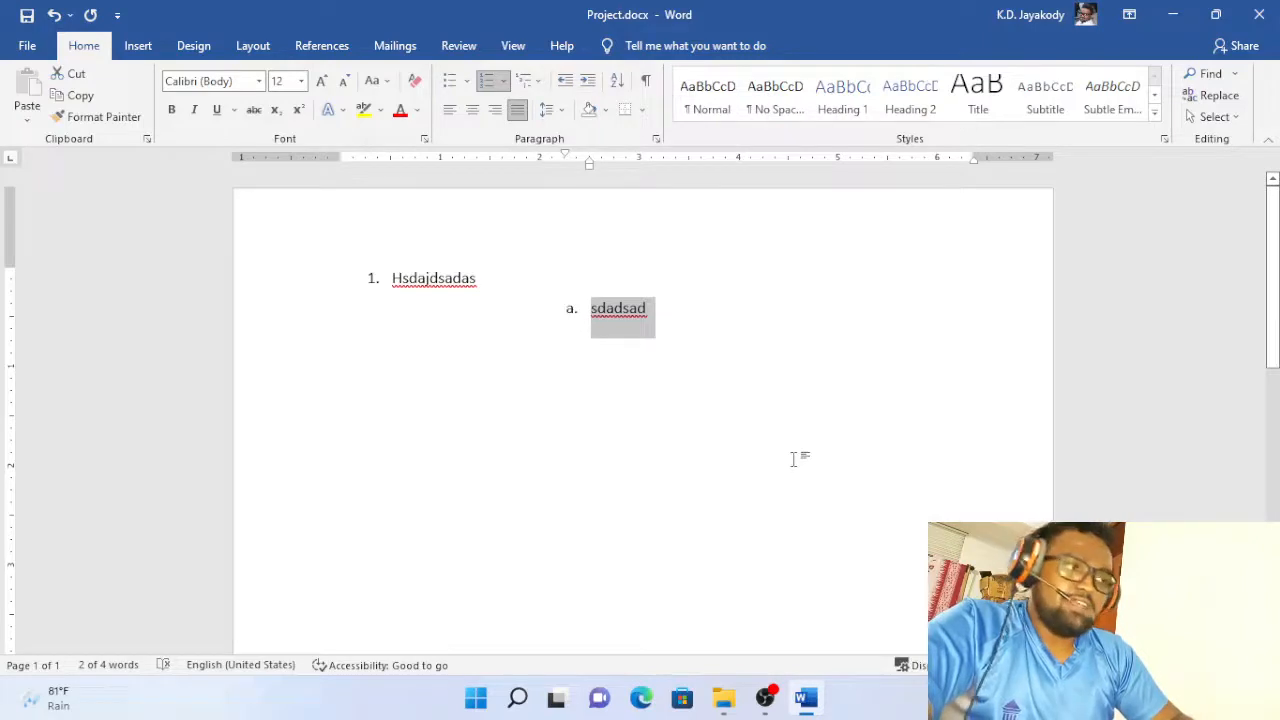
Delete both sample list items to leave the page empty.
drag(793, 459, 314, 234)
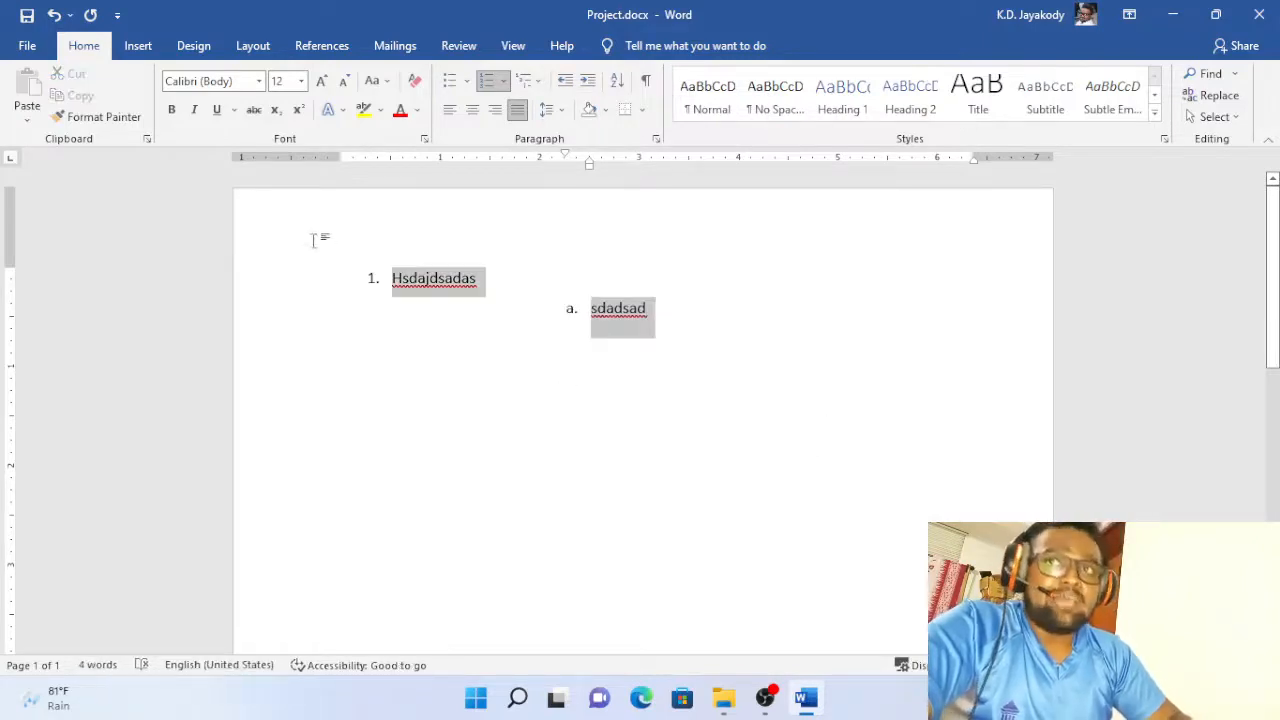
key(Delete)
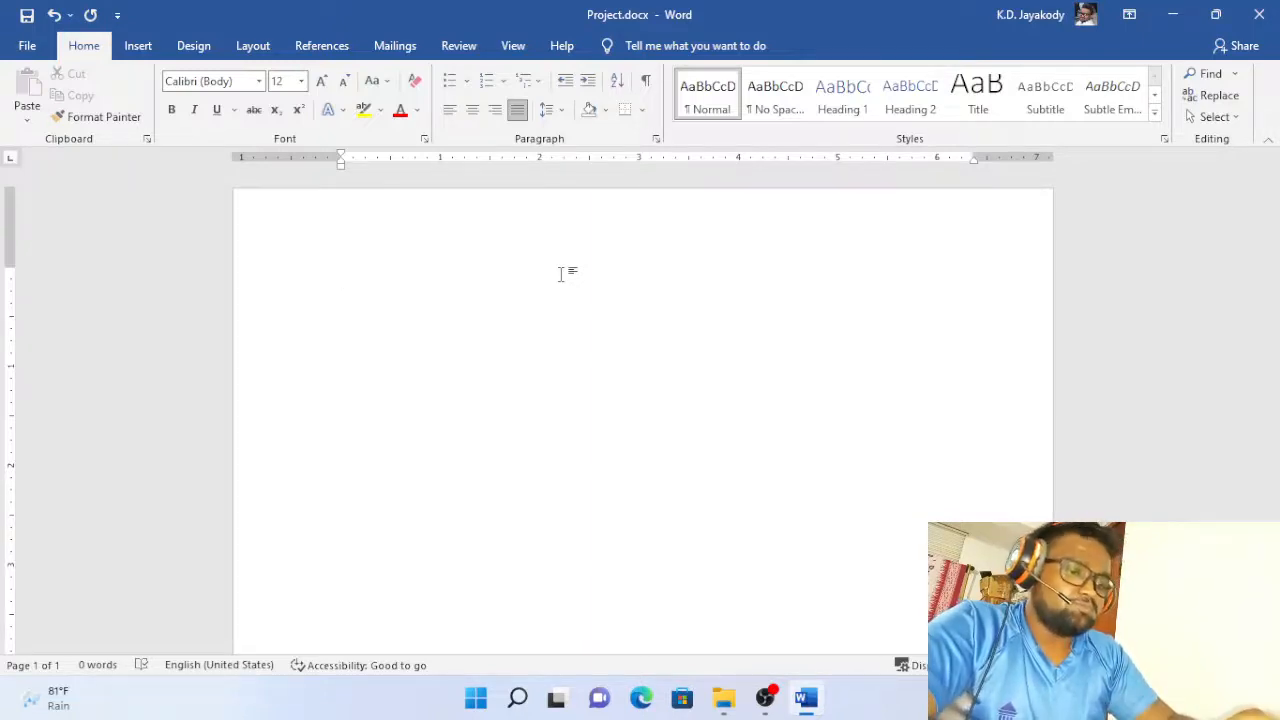
Enter five separate lines: Food, Kottu, Chicken Kottu, Fish Kottu and Fruits.
text(Food)
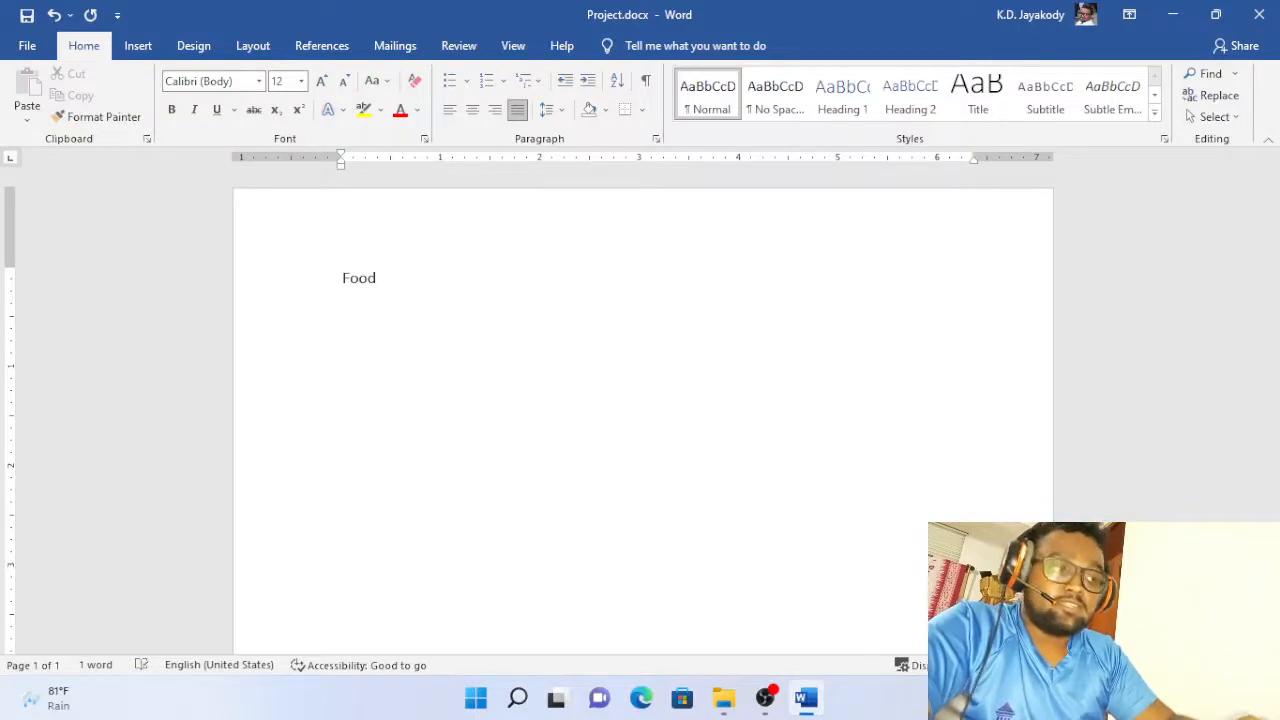
key(Return)
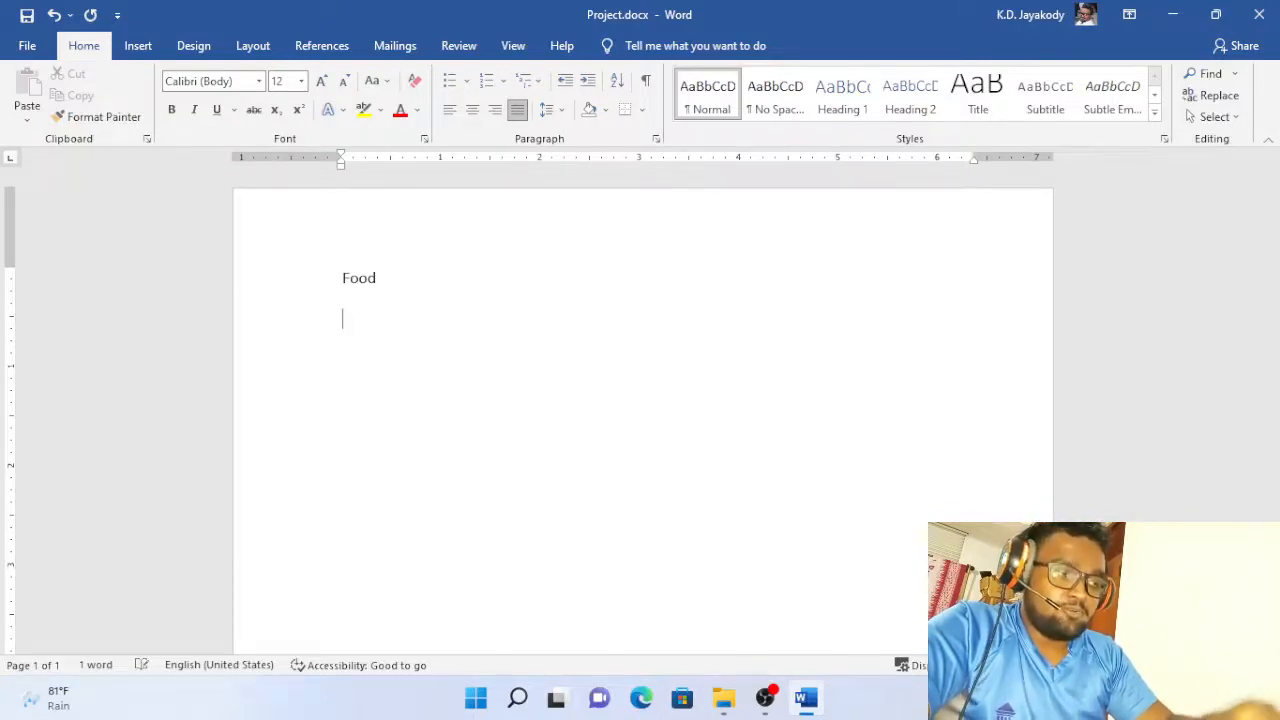
text(Kottu)
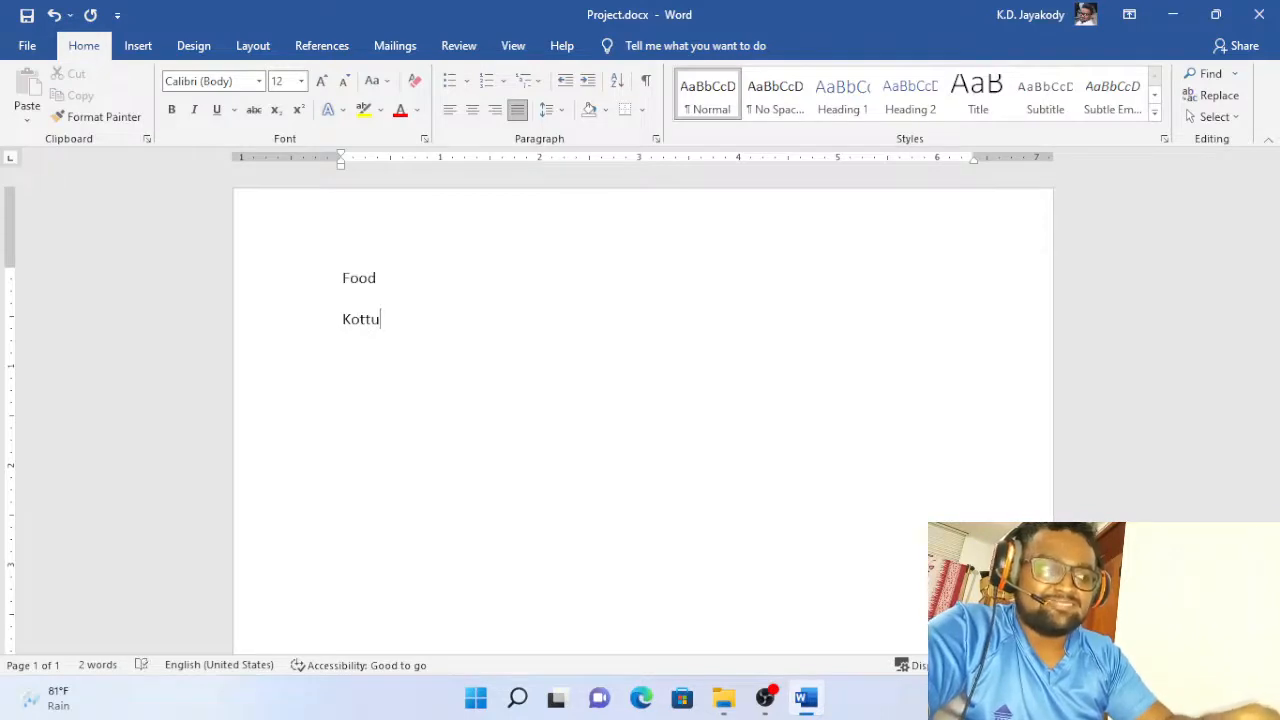
key(Return)
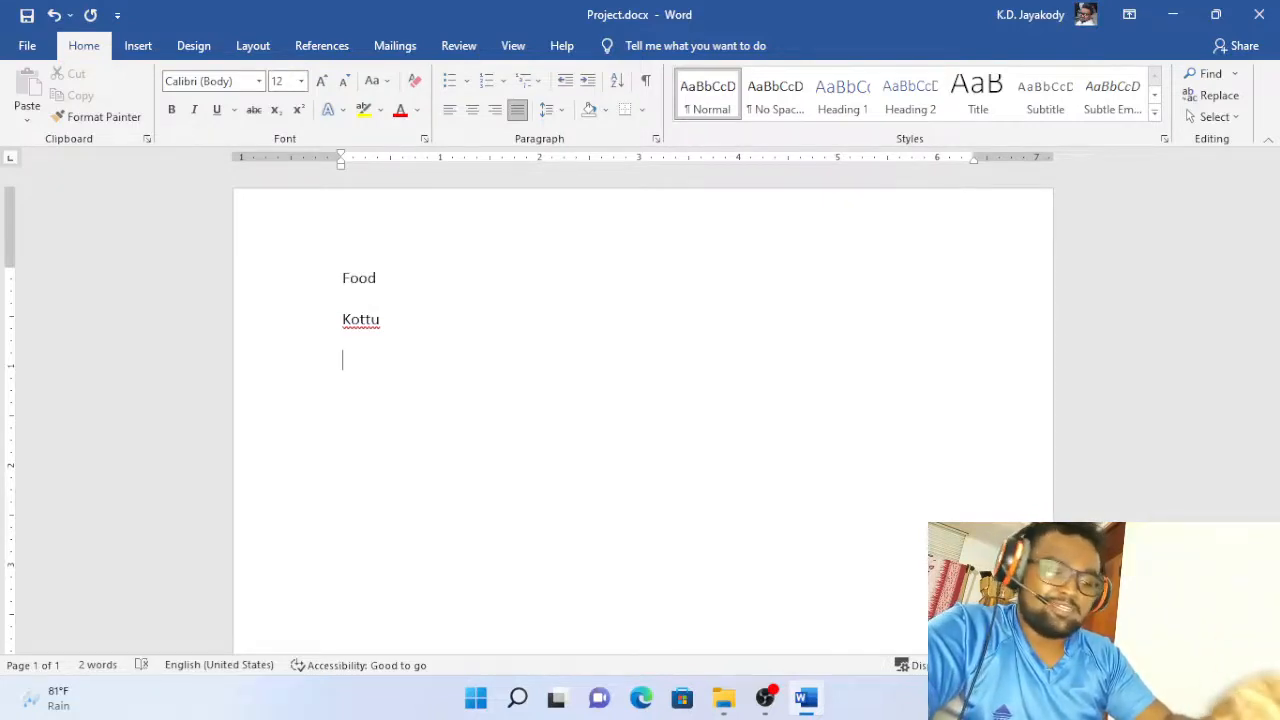
text(Chick)
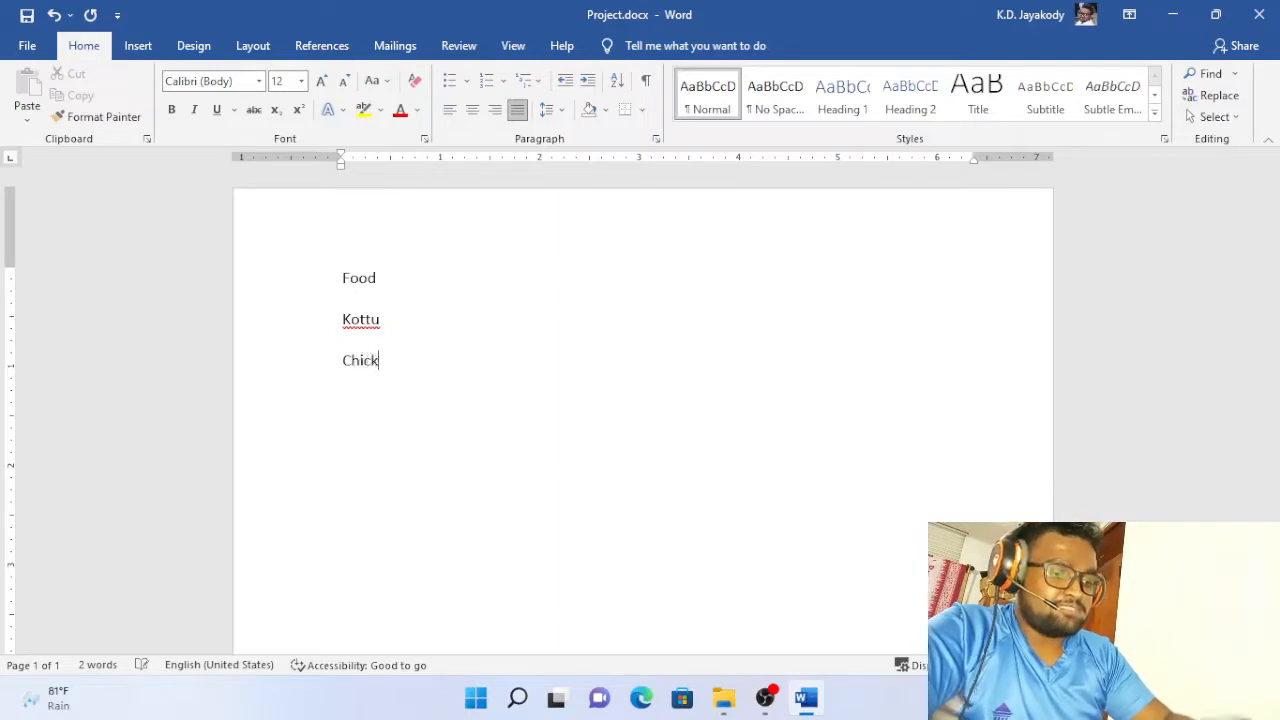
text(en Kottu)
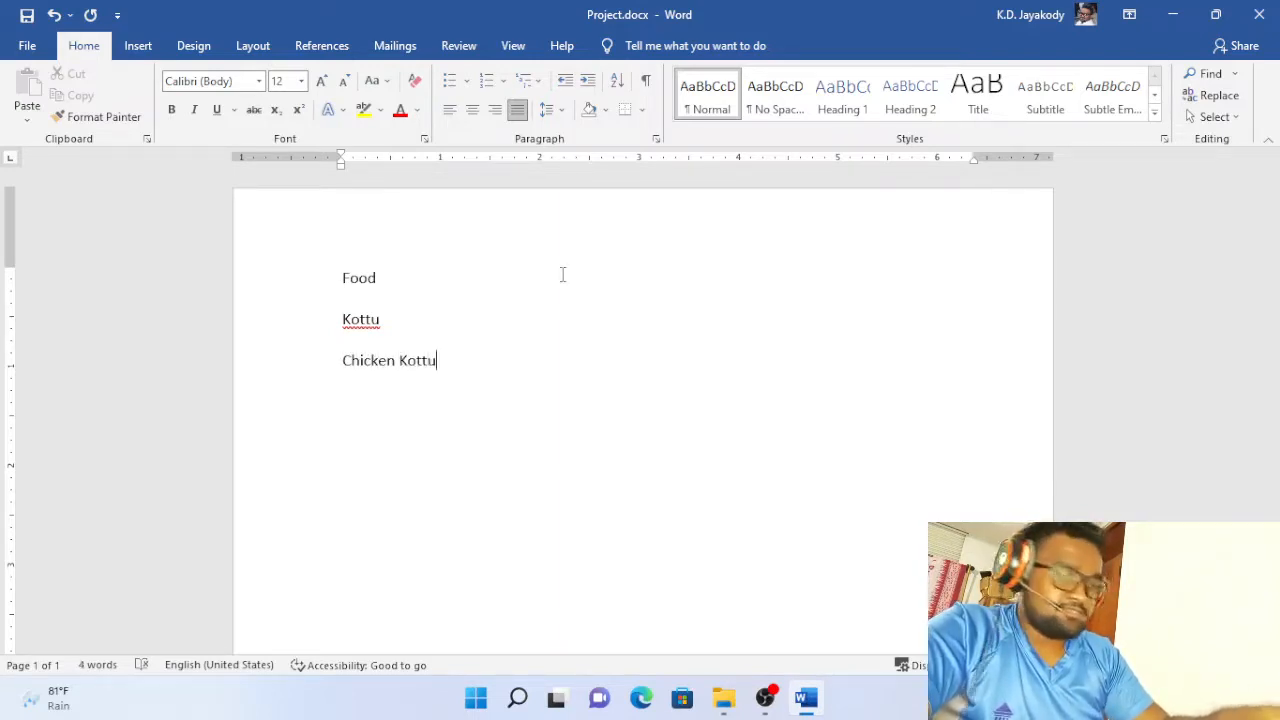
key(Return)
text(Fis)
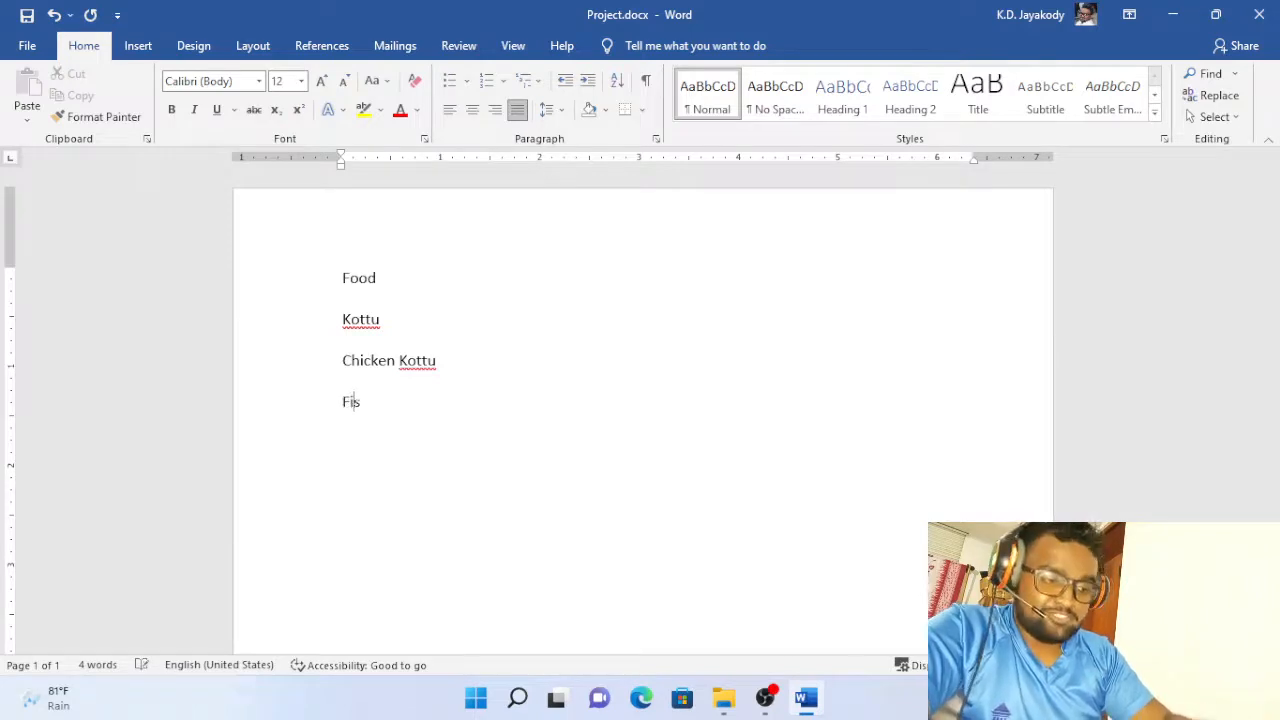
text(h Kott)
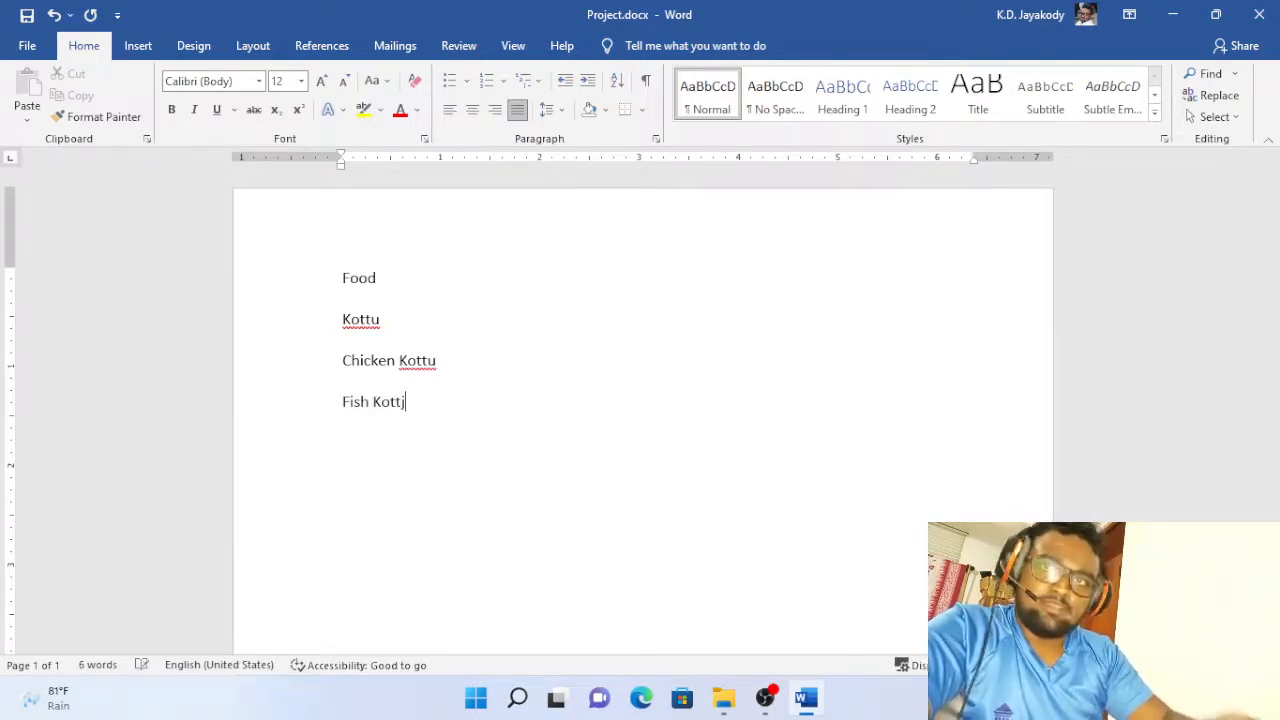
text(u)
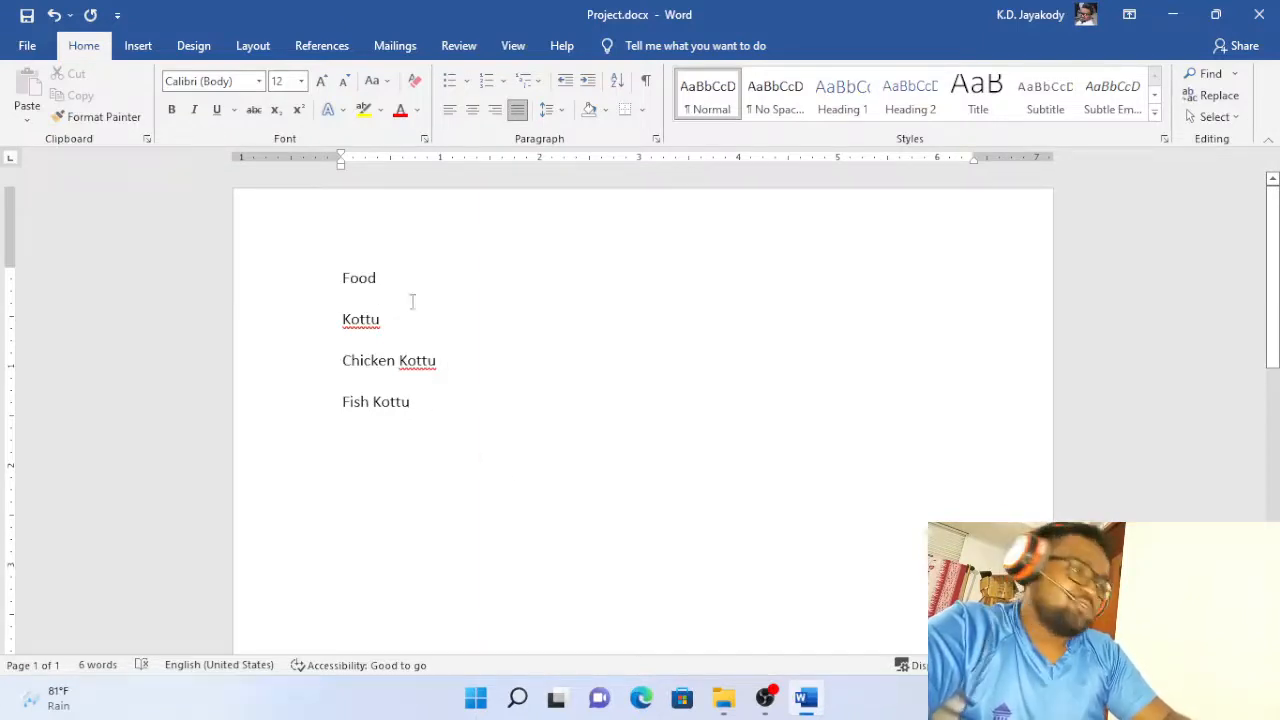
key(Return)
text(Fruits)
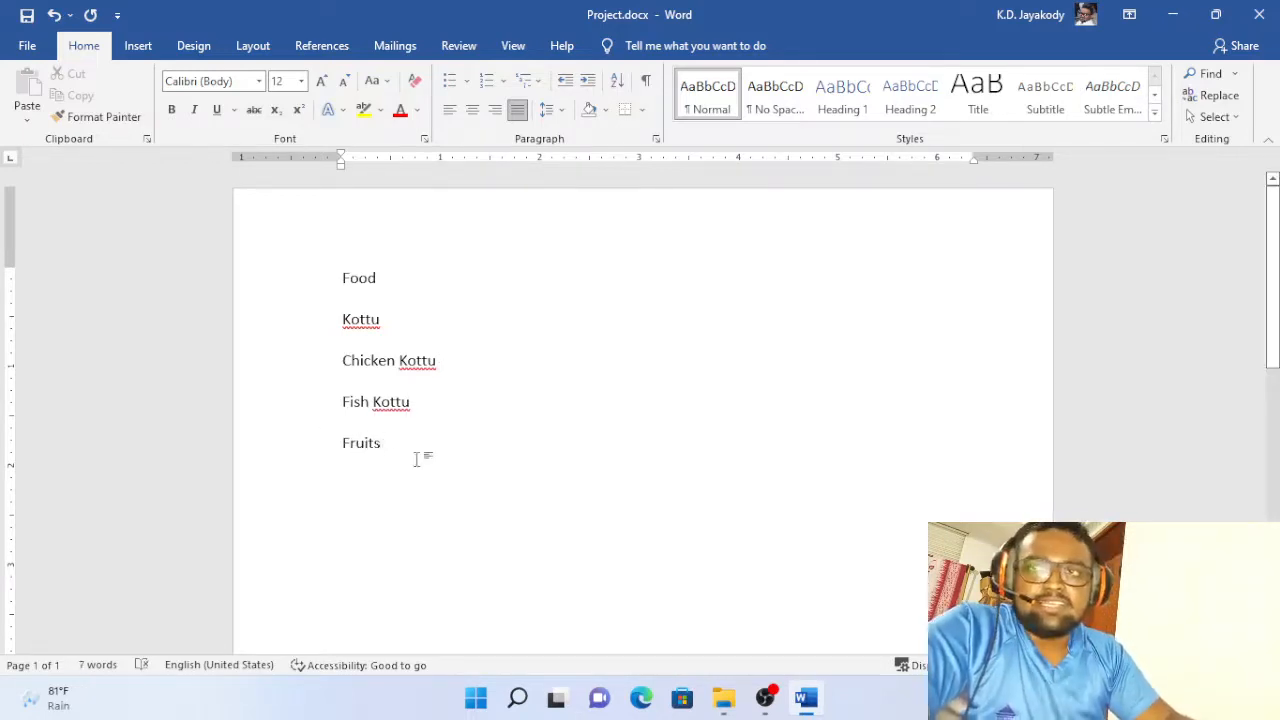
Format all five lines from Food to Fruits as a multilevel list in the 1., 1.1., 1.1.1. style.
drag(416, 459, 340, 272)
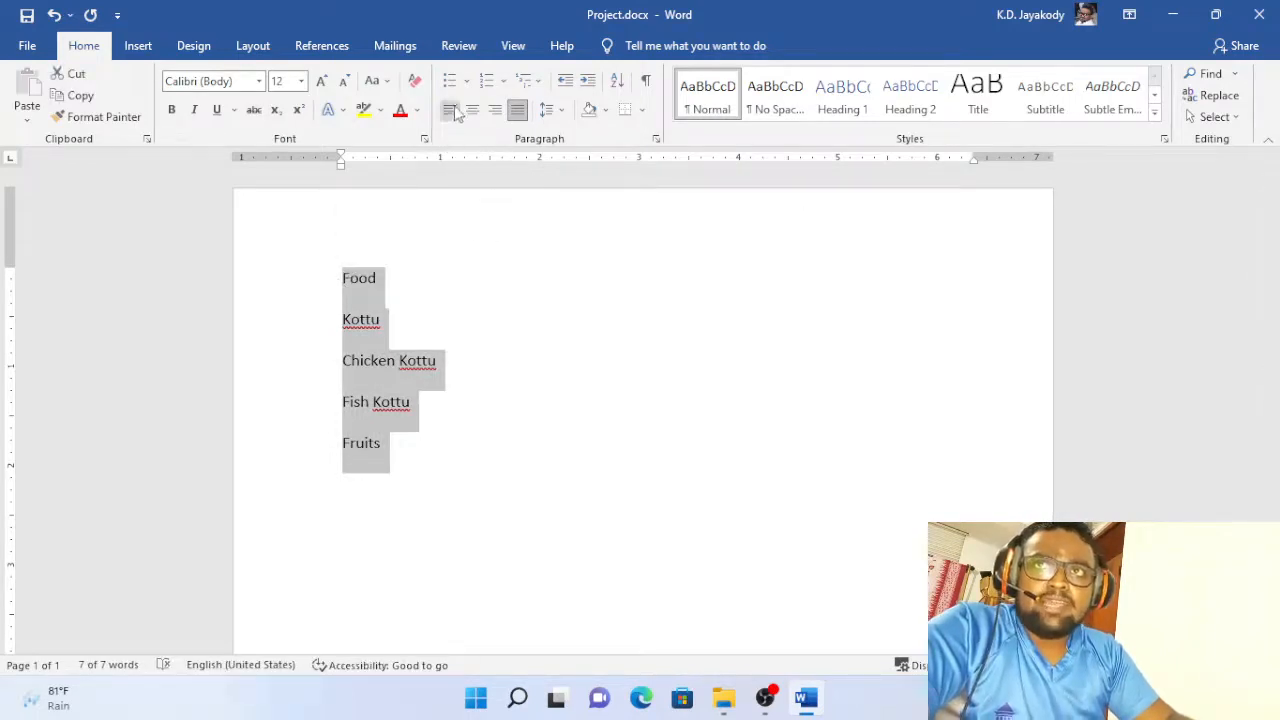
click(418, 323)
drag(342, 272, 393, 446)
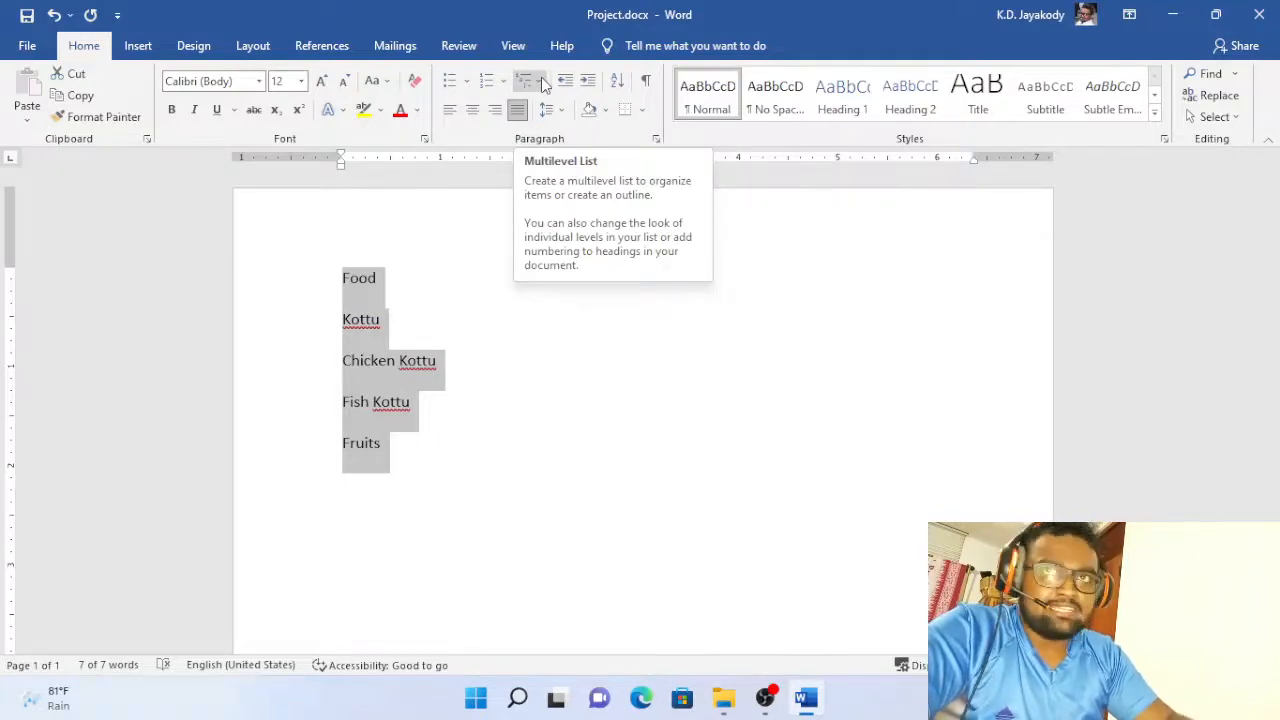
click(541, 80)
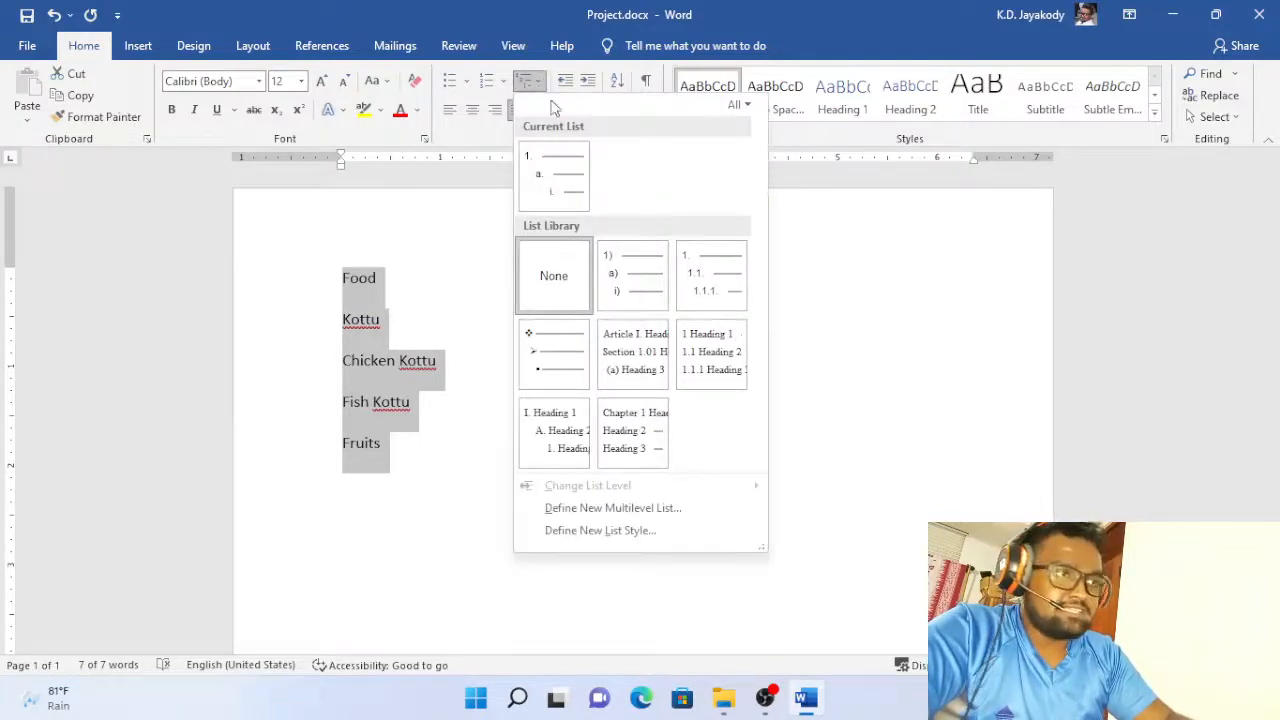
mouse_move(729, 272)
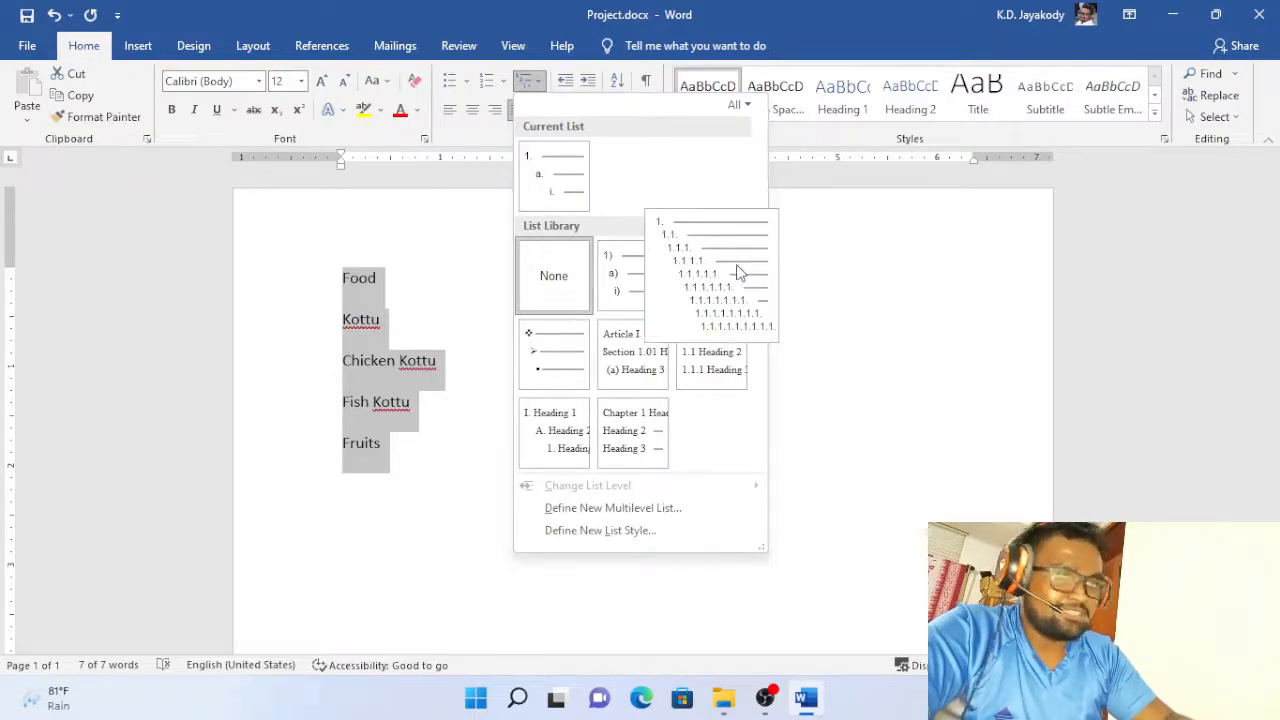
click(741, 273)
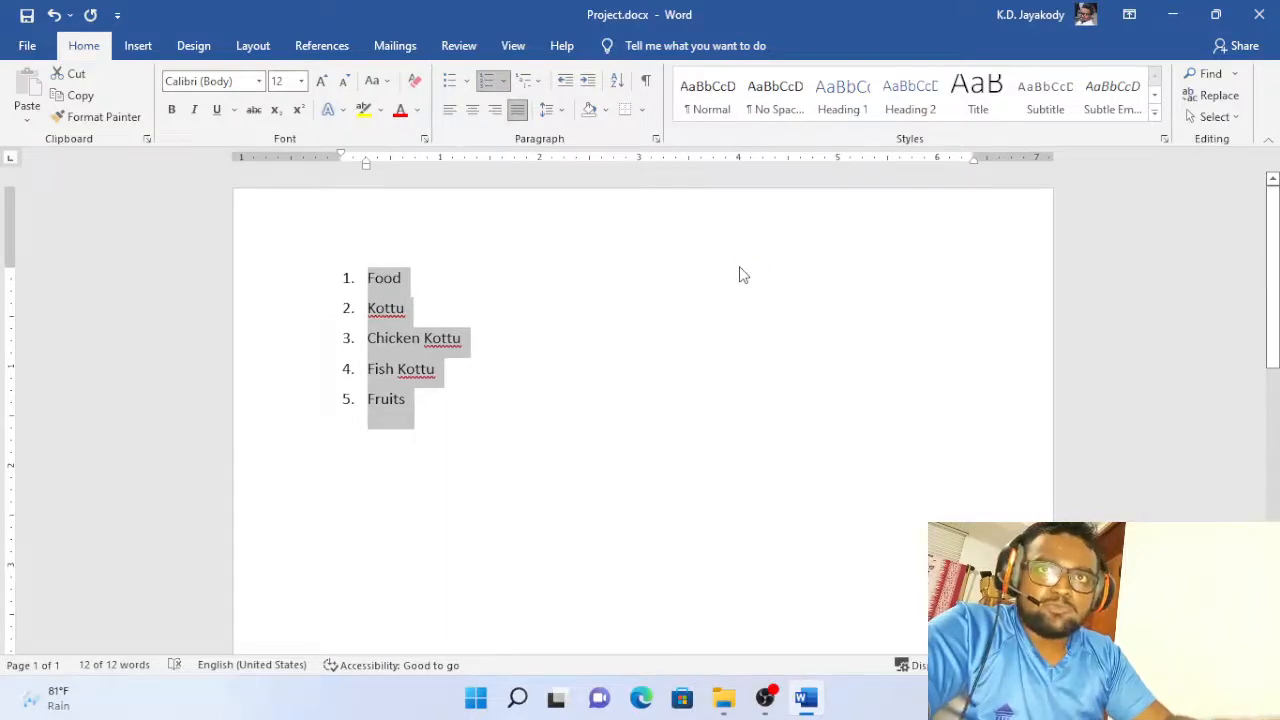
key(super+plus)
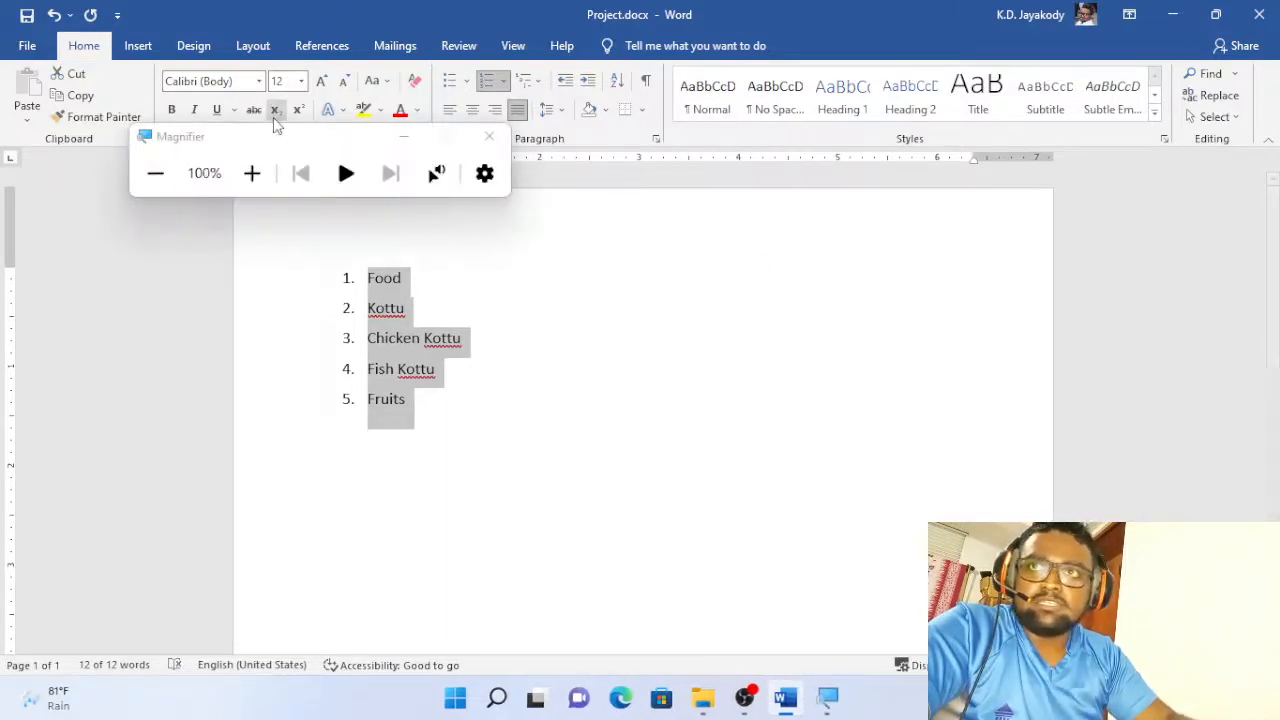
click(401, 135)
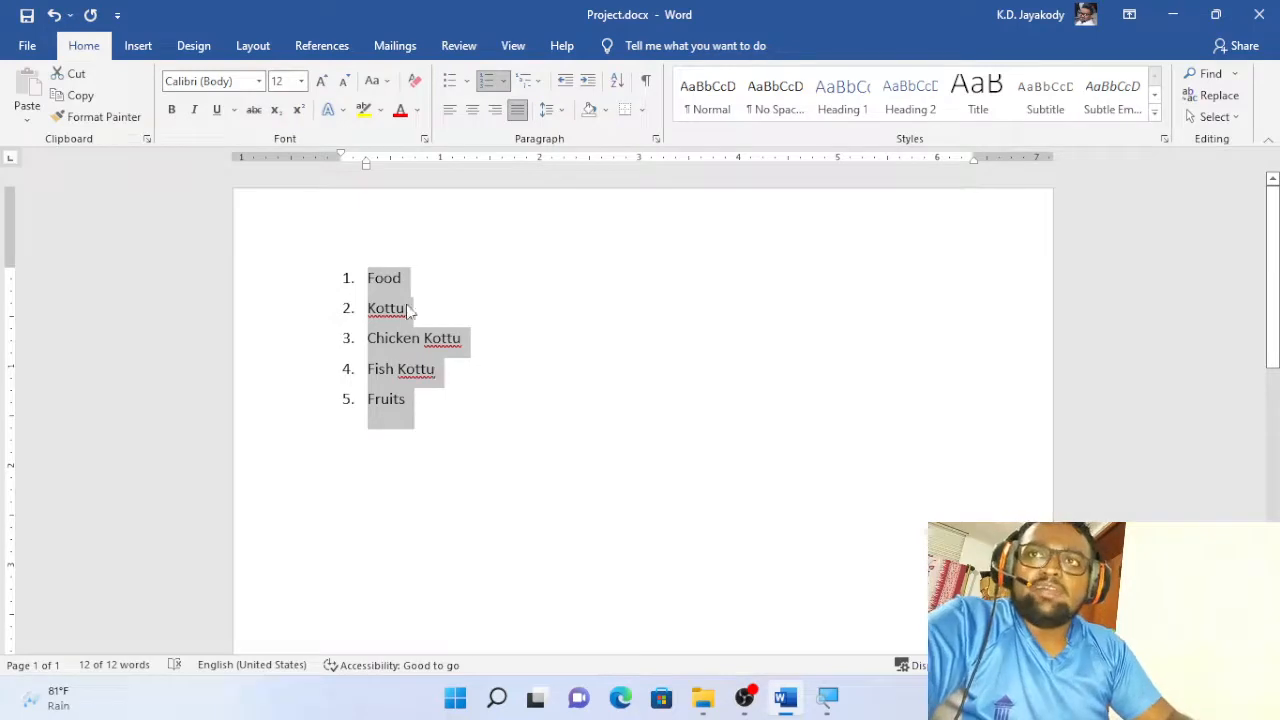
Reapply the 1., 1.1., 1.1.1. multilevel list style to the five selected items.
click(527, 84)
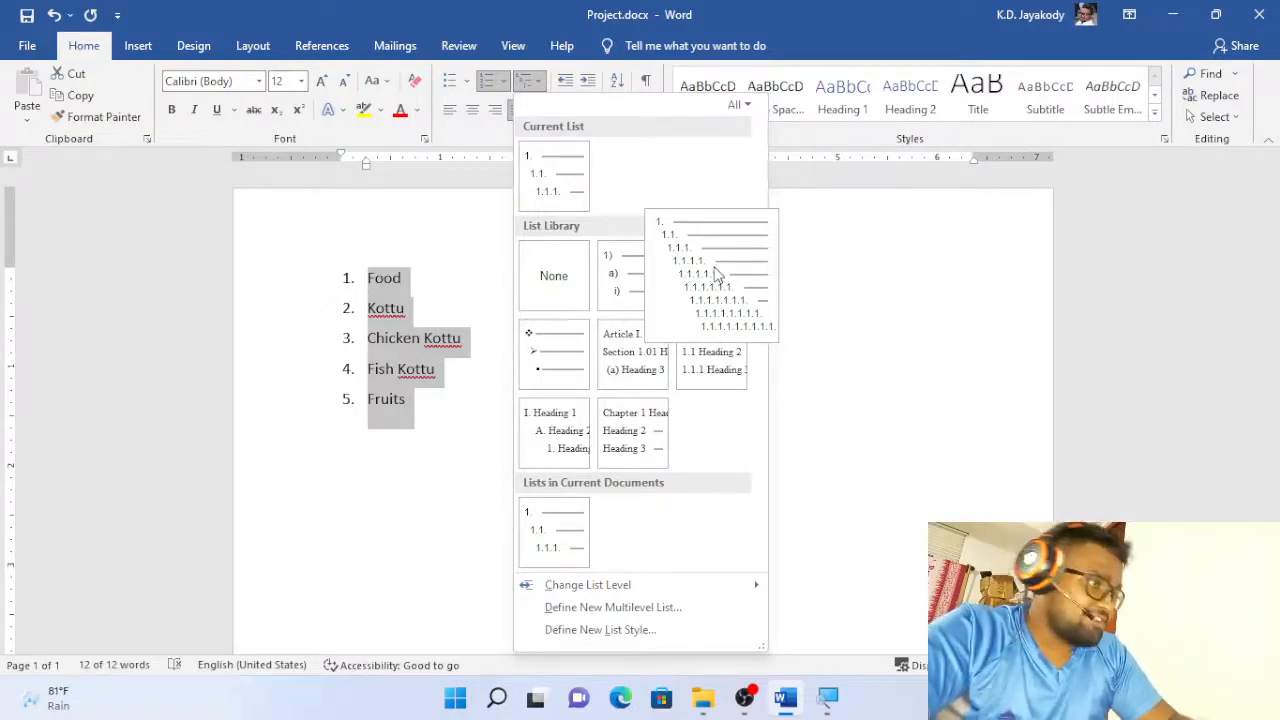
click(714, 274)
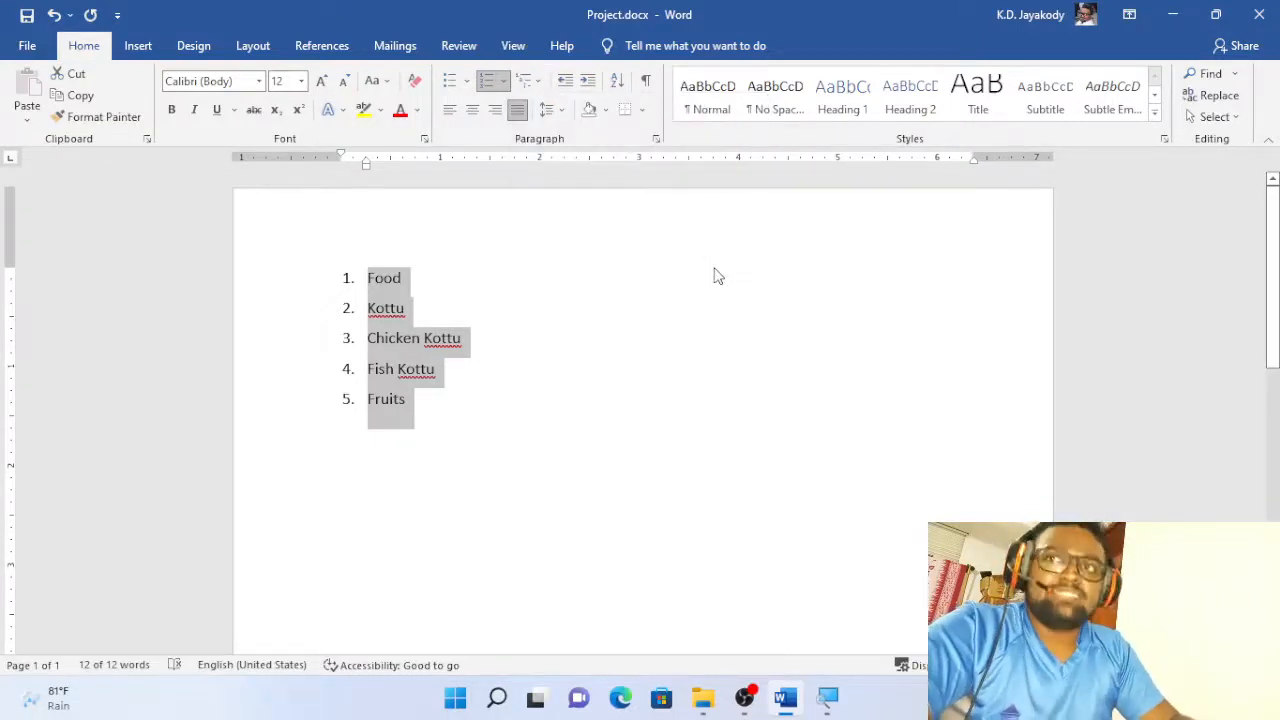
Demote the Kottu item to the second list level, numbered 1.1 under Food.
click(389, 312)
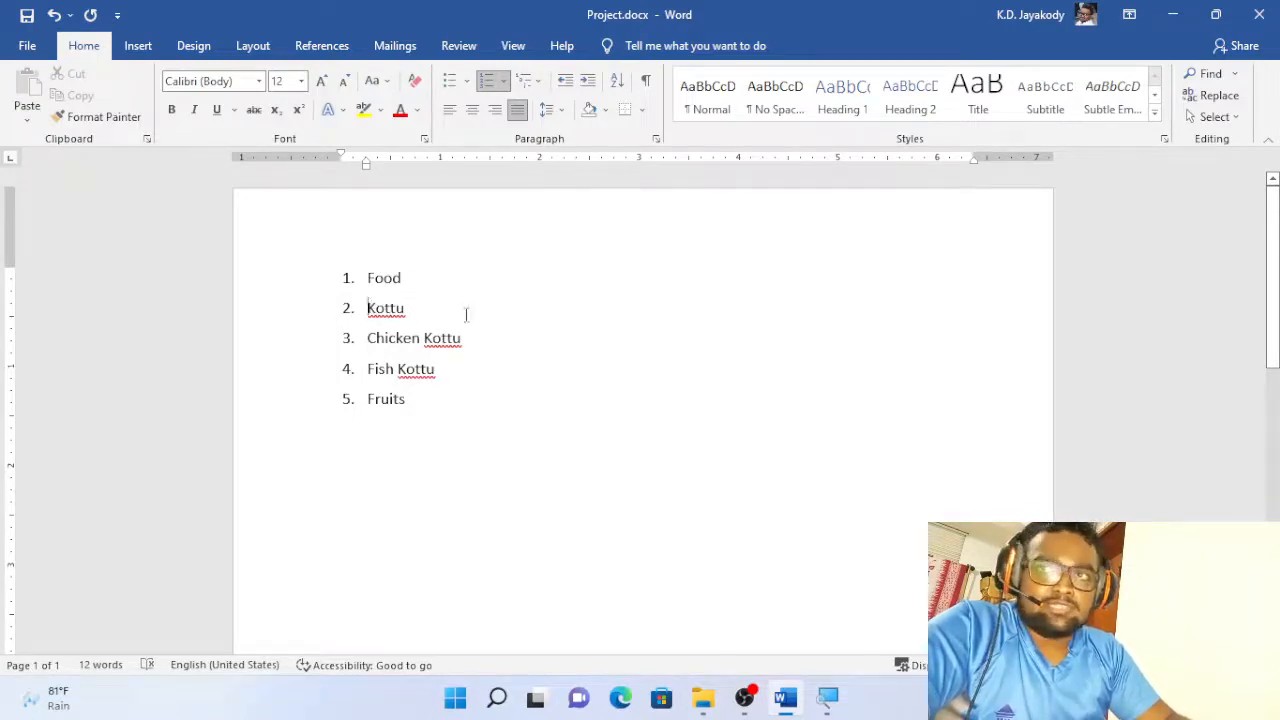
key(Tab)
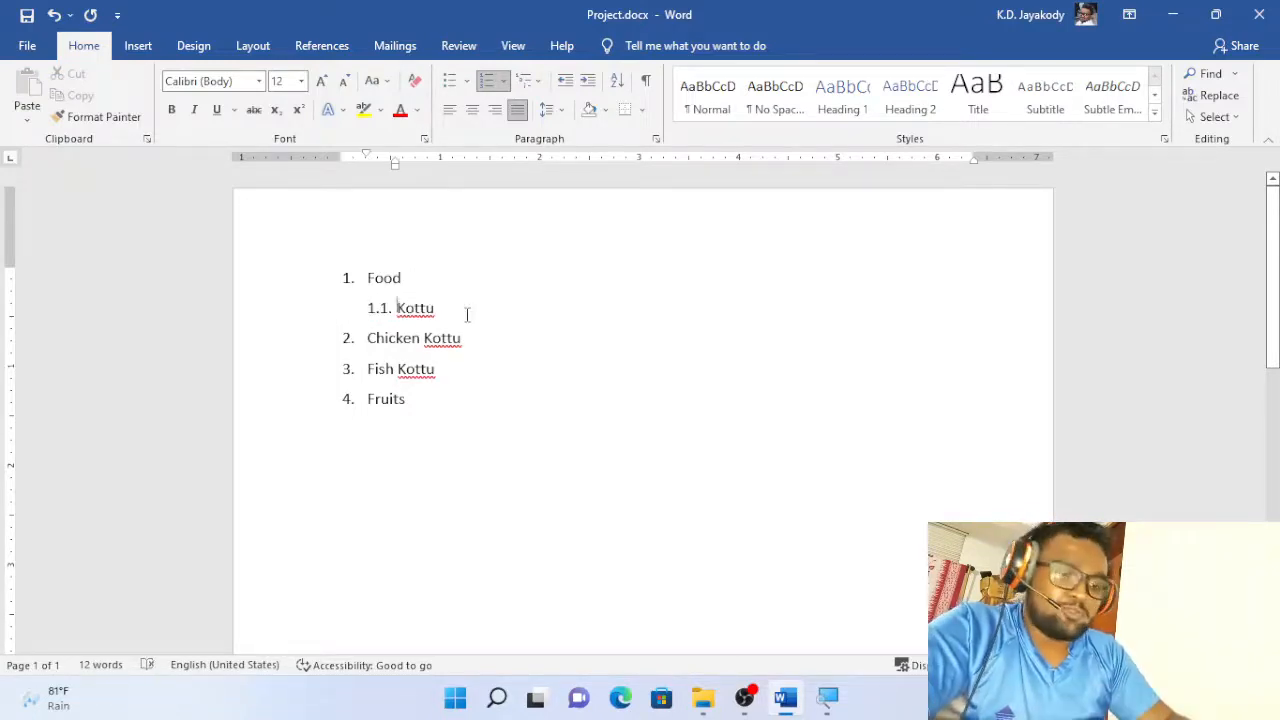
Promote the Kottu item to the first list level and demote it back to the second level under Food.
key(shift+Tab)
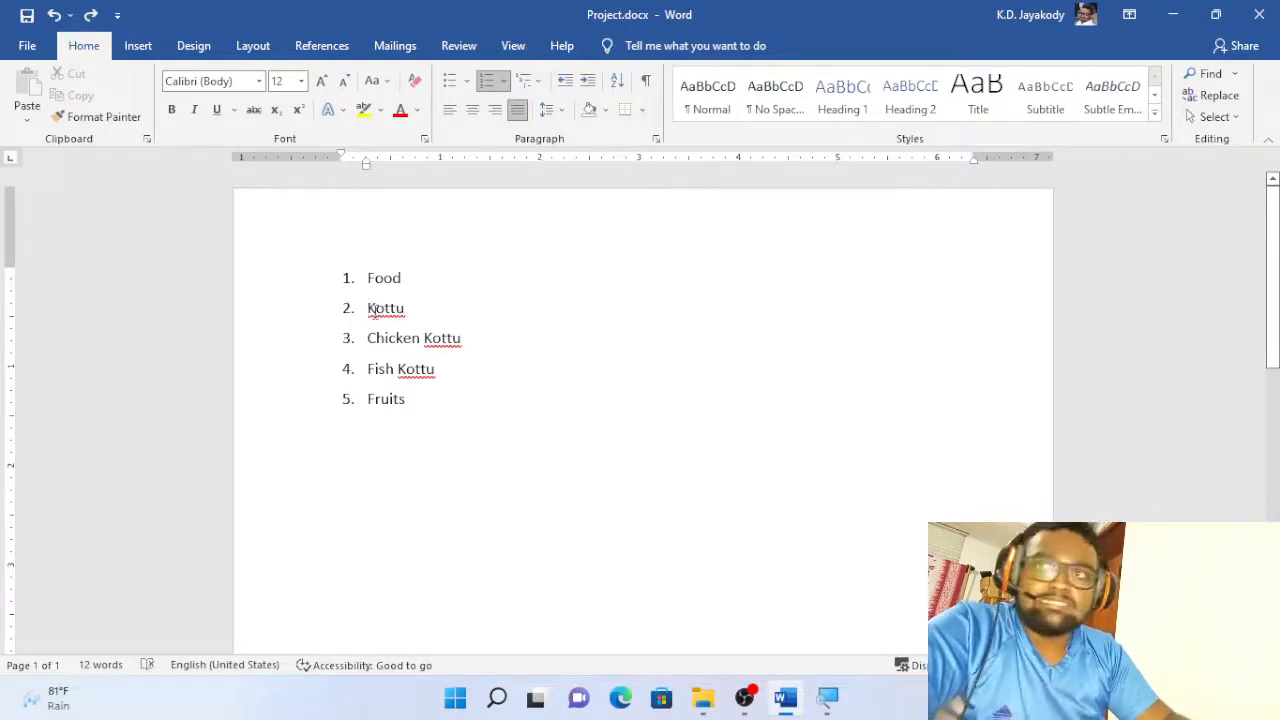
scroll(375, 311, up, 2)
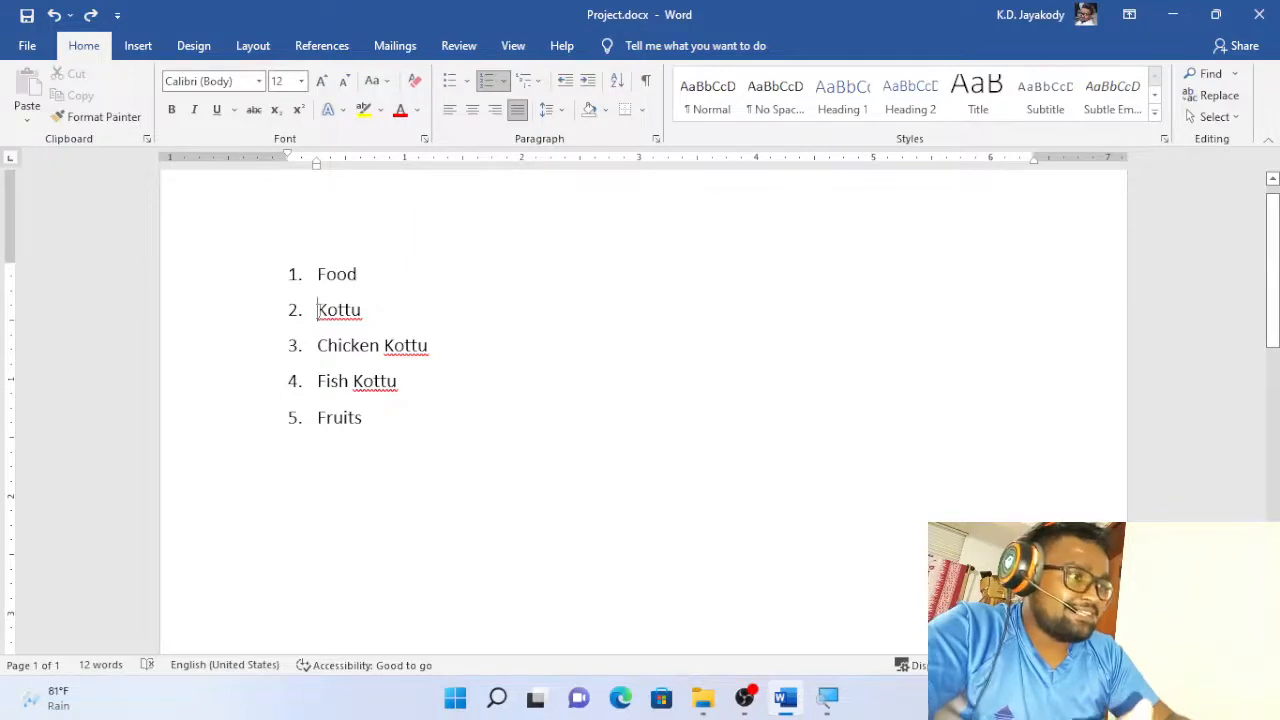
key(Tab)
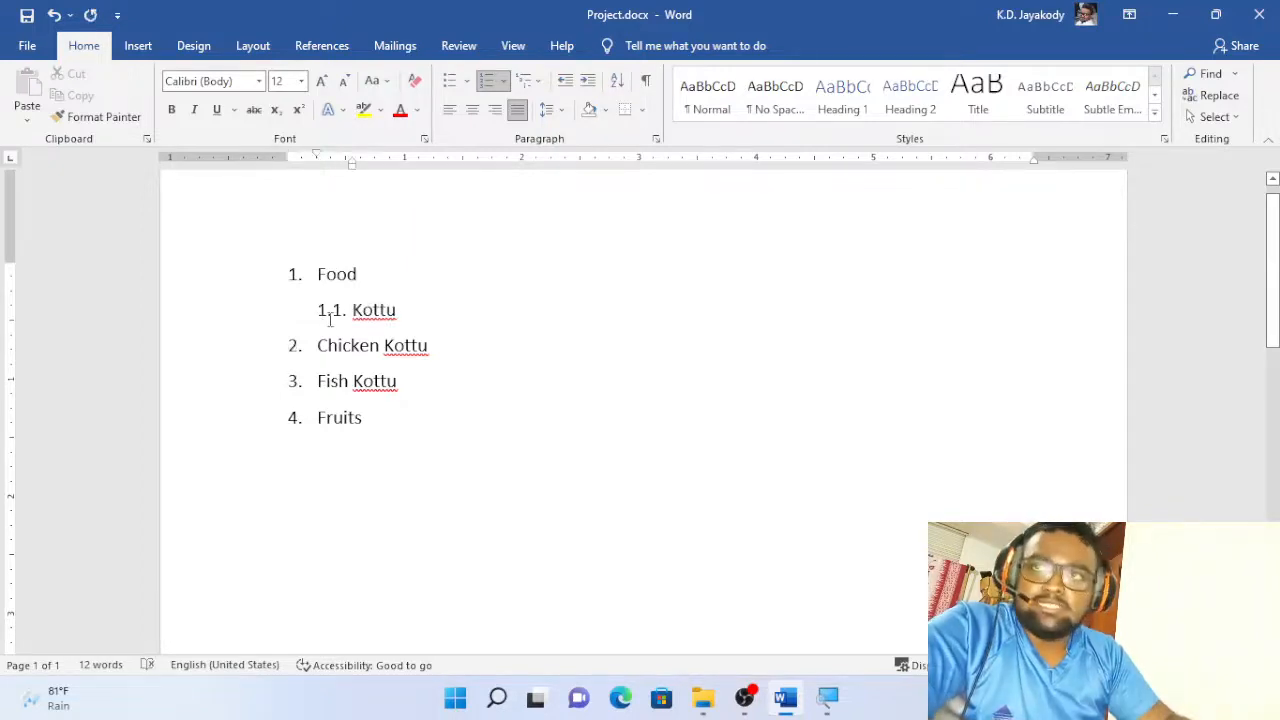
Demote Chicken Kottu to the third list level, numbered 1.1.1 under Kottu.
click(319, 345)
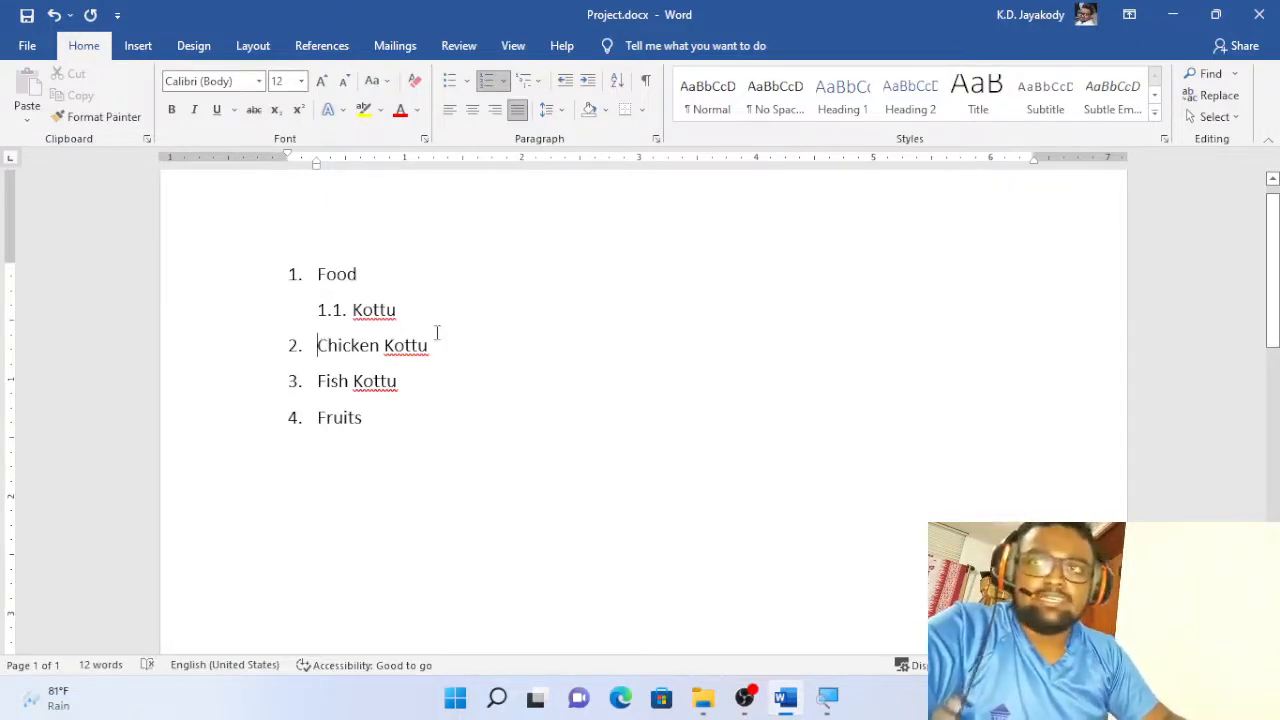
key(Tab)
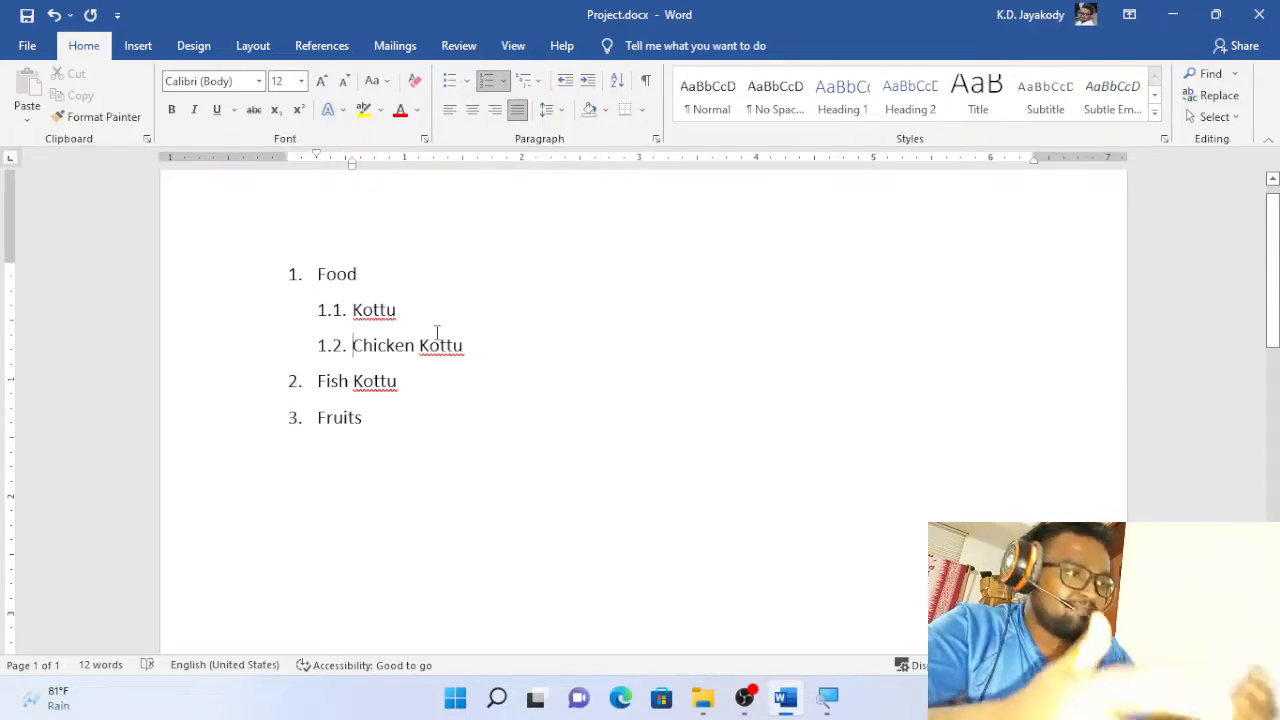
key(Tab)
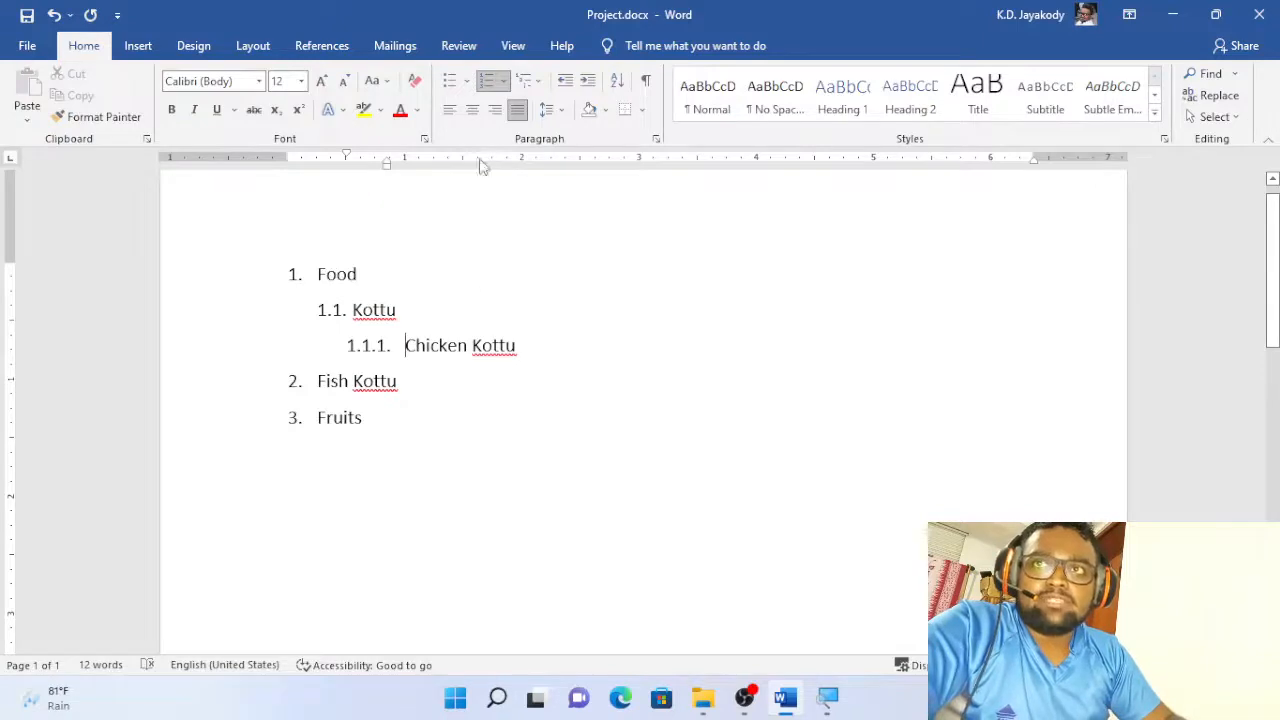
View the available list levels for the Chicken Kottu item without choosing a different one.
click(506, 81)
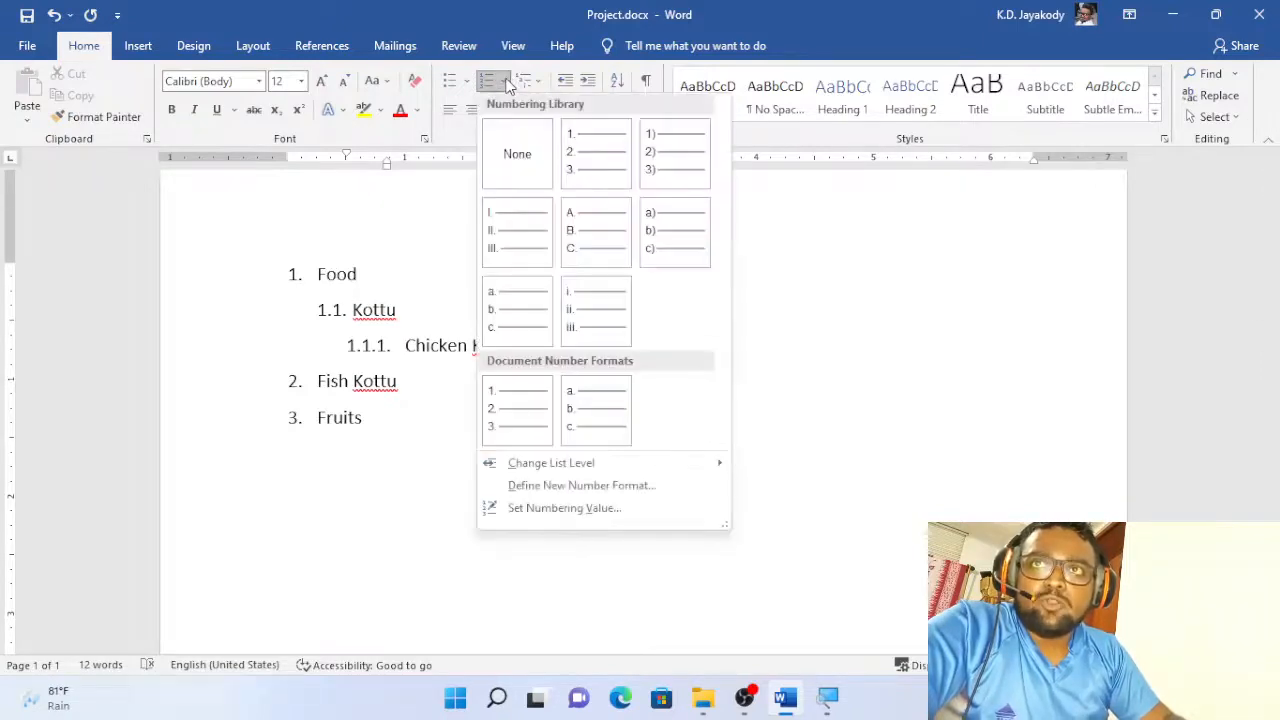
mouse_move(690, 463)
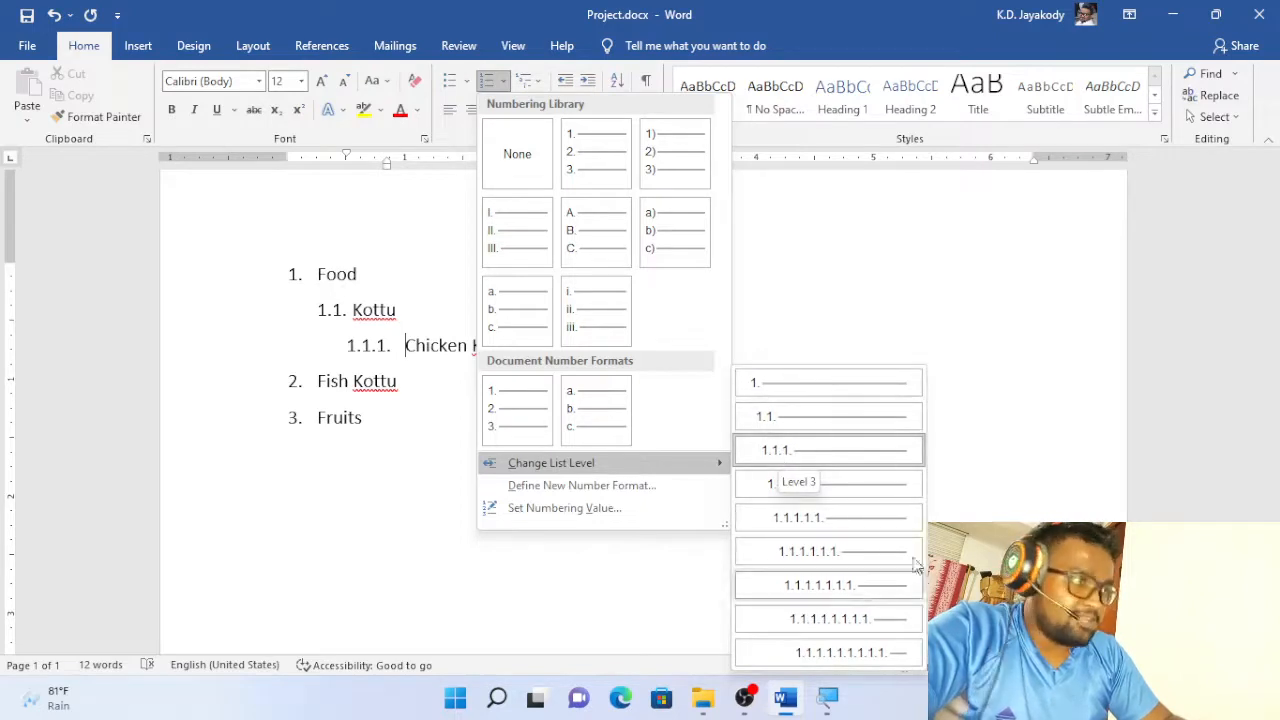
click(1020, 440)
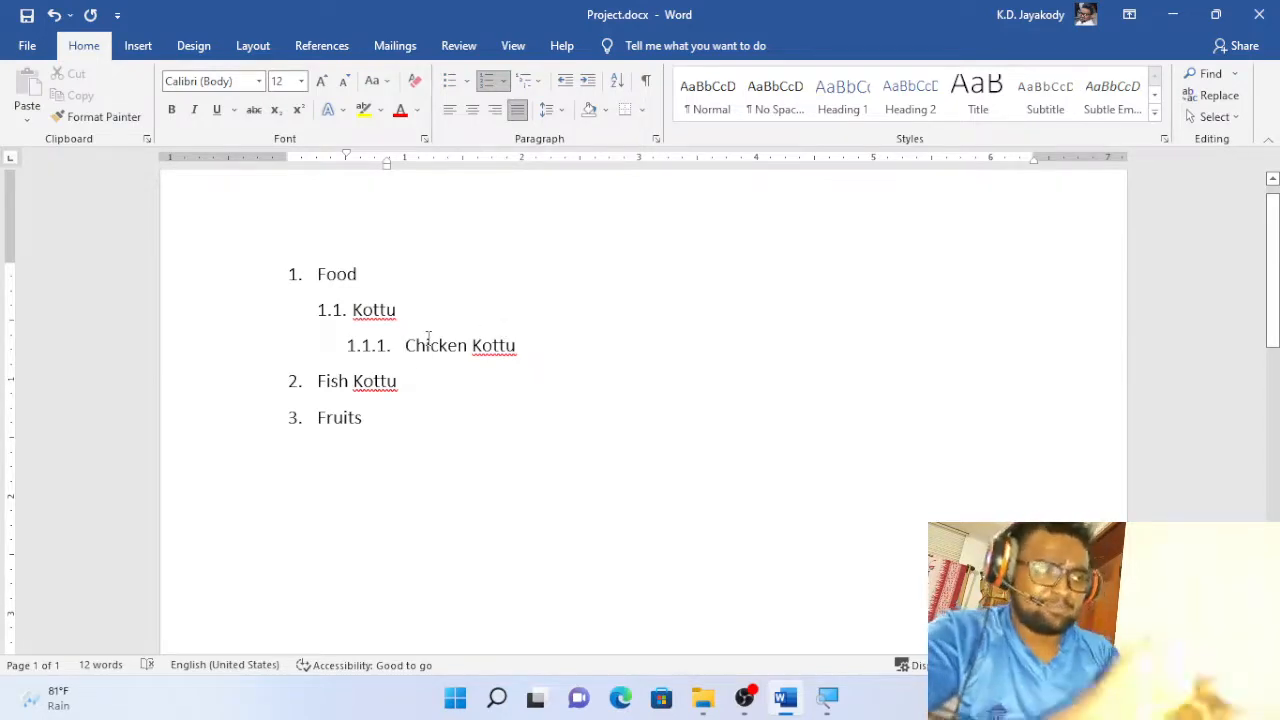
Demote Fish Kottu to the third list level, numbered 1.1.2 below Chicken Kottu.
click(320, 380)
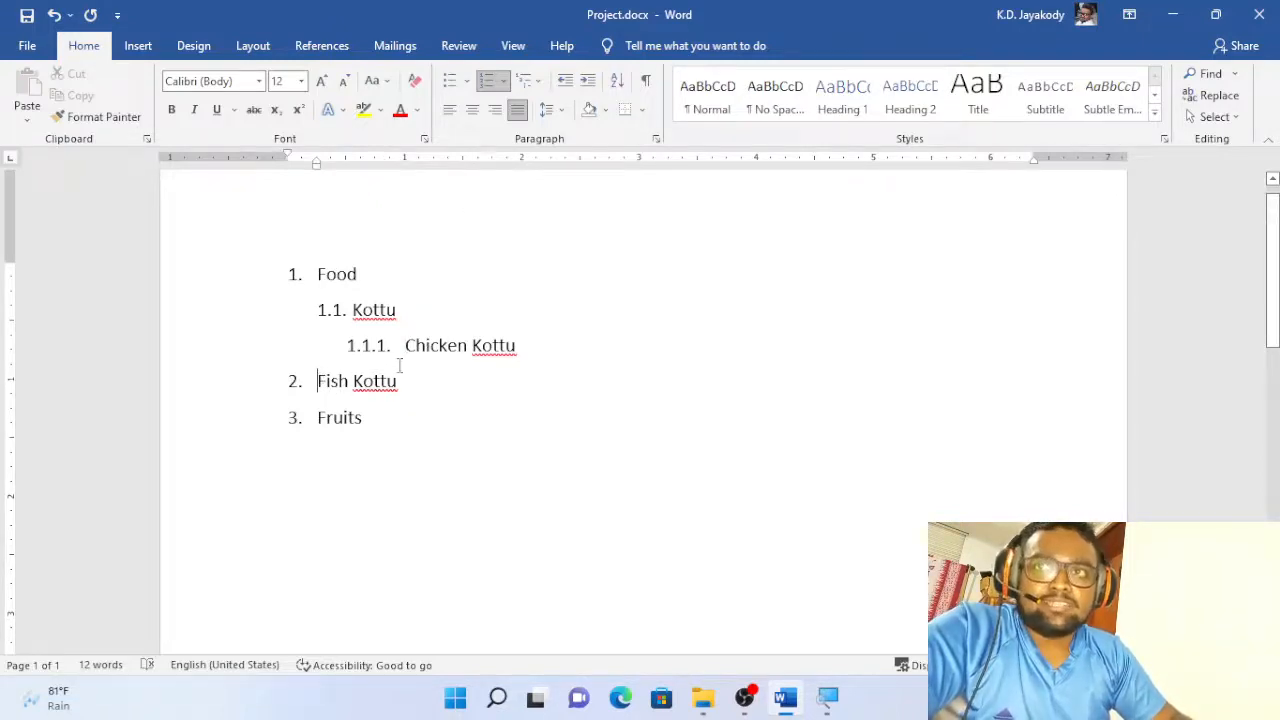
drag(399, 383, 363, 383)
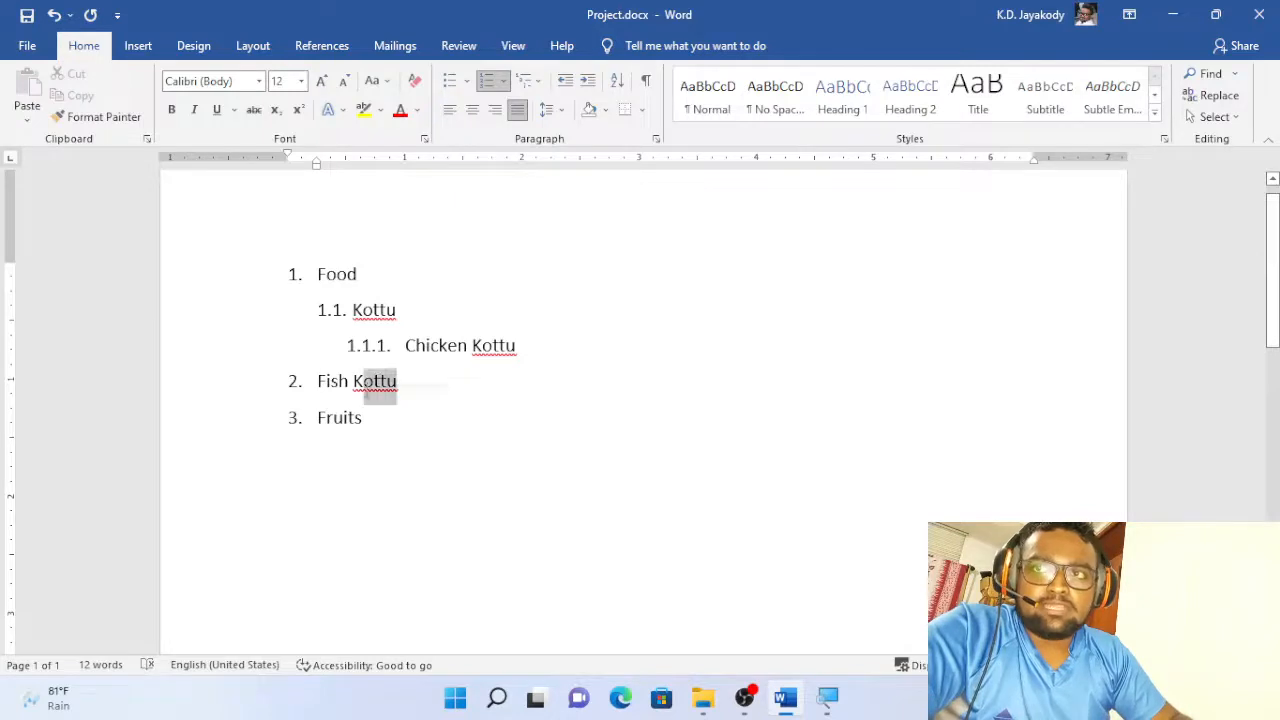
click(319, 382)
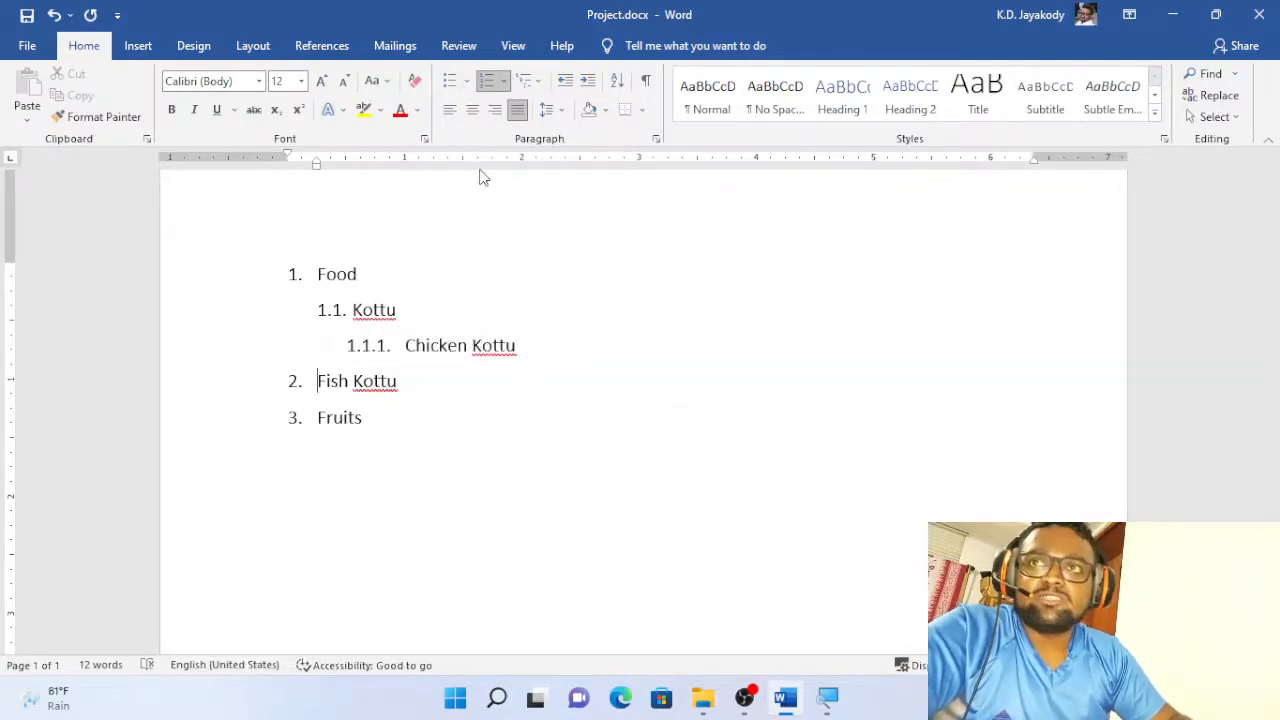
key(Tab)
key(Tab)
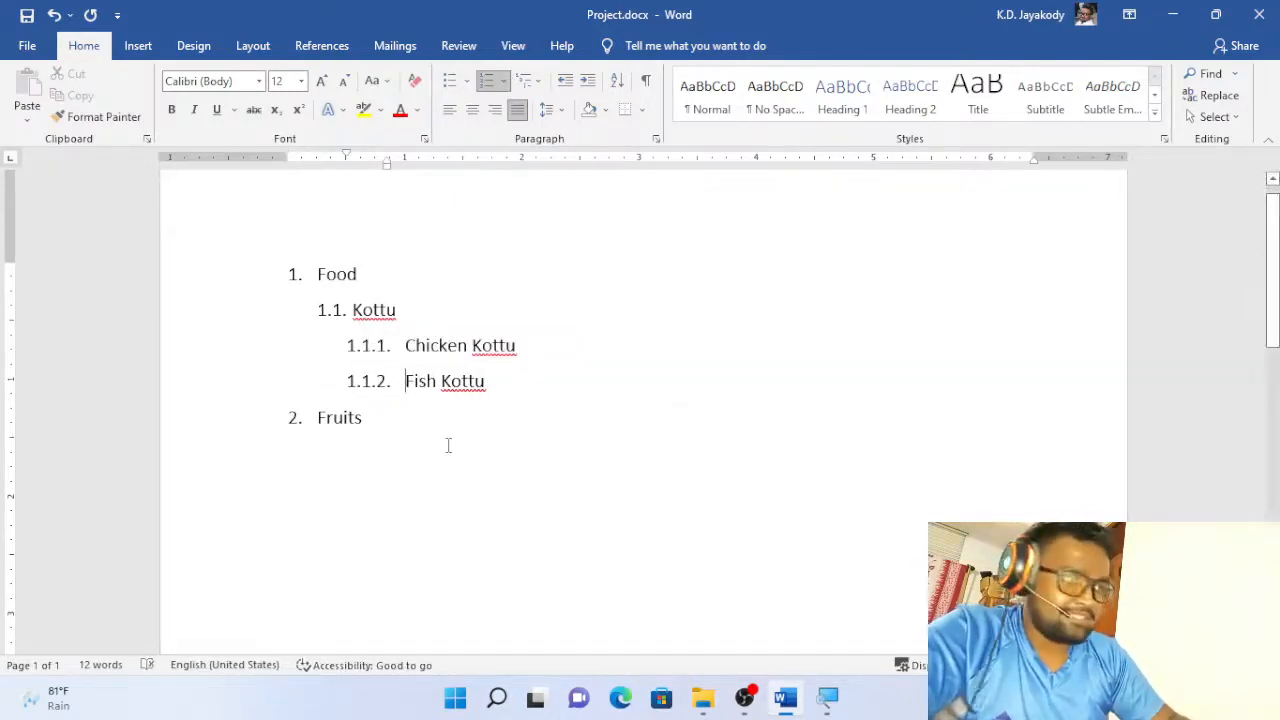
click(319, 417)
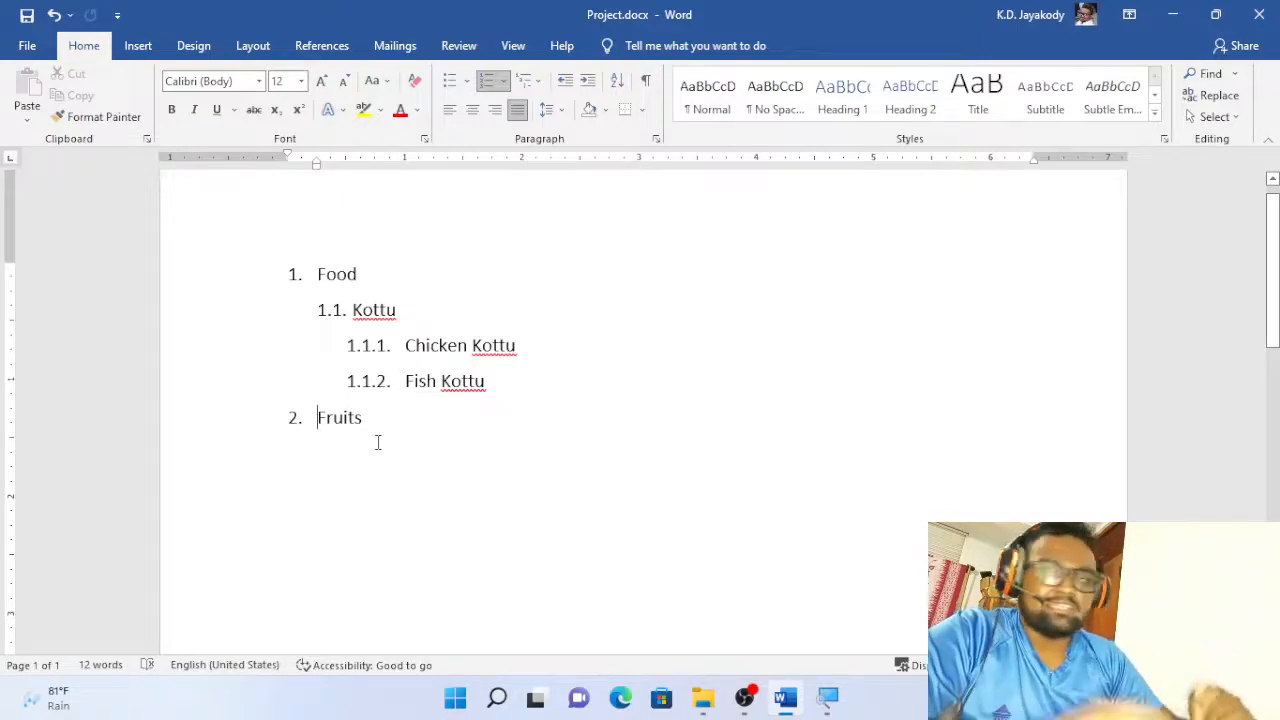
double_click(362, 273)
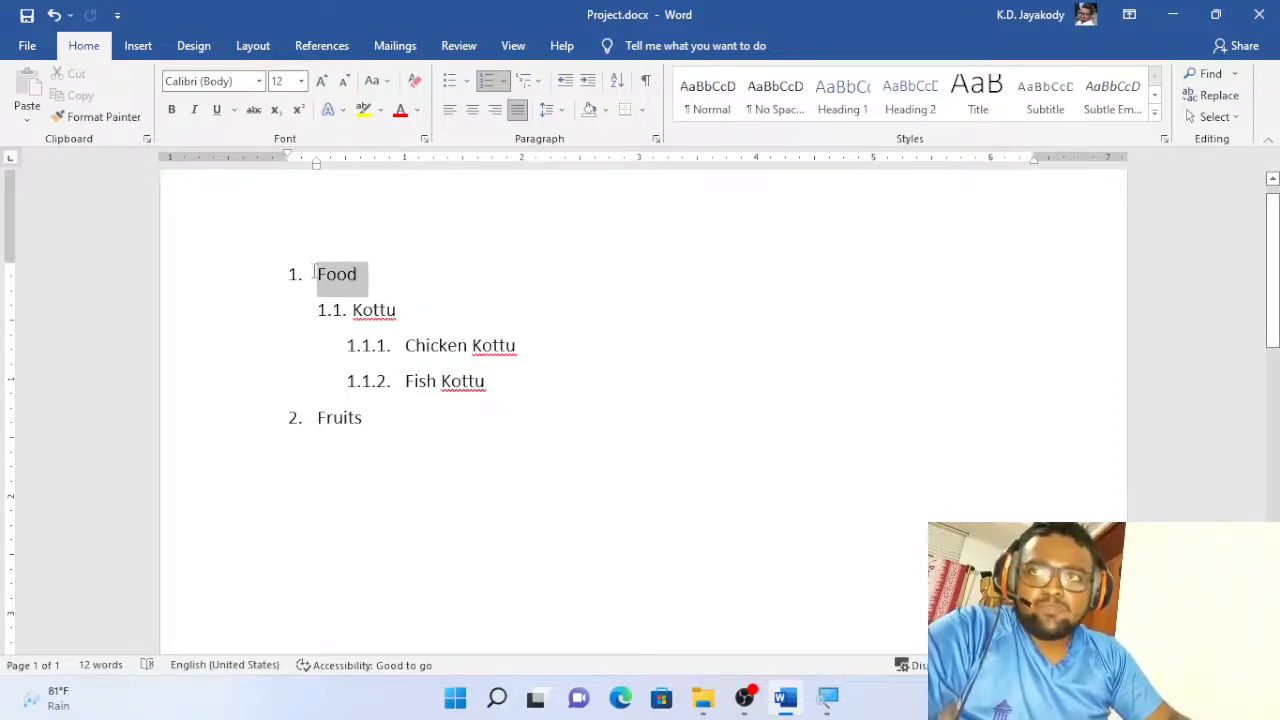
click(400, 310)
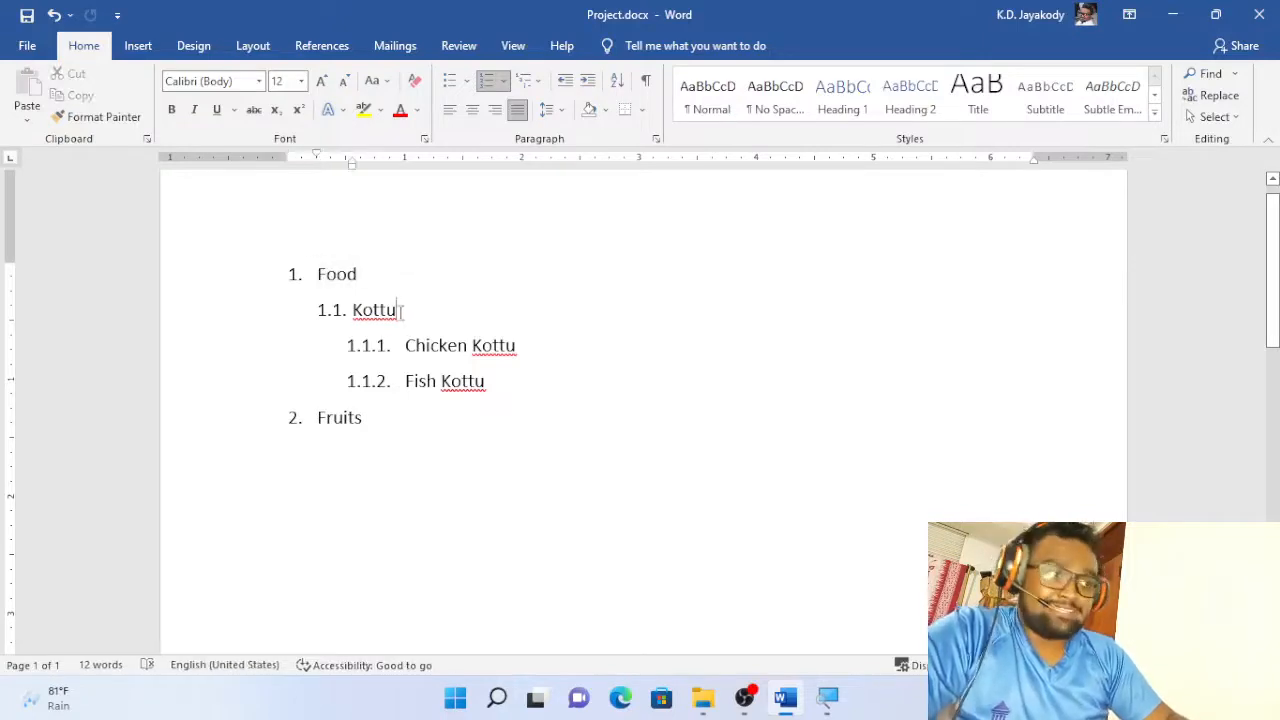
double_click(350, 274)
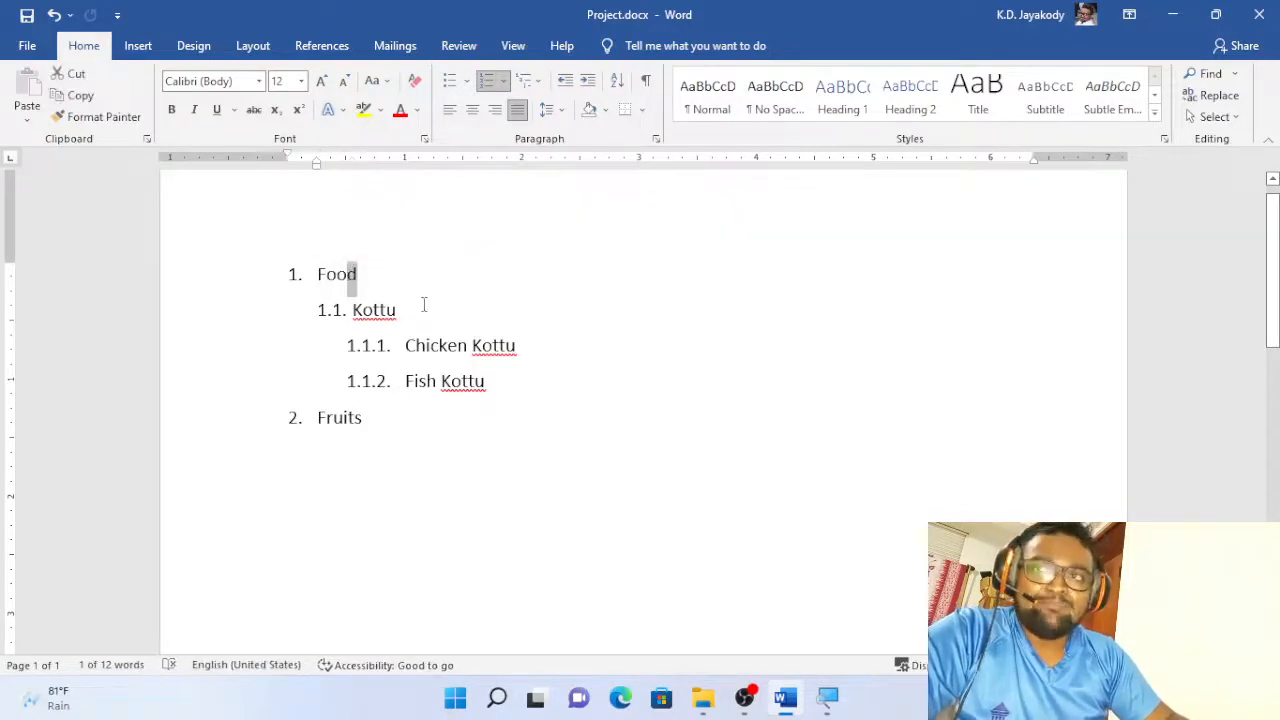
click(398, 309)
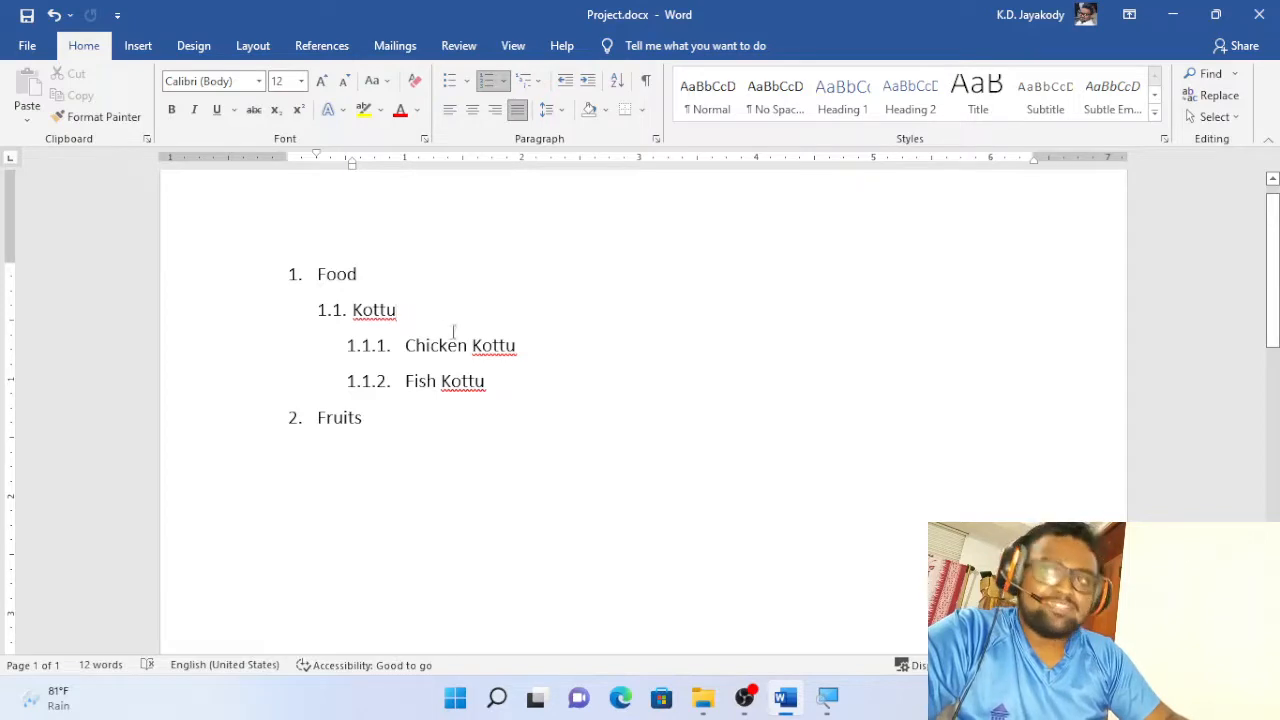
click(457, 345)
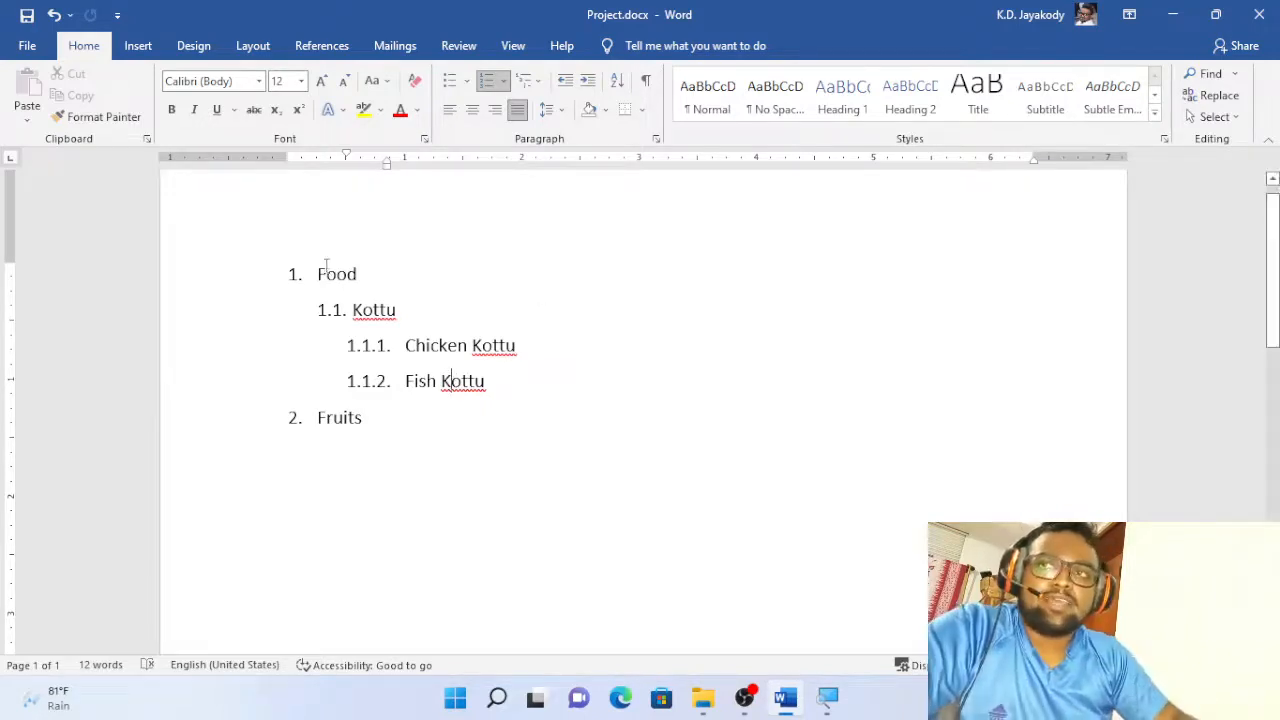
double_click(334, 274)
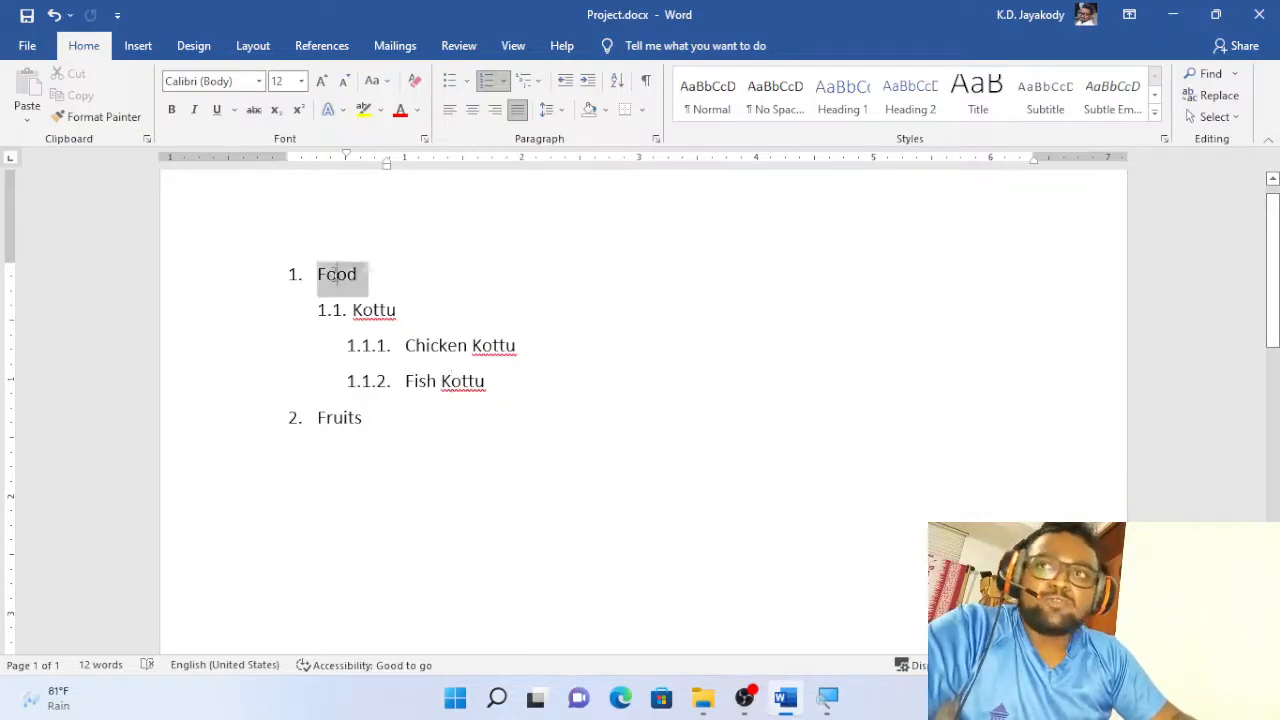
click(345, 276)
double_click(345, 276)
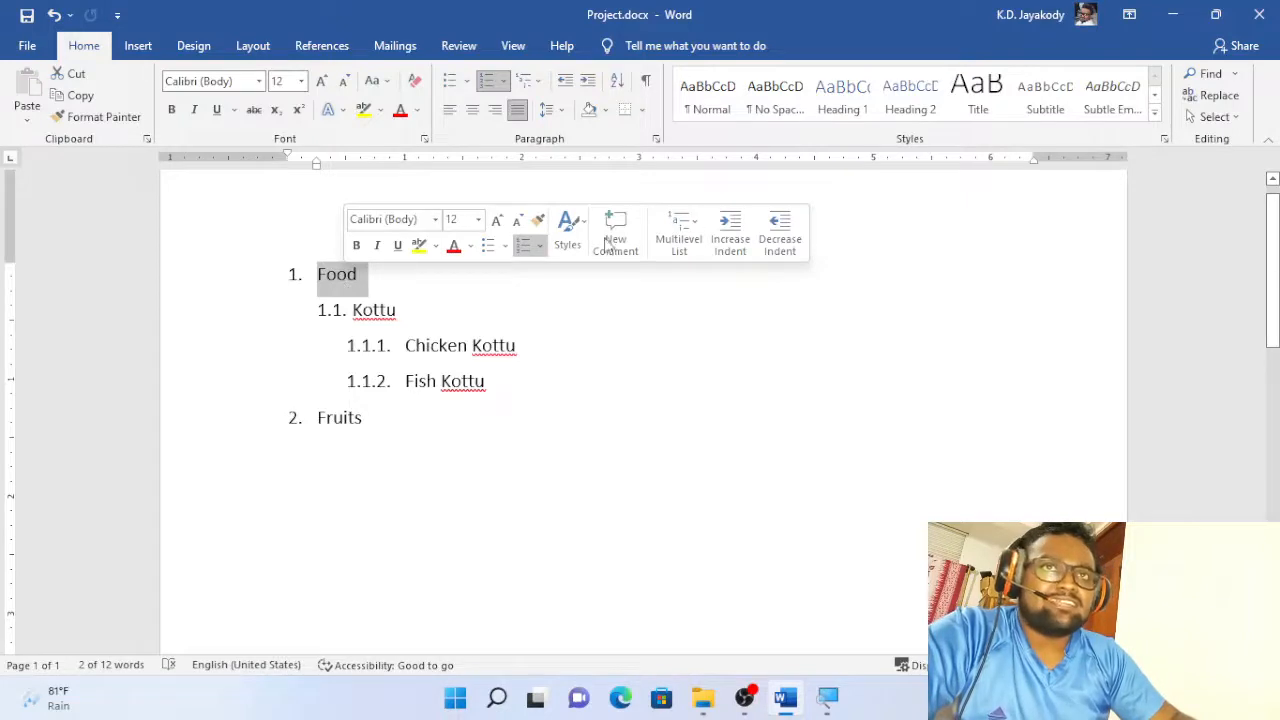
click(643, 357)
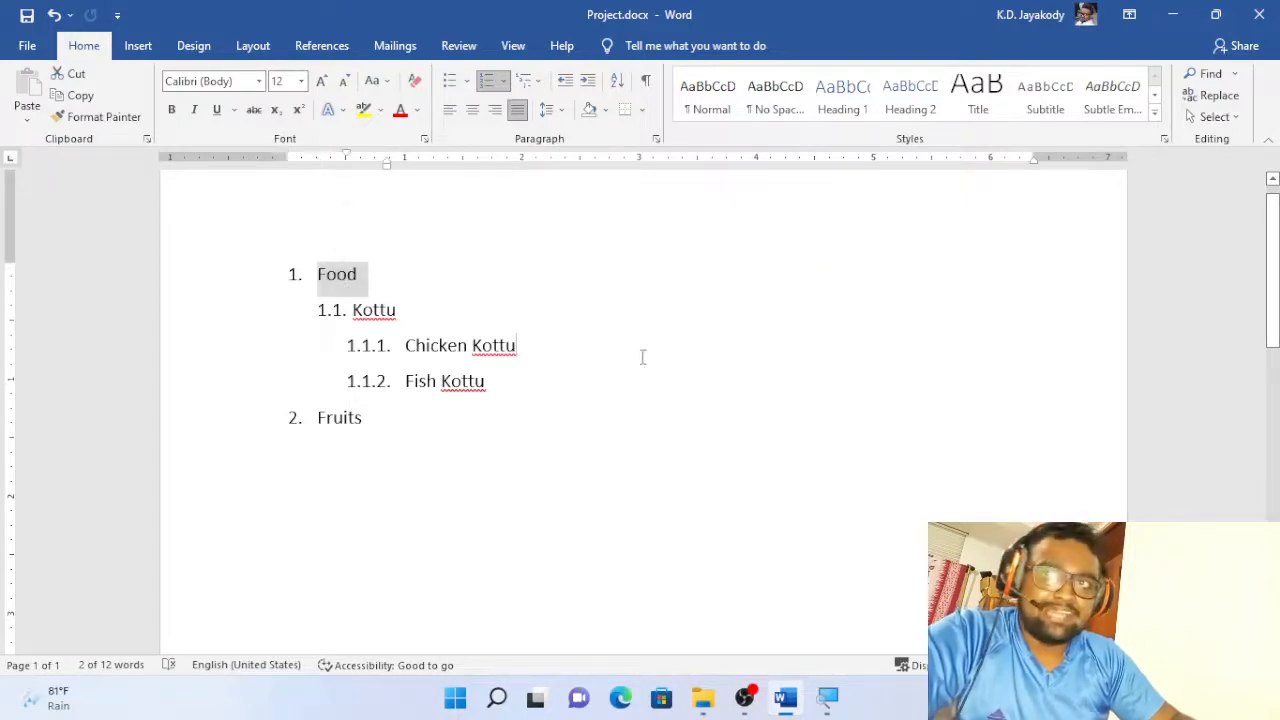
double_click(343, 280)
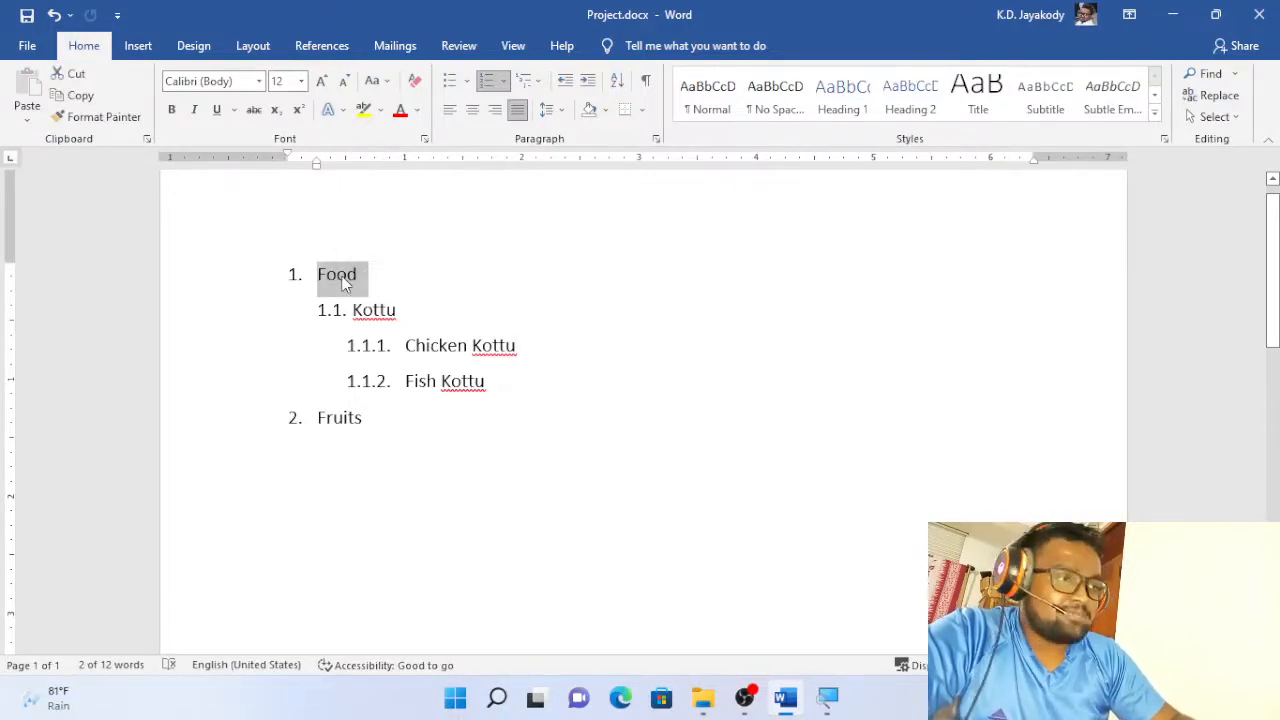
click(342, 281)
double_click(343, 283)
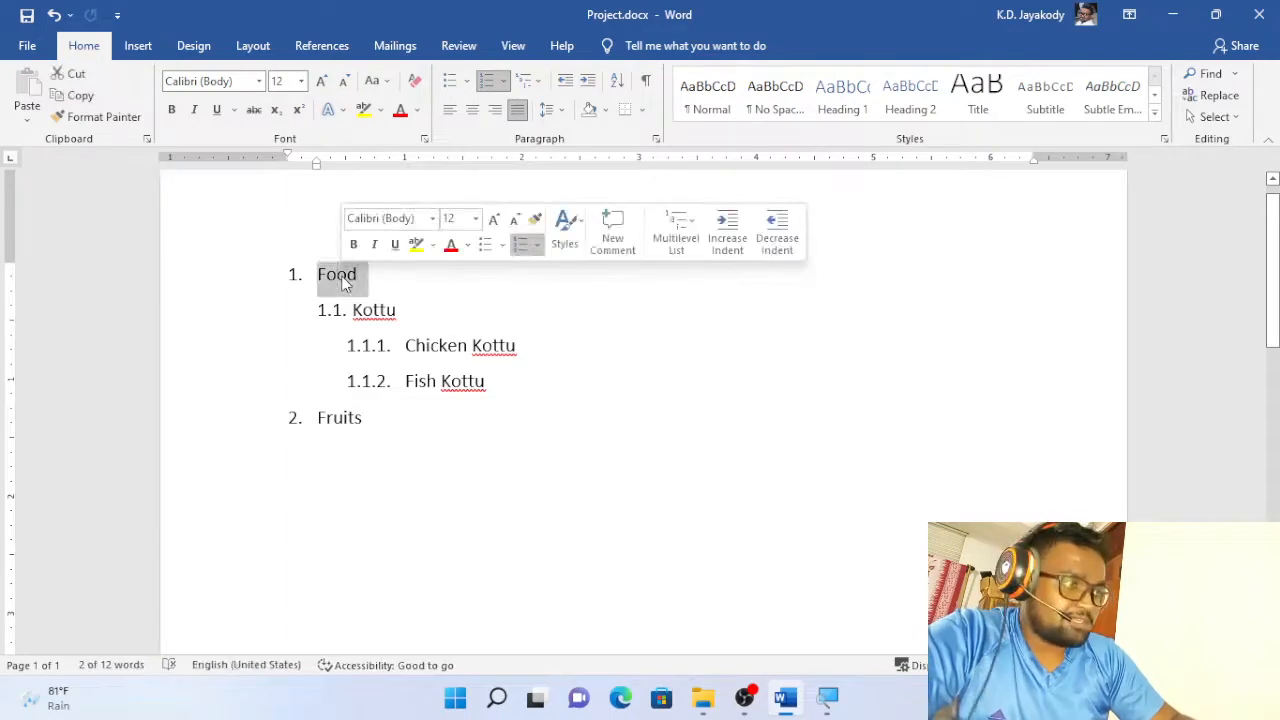
click(343, 279)
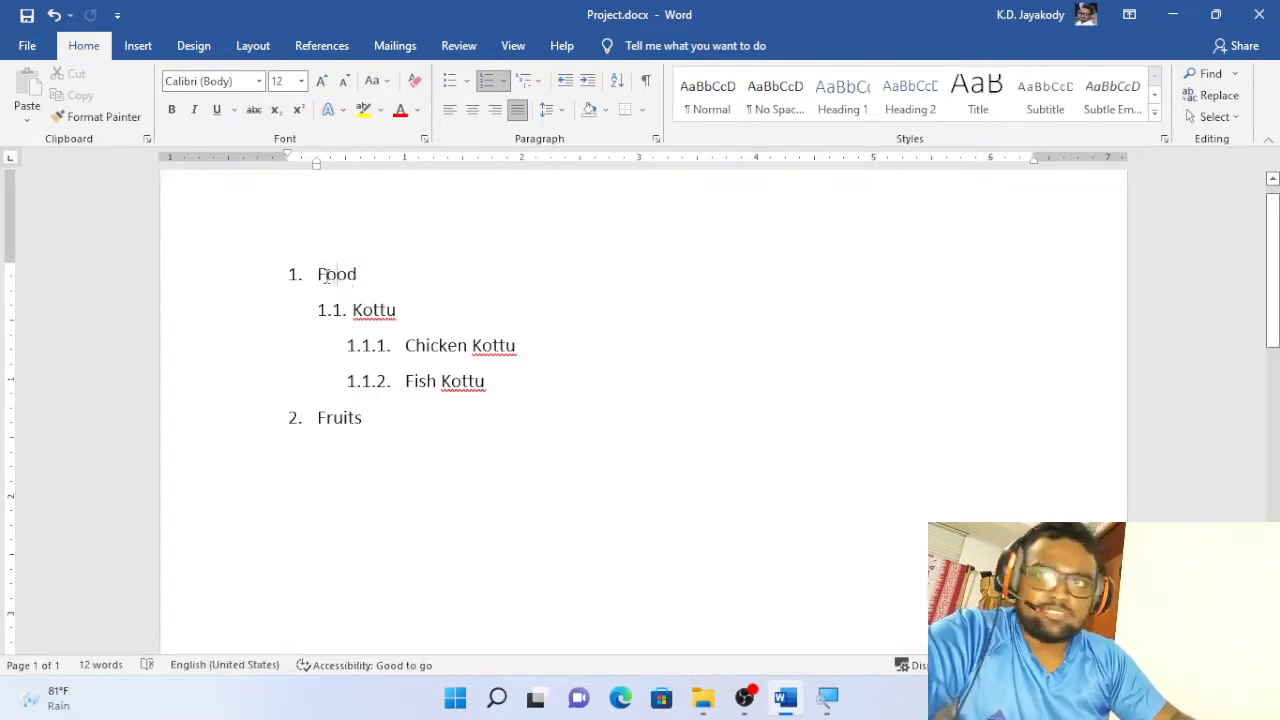
Set the first-level Food item to font size 14 and make it bold.
drag(318, 274, 360, 272)
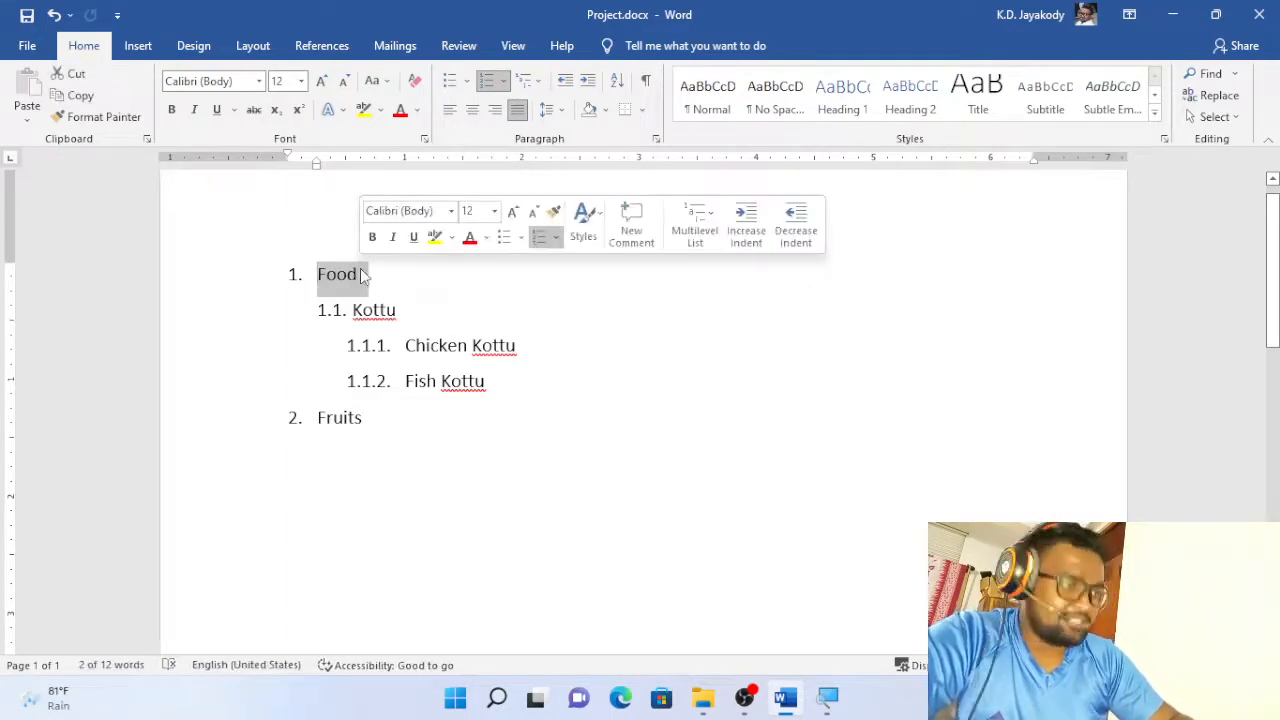
click(281, 82)
text(14)
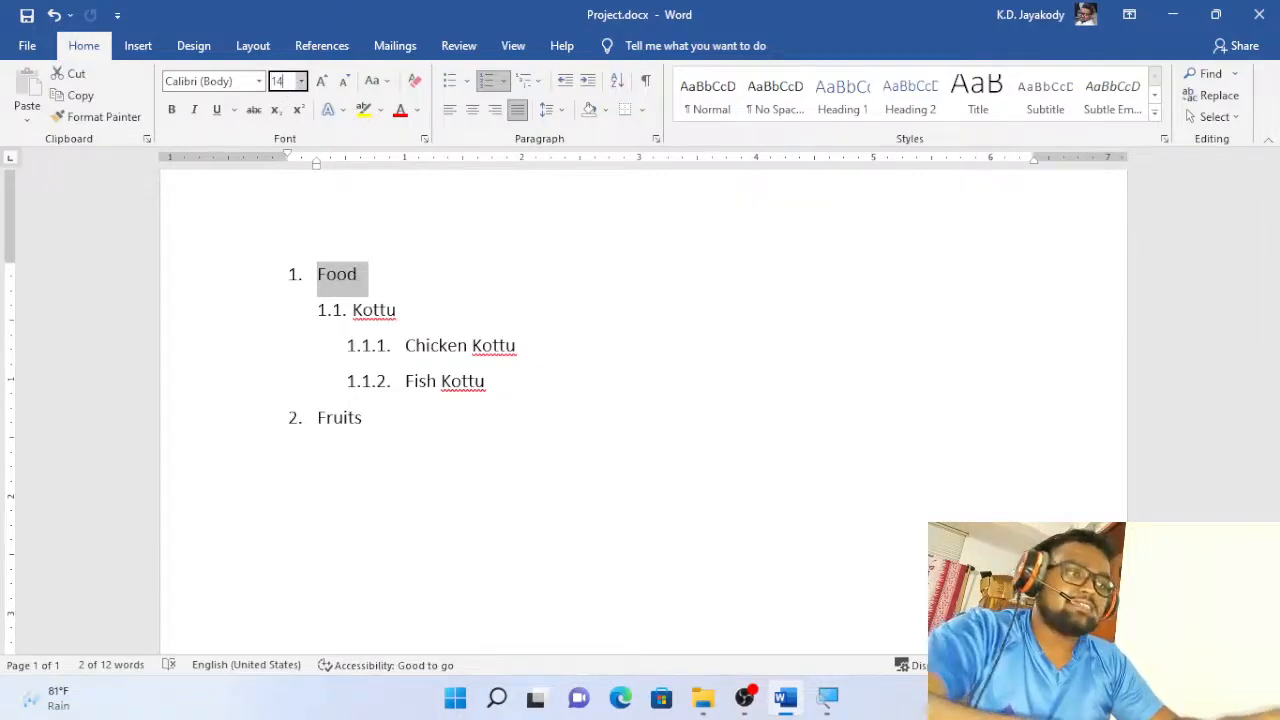
key(Return)
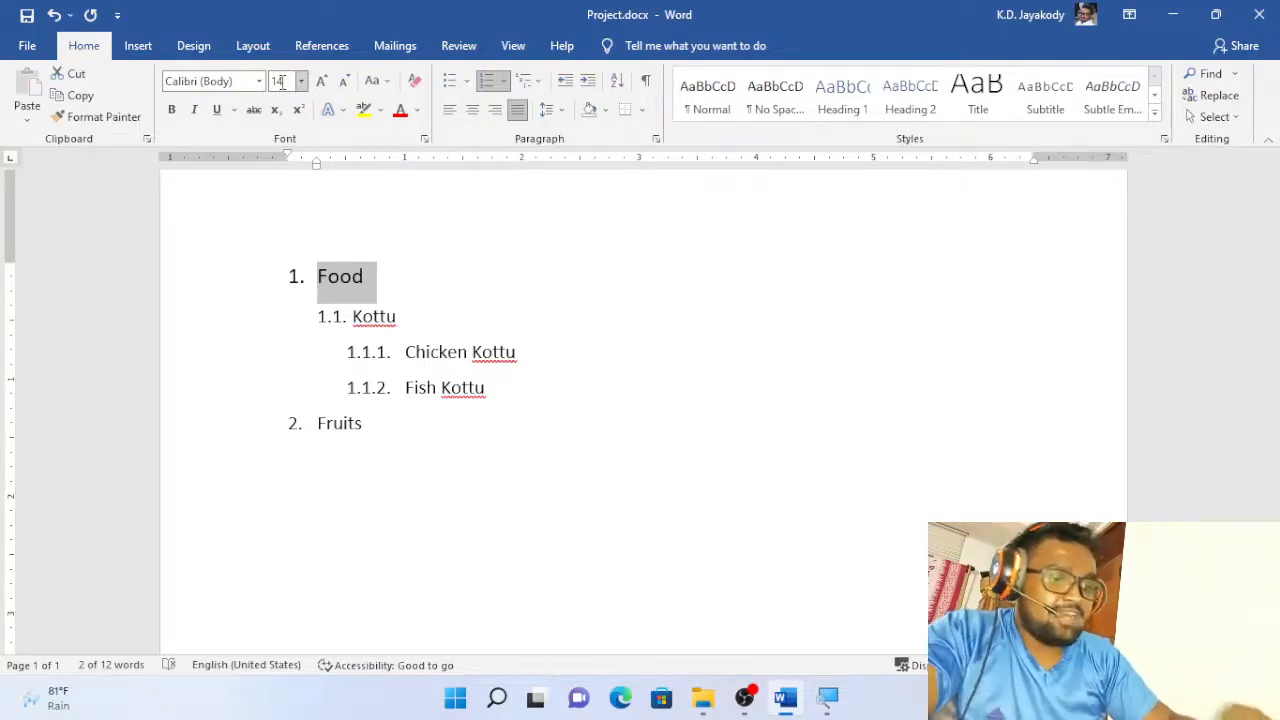
click(172, 111)
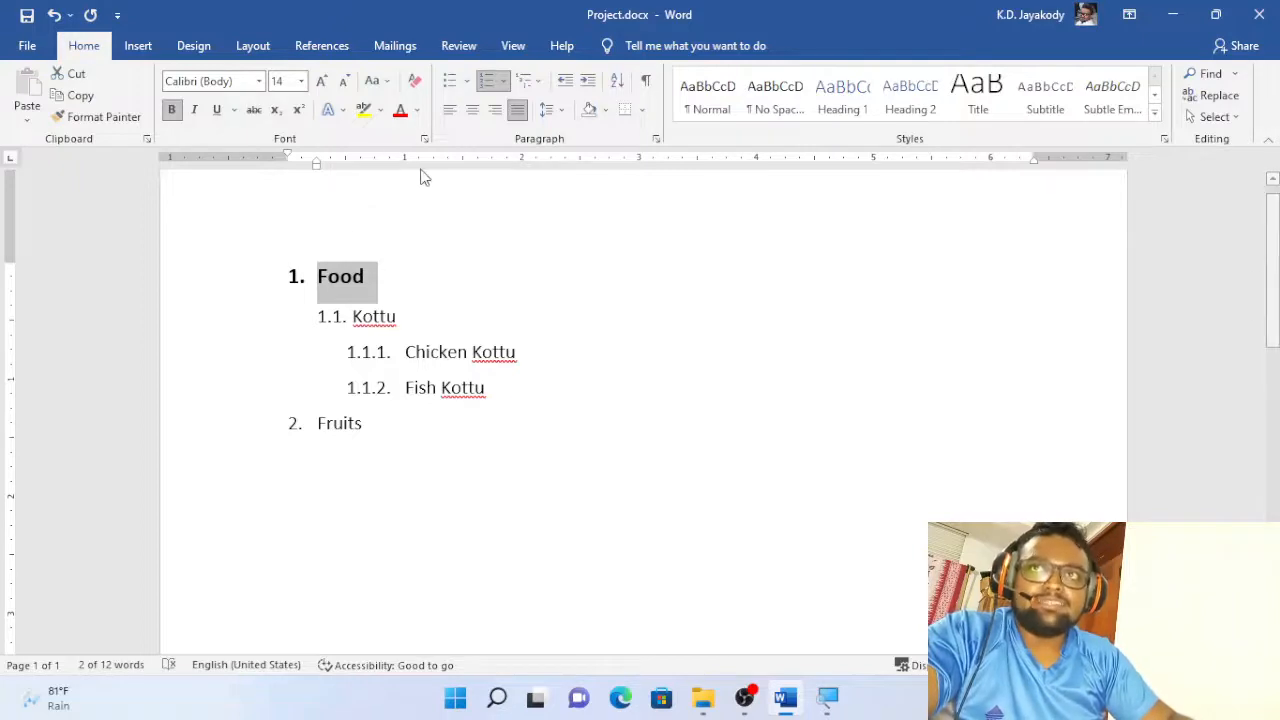
Apply 1.5 line spacing to the Food item.
click(563, 110)
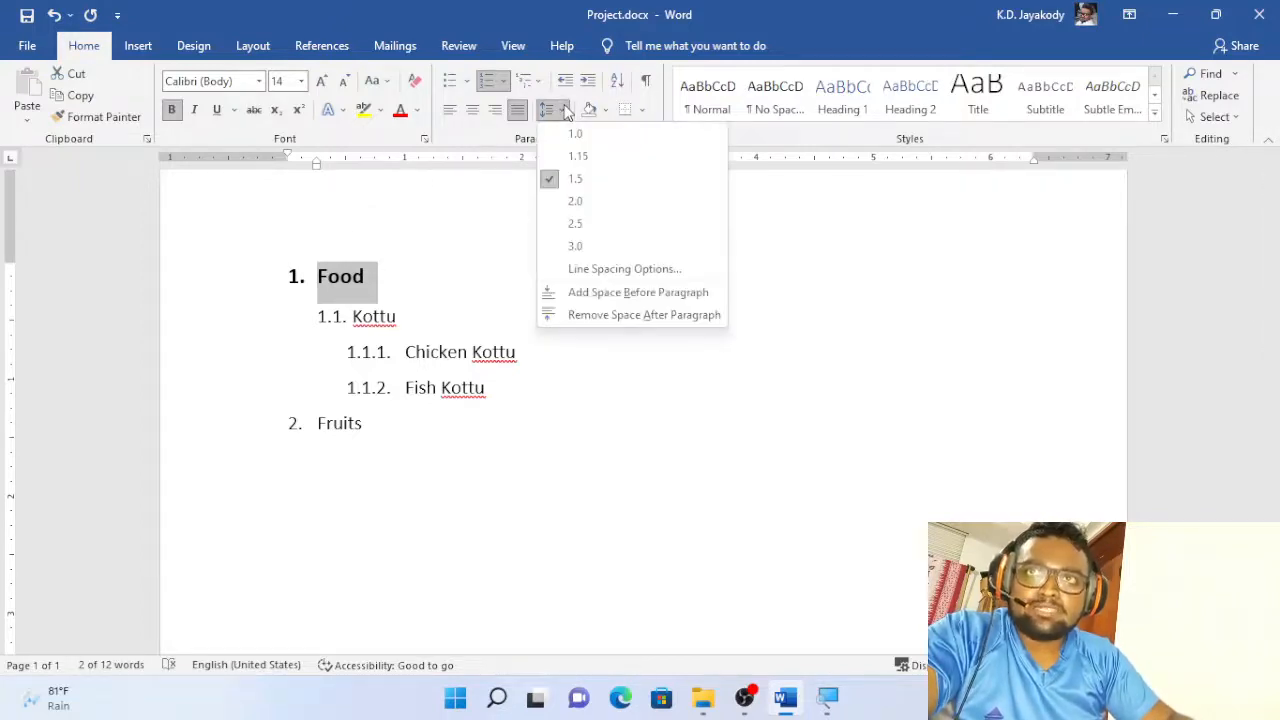
click(585, 180)
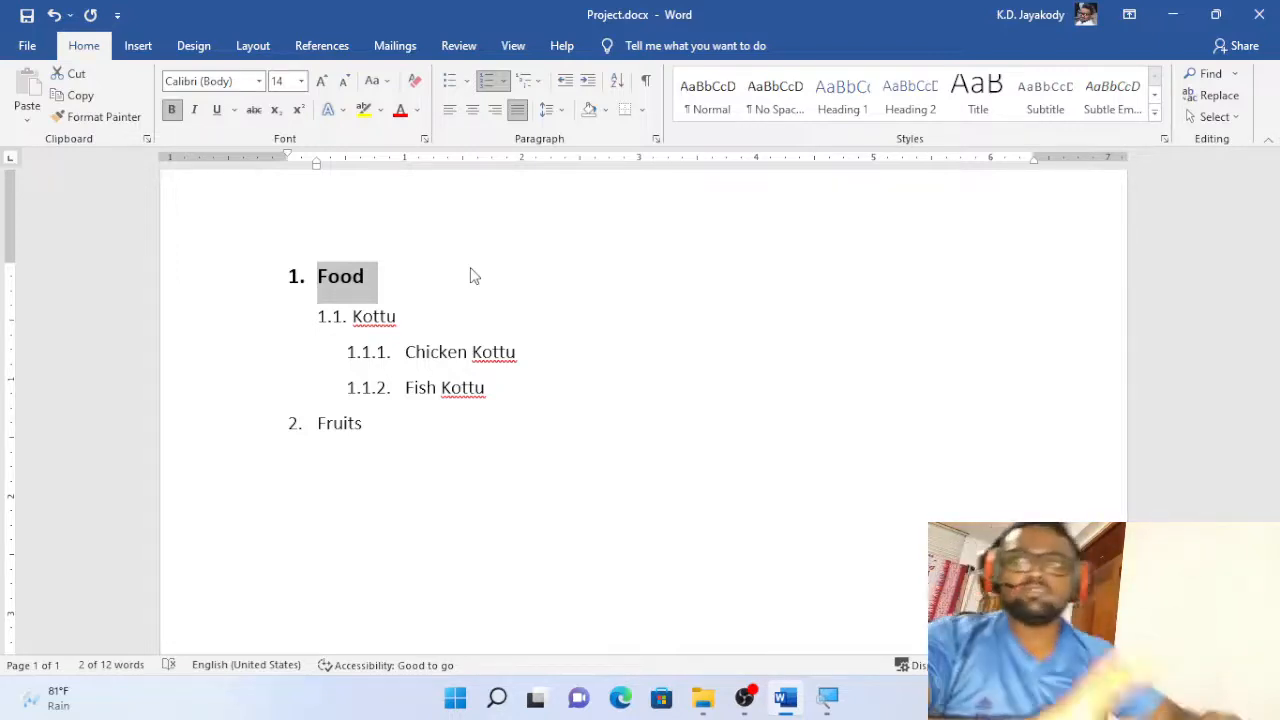
click(397, 300)
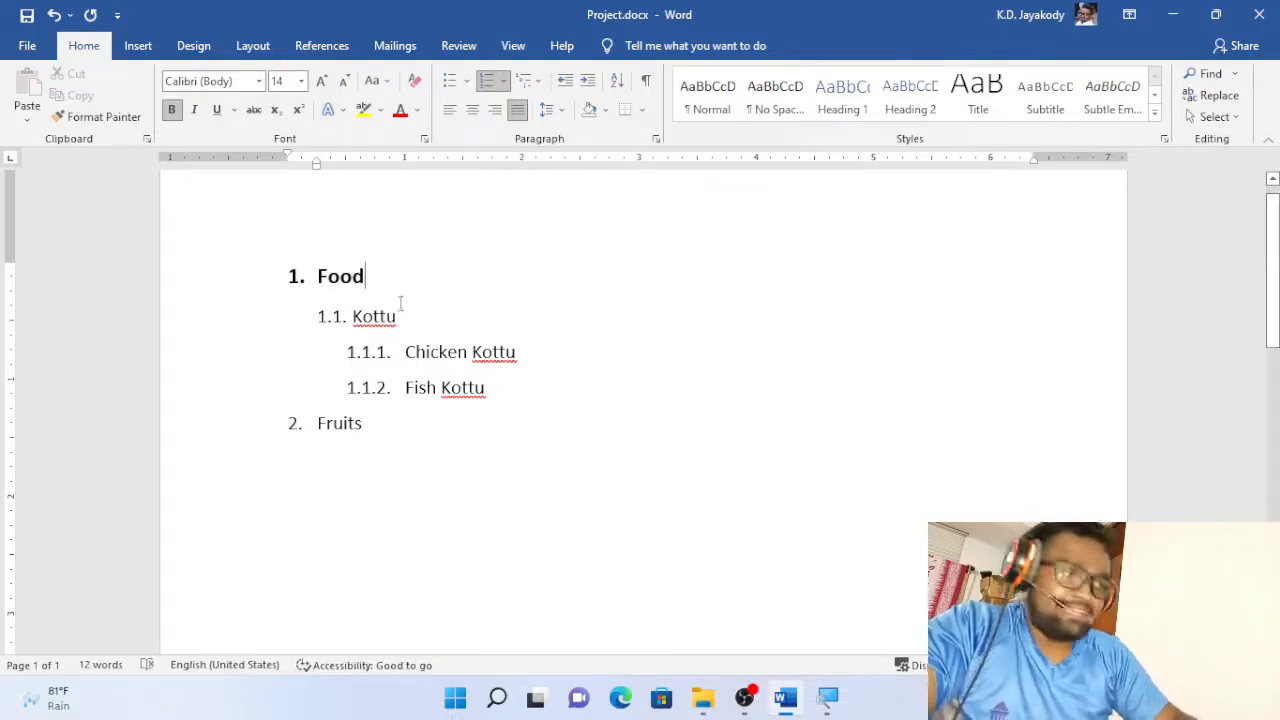
Set the font size of the second-level Kottu item to 12.
click(405, 310)
drag(405, 314, 346, 318)
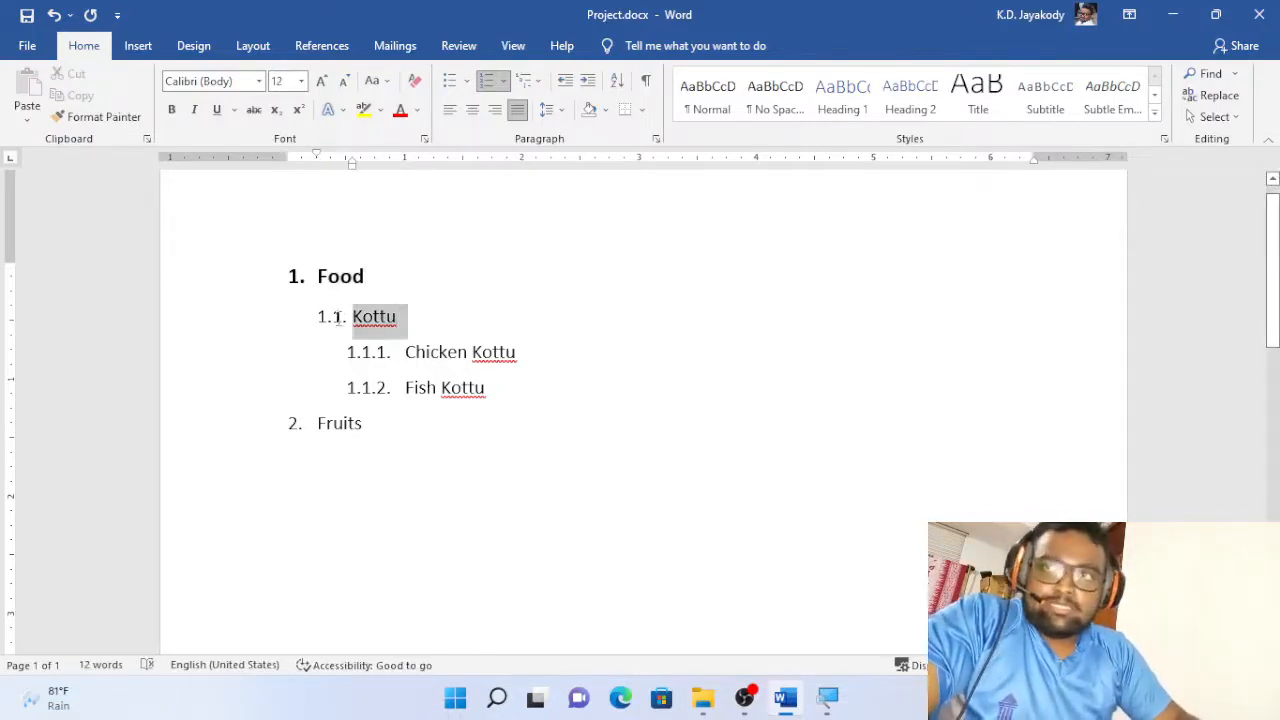
click(281, 81)
text(12)
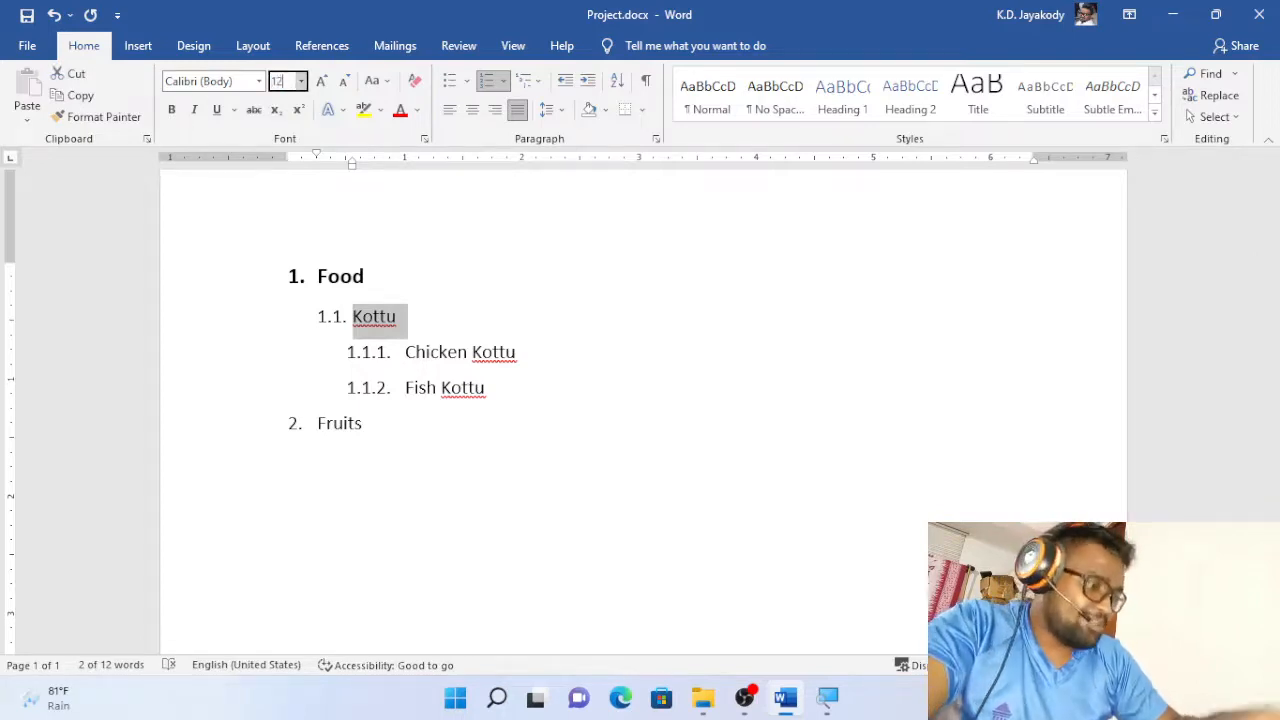
key(Return)
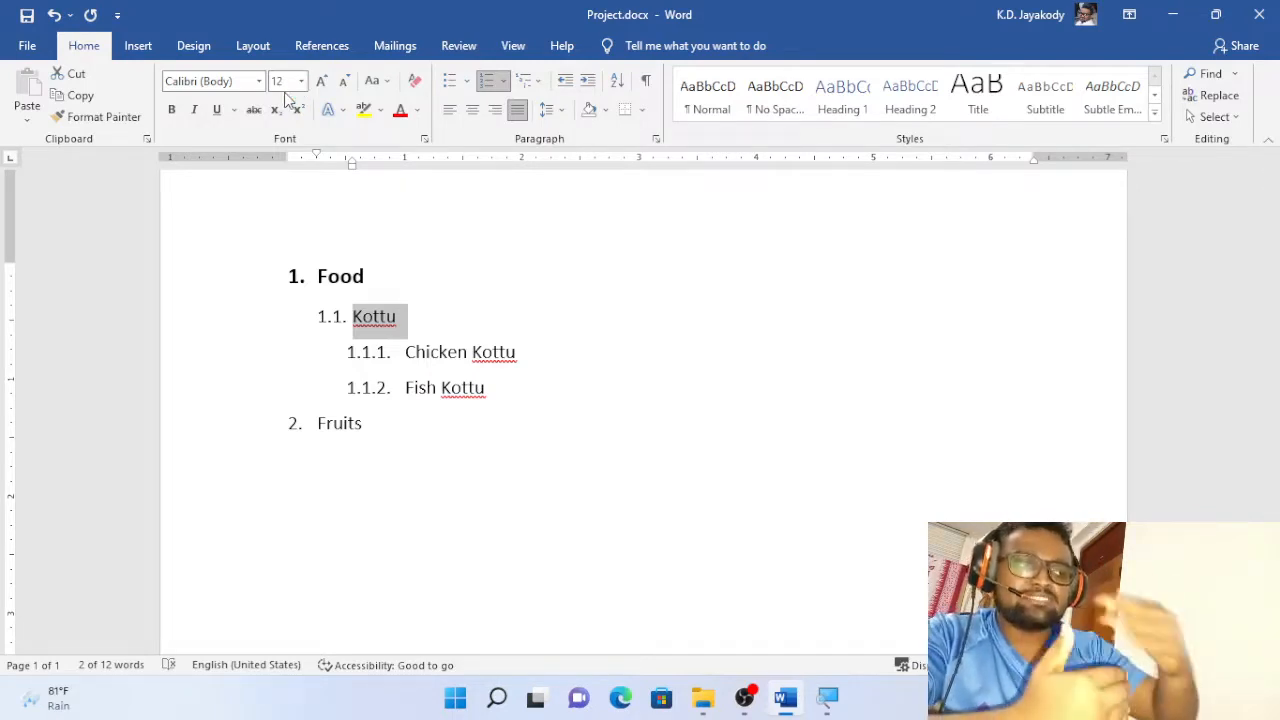
Make the second-level Kottu item bold and set its line spacing.
click(172, 110)
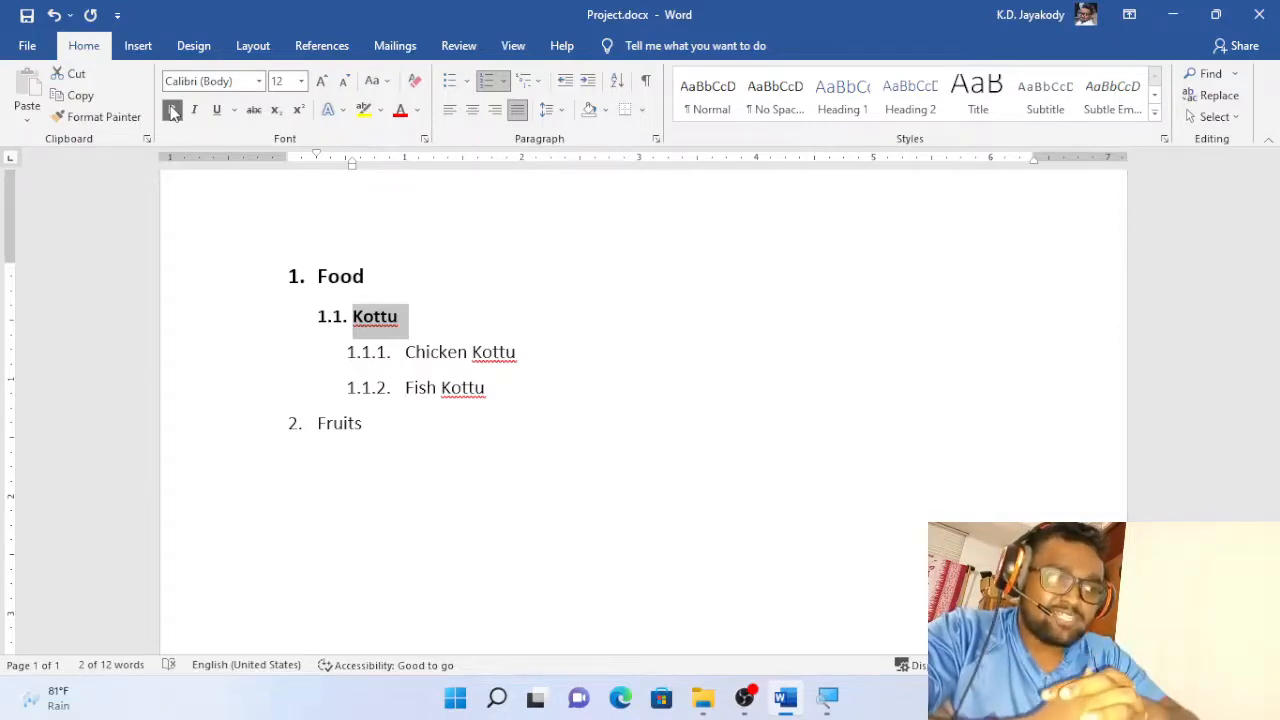
click(548, 109)
click(594, 180)
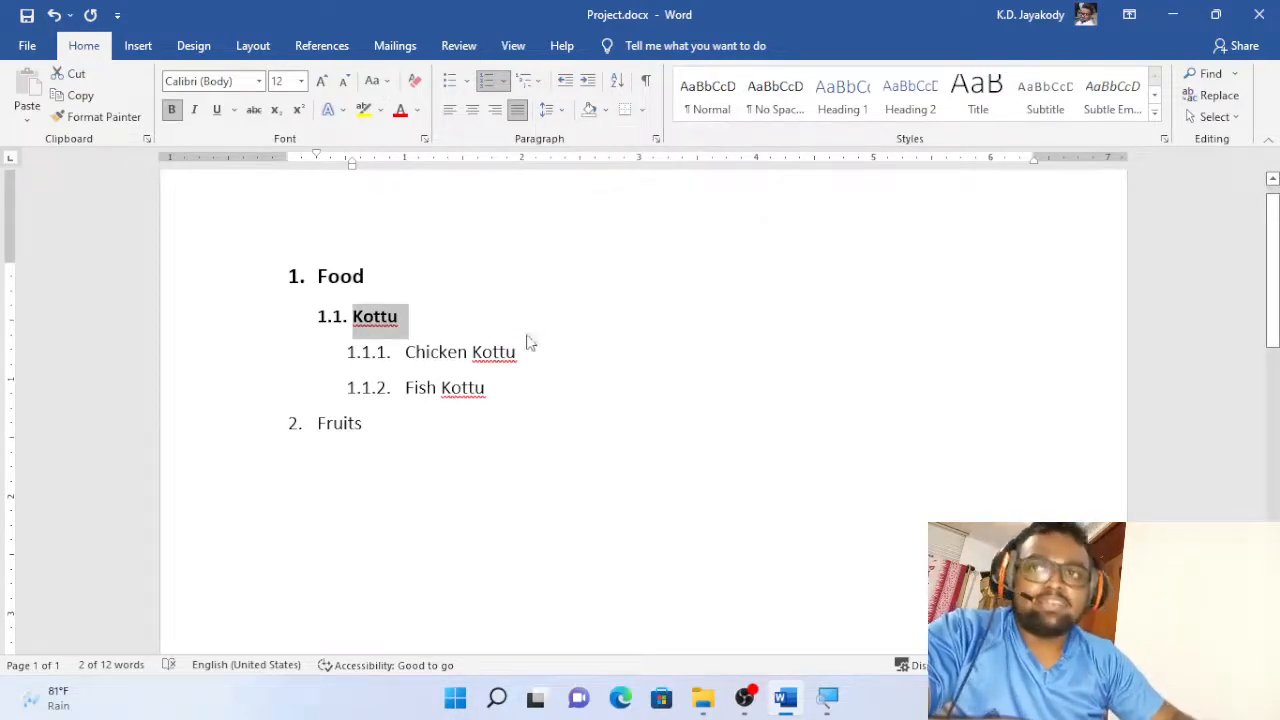
Set the third-level Chicken Kottu and Fish Kottu items to font size 12 and make both bold.
click(494, 395)
drag(469, 399, 406, 354)
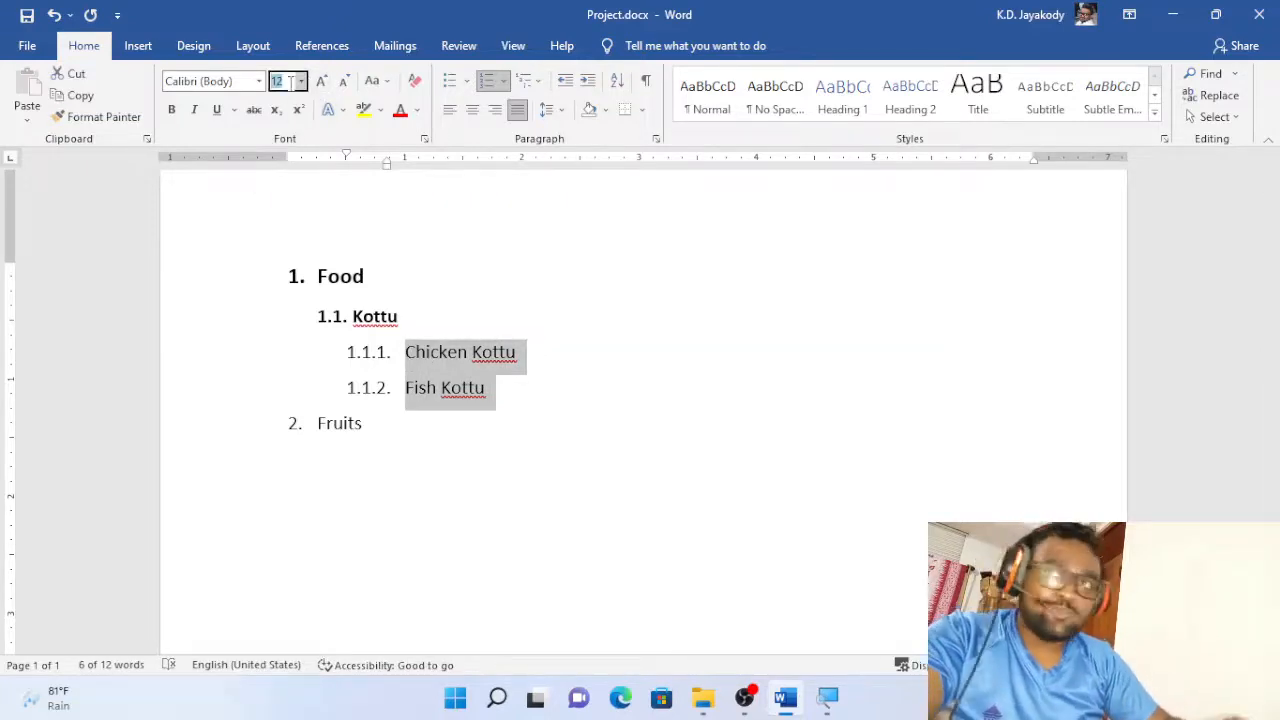
key(Tab)
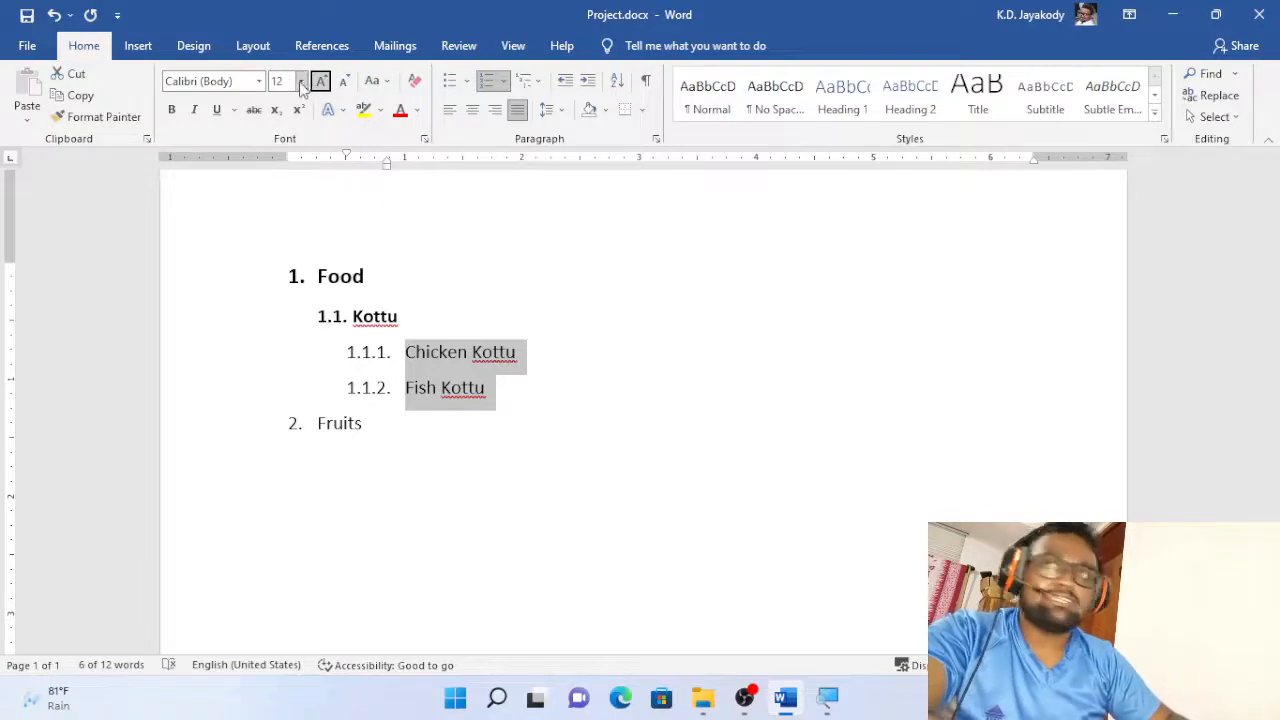
click(289, 82)
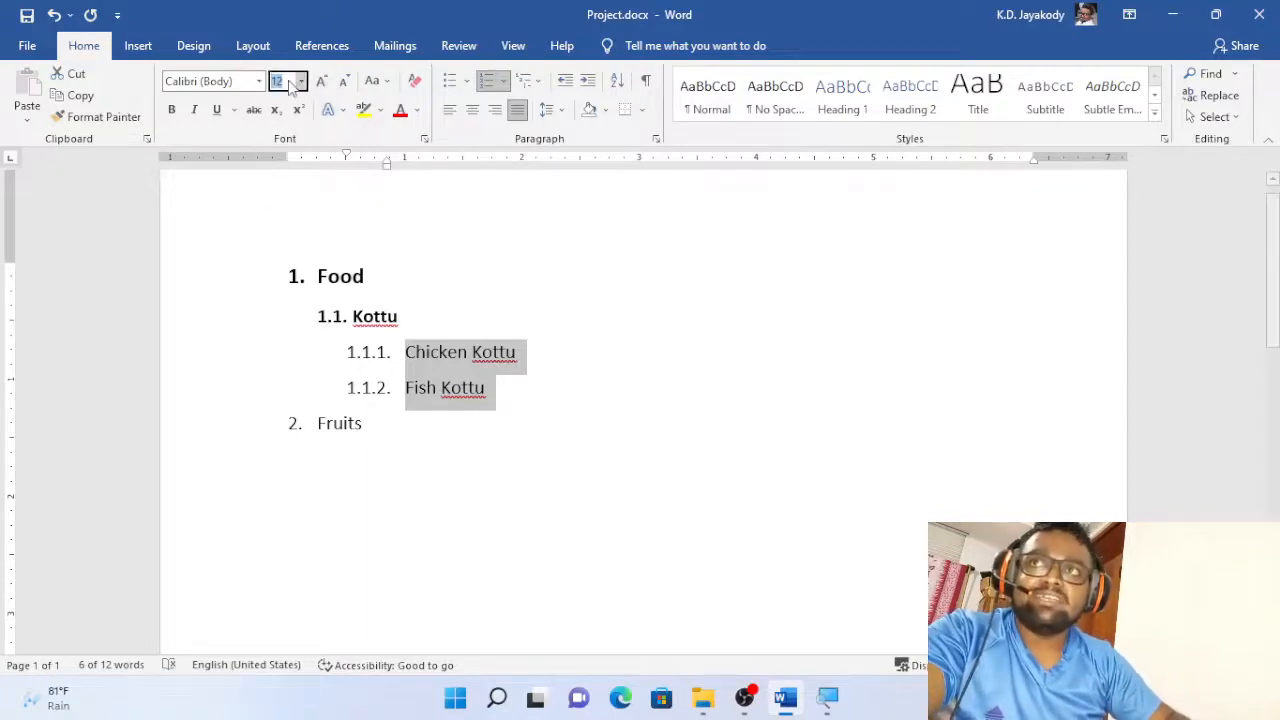
text(12)
key(Return)
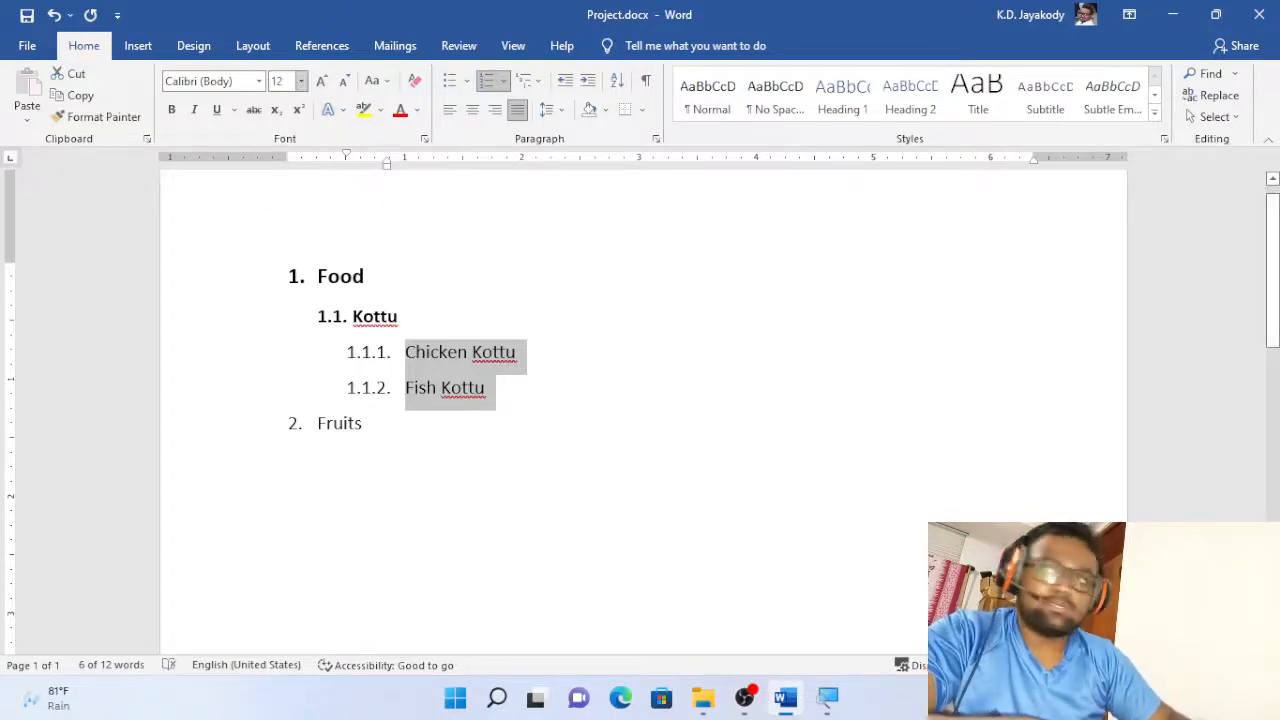
click(176, 118)
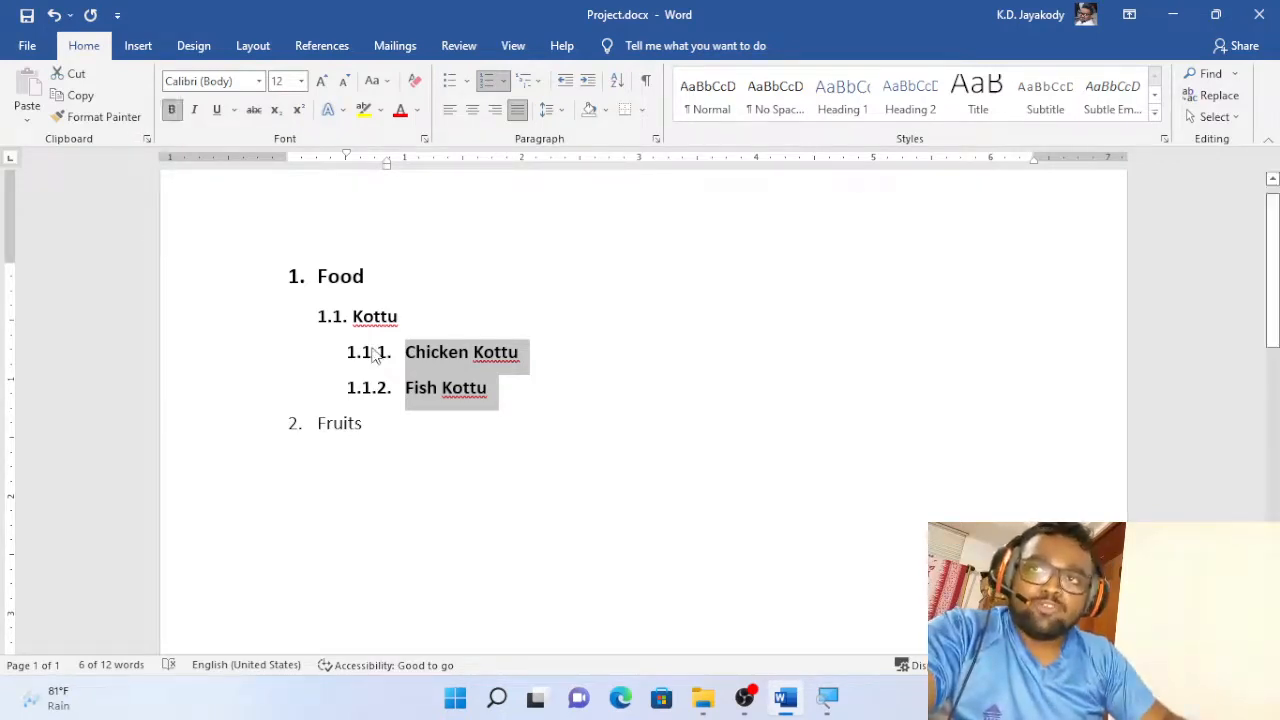
Update the Heading 1 style to match the formatting and numbering of the first-level Food item.
click(388, 421)
click(400, 352)
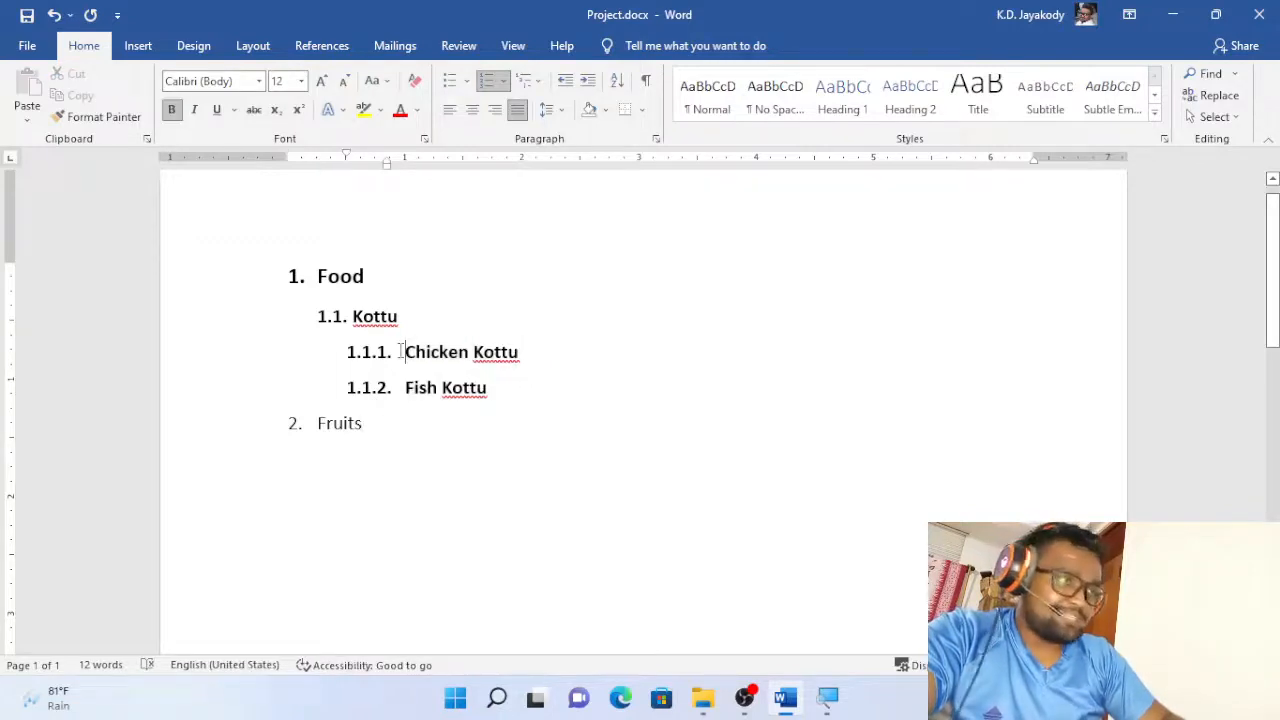
double_click(342, 278)
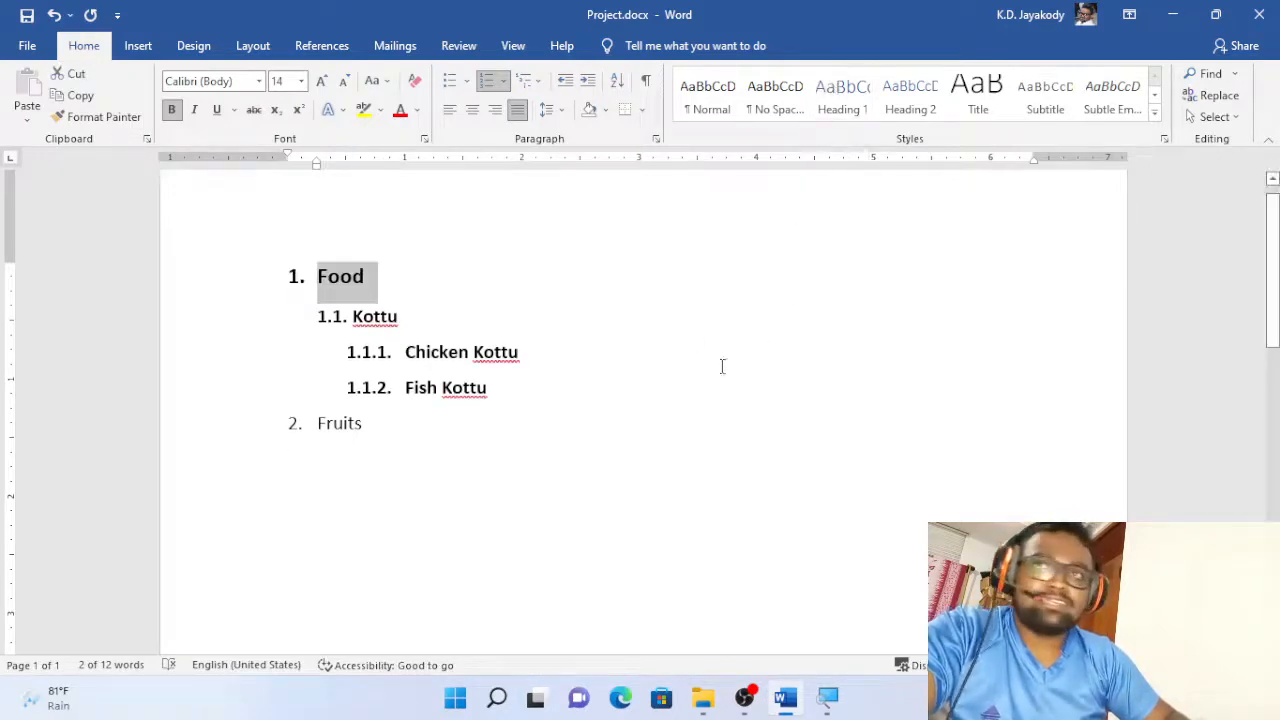
mouse_move(342, 290)
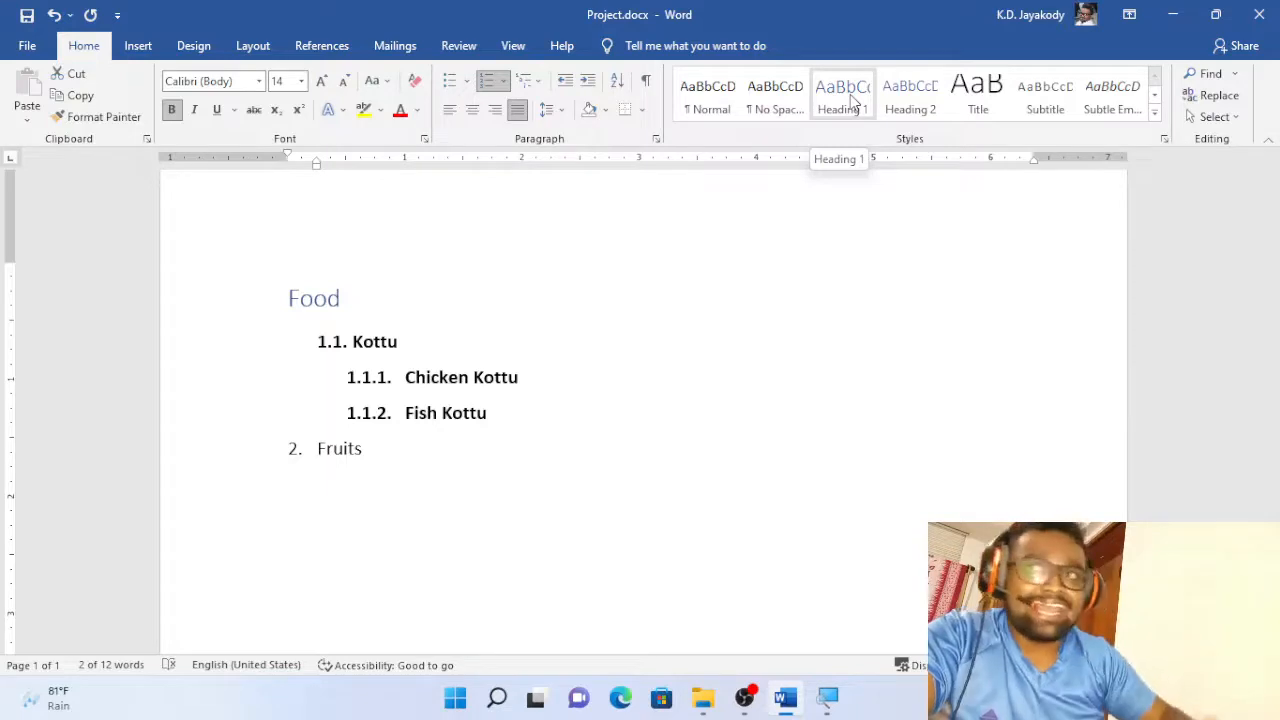
key(ctrl+z)
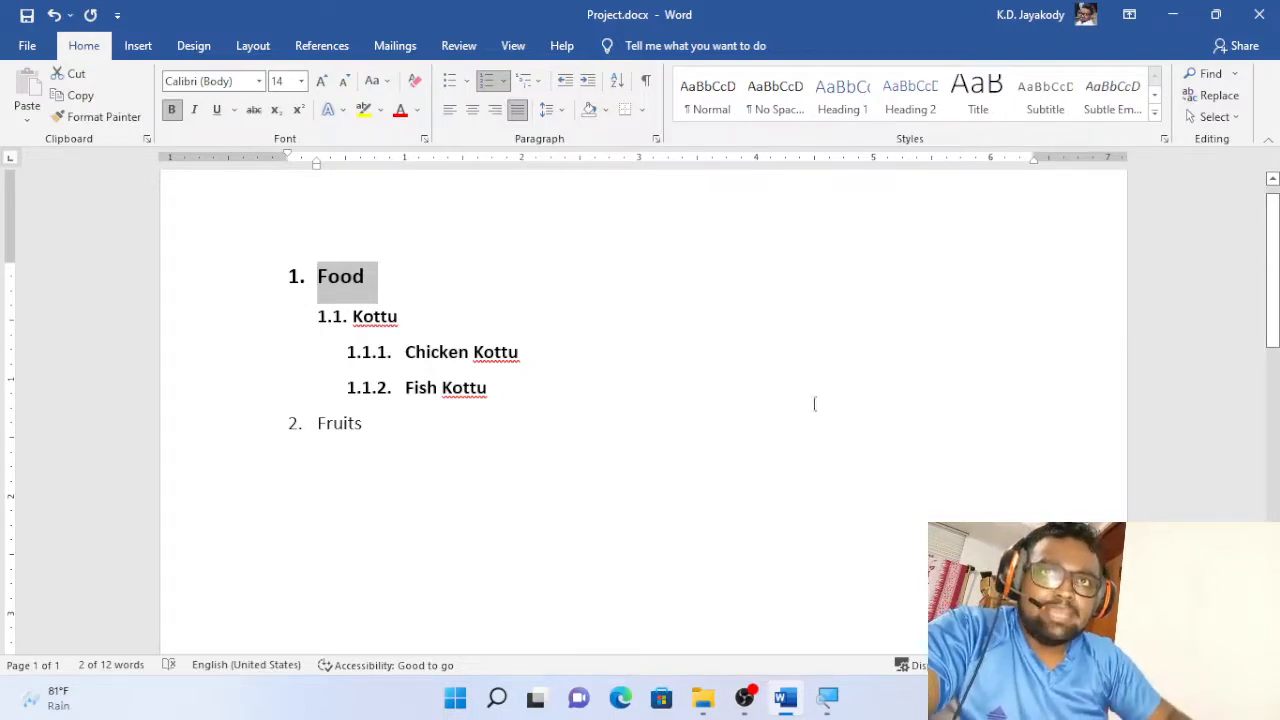
click(855, 107)
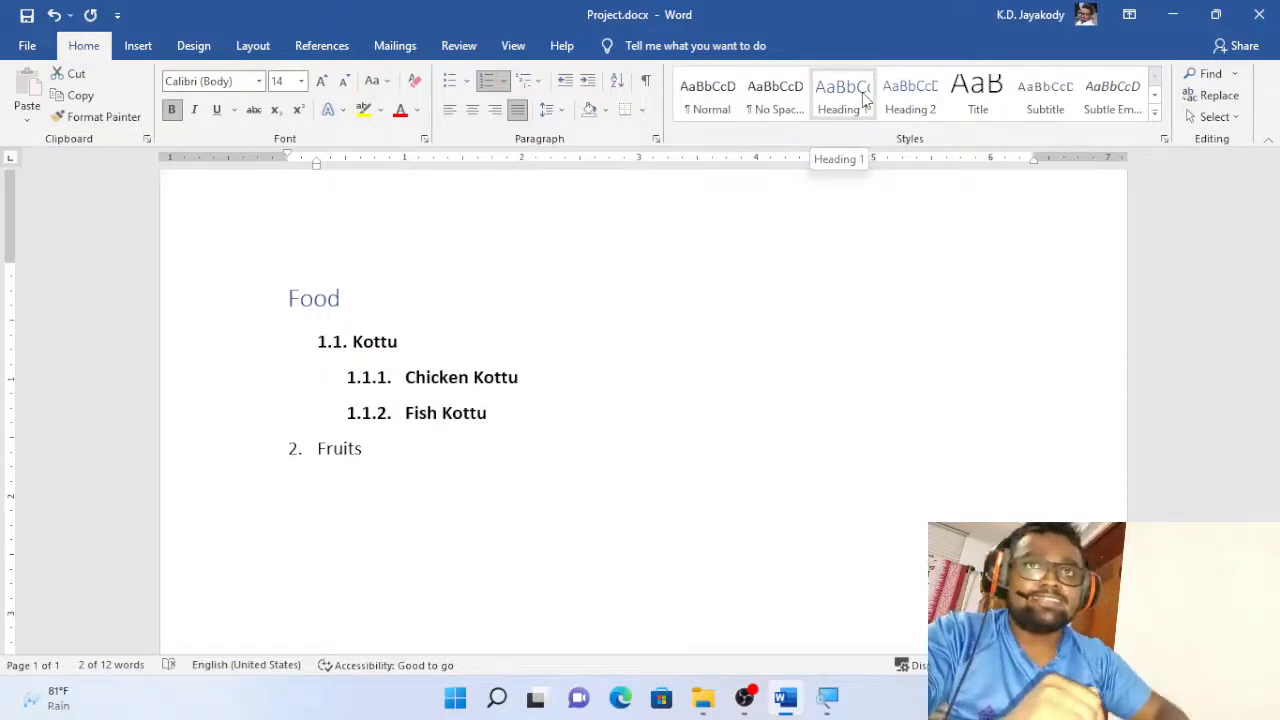
right_click(865, 97)
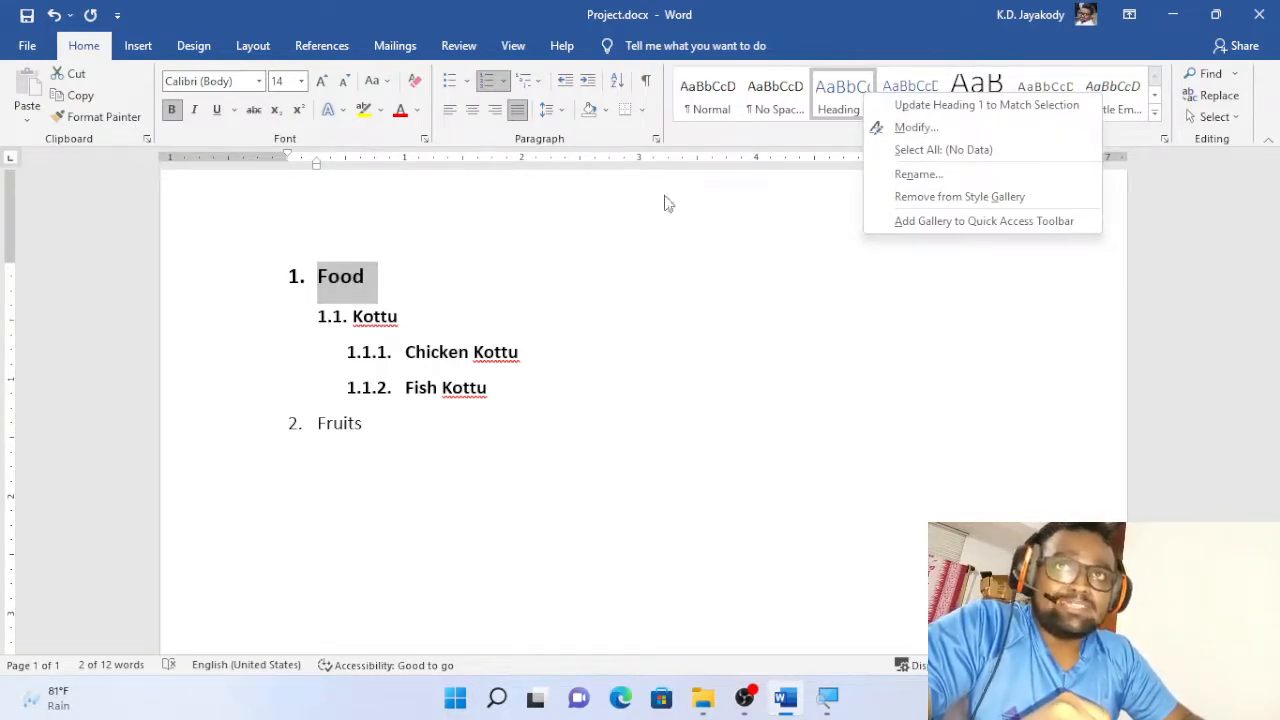
click(947, 107)
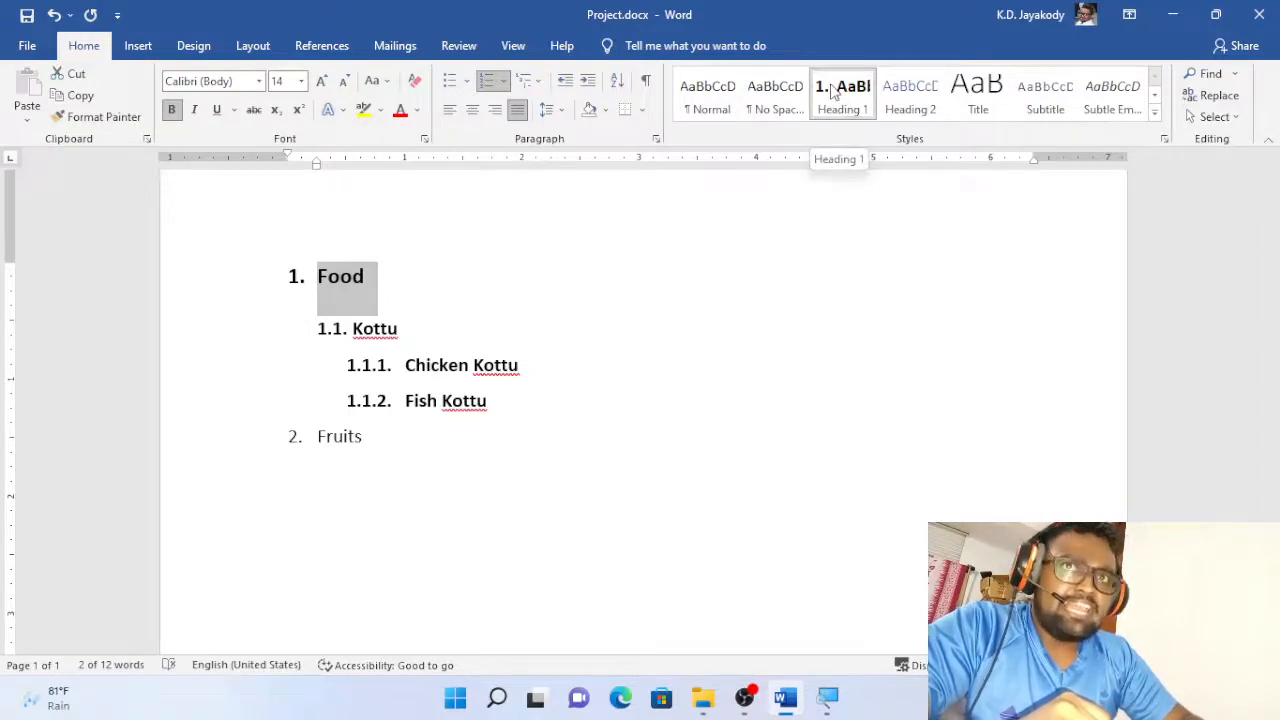
click(862, 93)
click(870, 92)
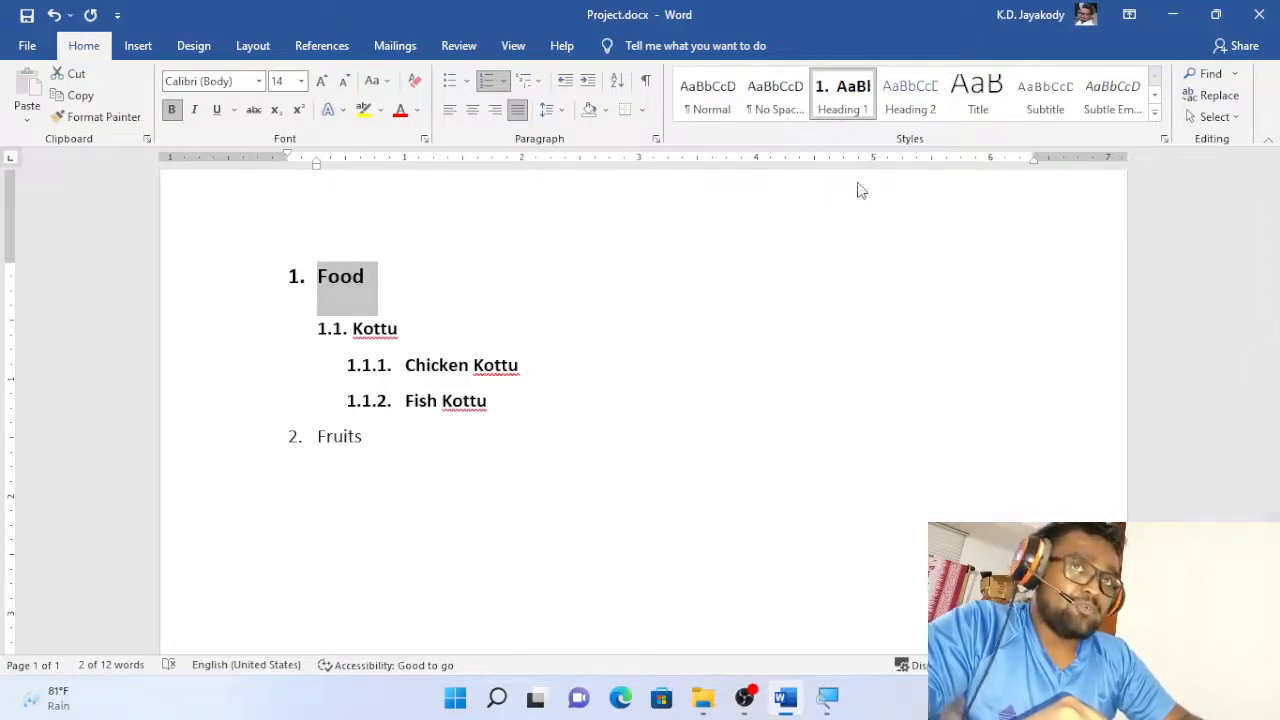
Update the Heading 2 style to match the formatting and numbering of the second-level Kottu item.
click(463, 342)
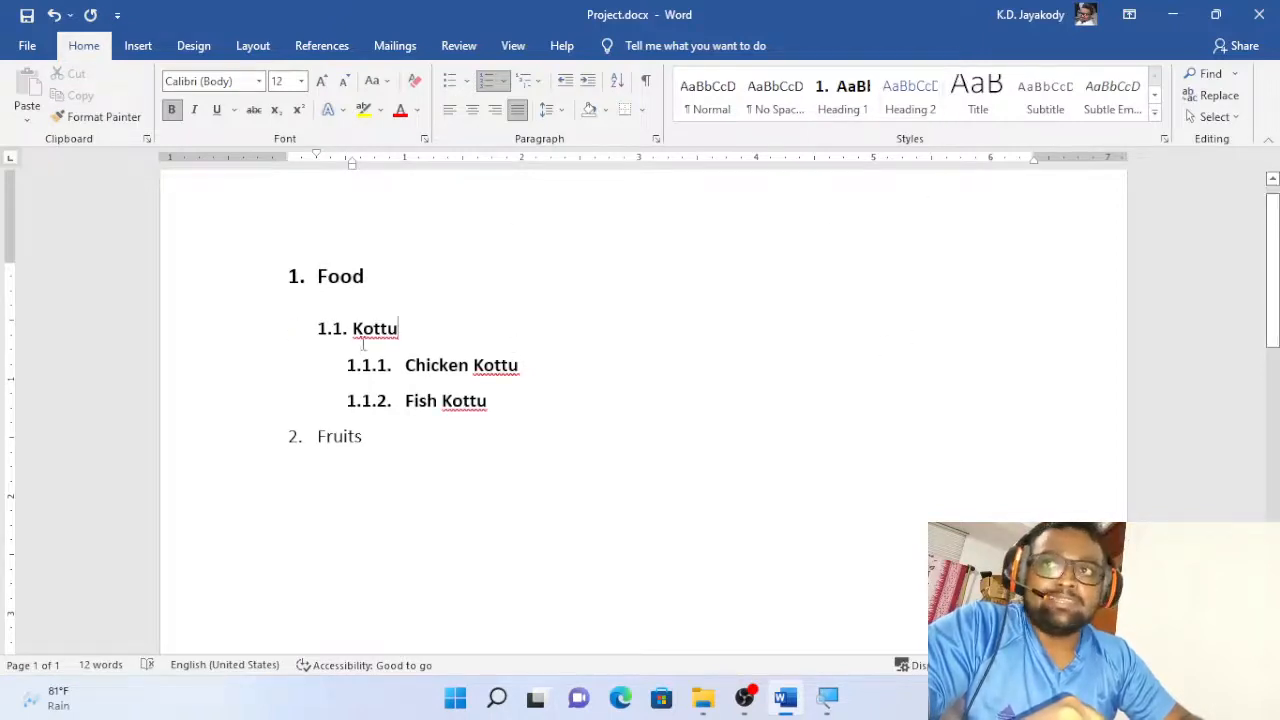
drag(353, 330, 403, 335)
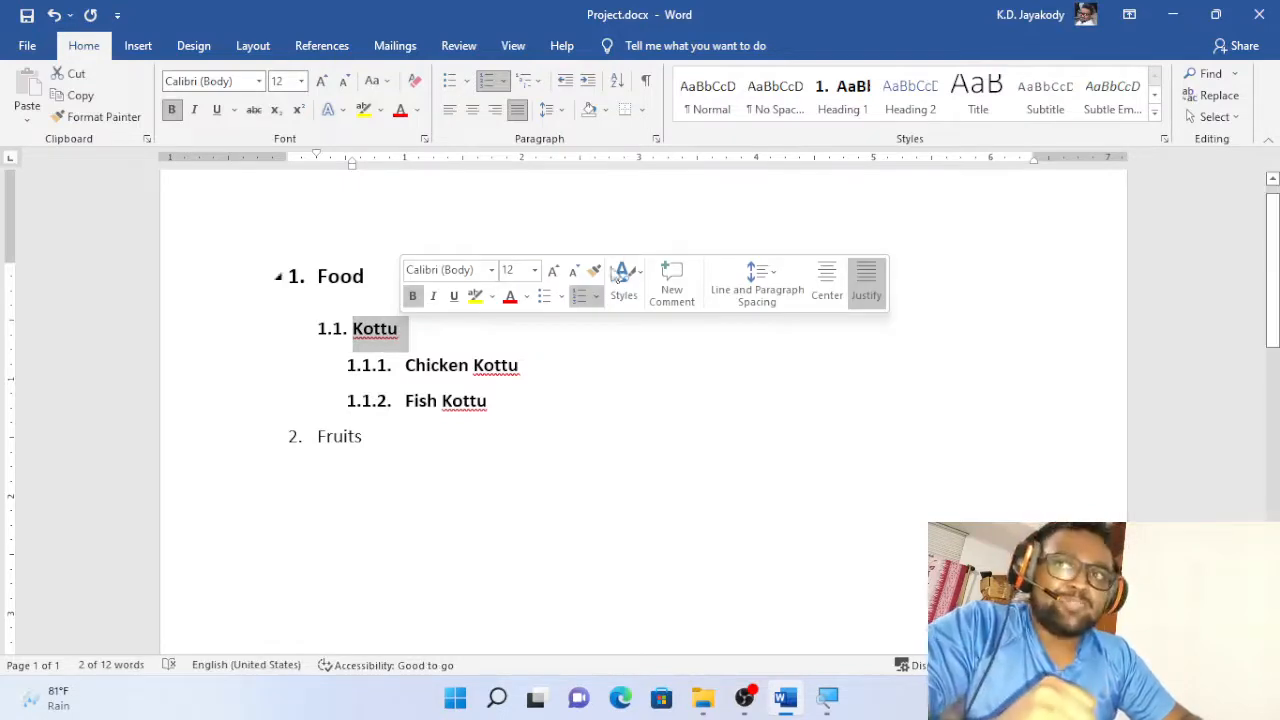
right_click(938, 92)
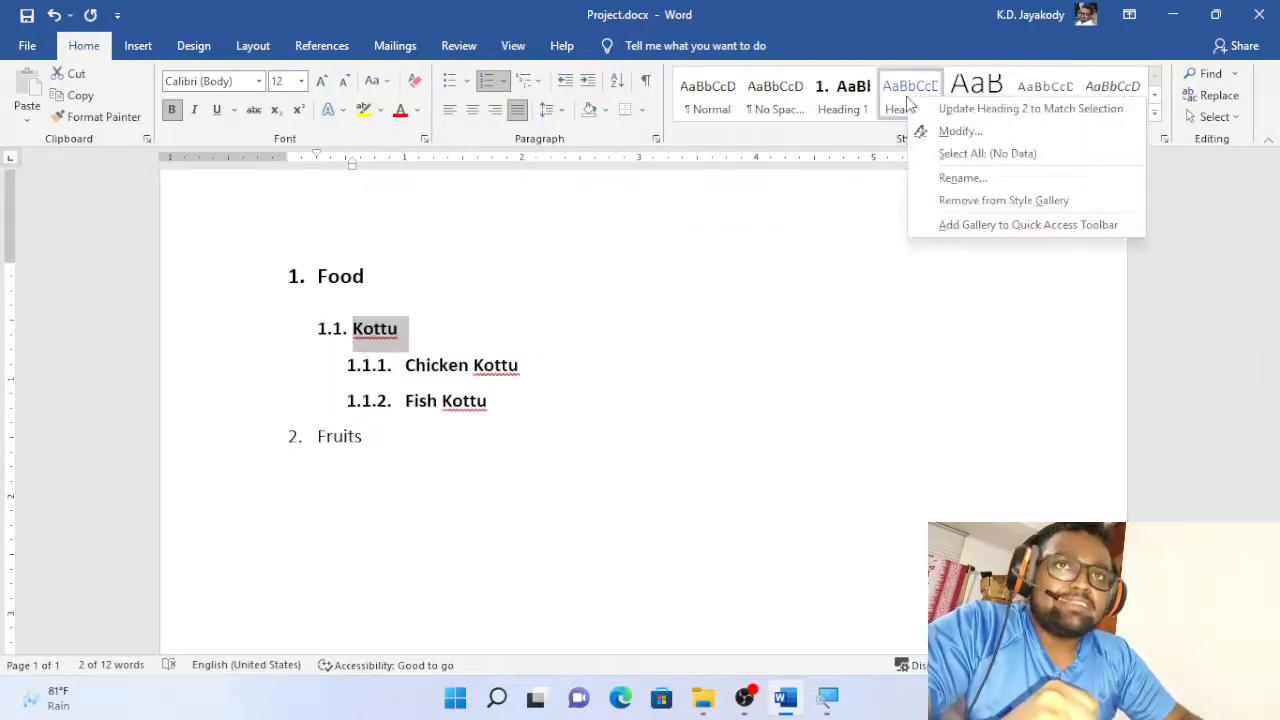
click(958, 109)
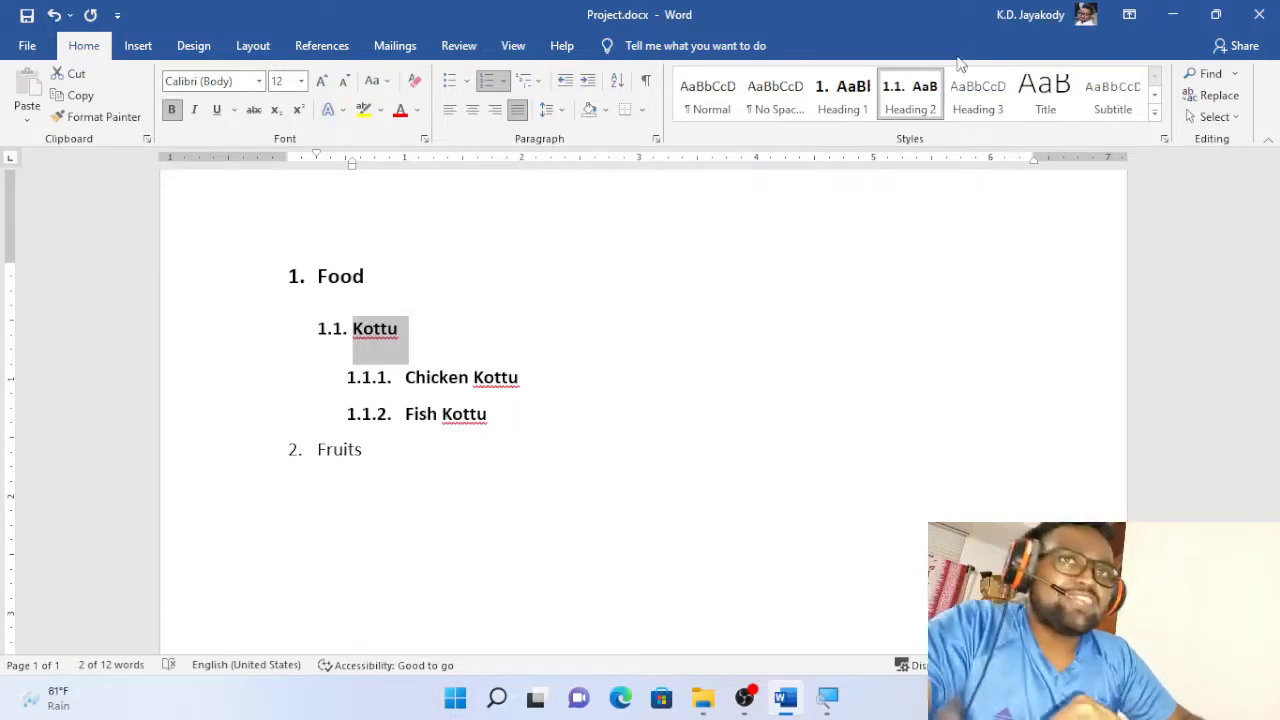
click(826, 316)
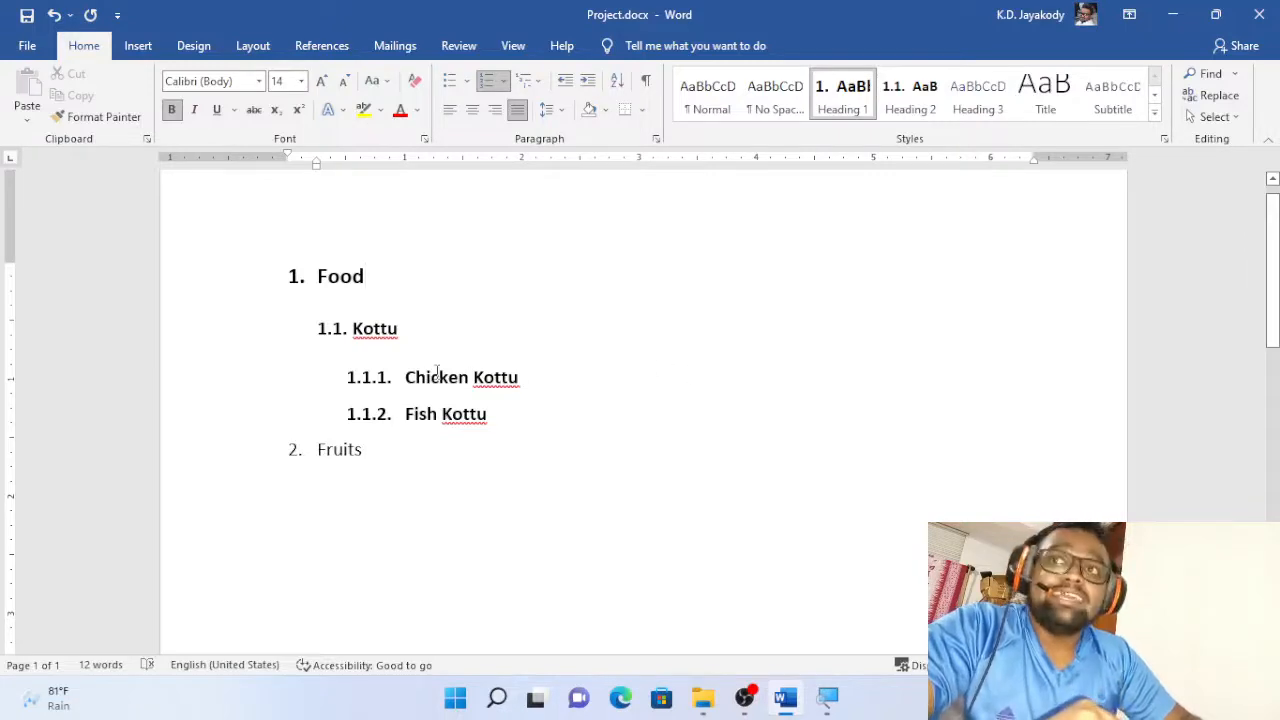
Update the Heading 3 style to match the formatting and numbering of the third-level Chicken Kottu item.
drag(407, 377, 543, 369)
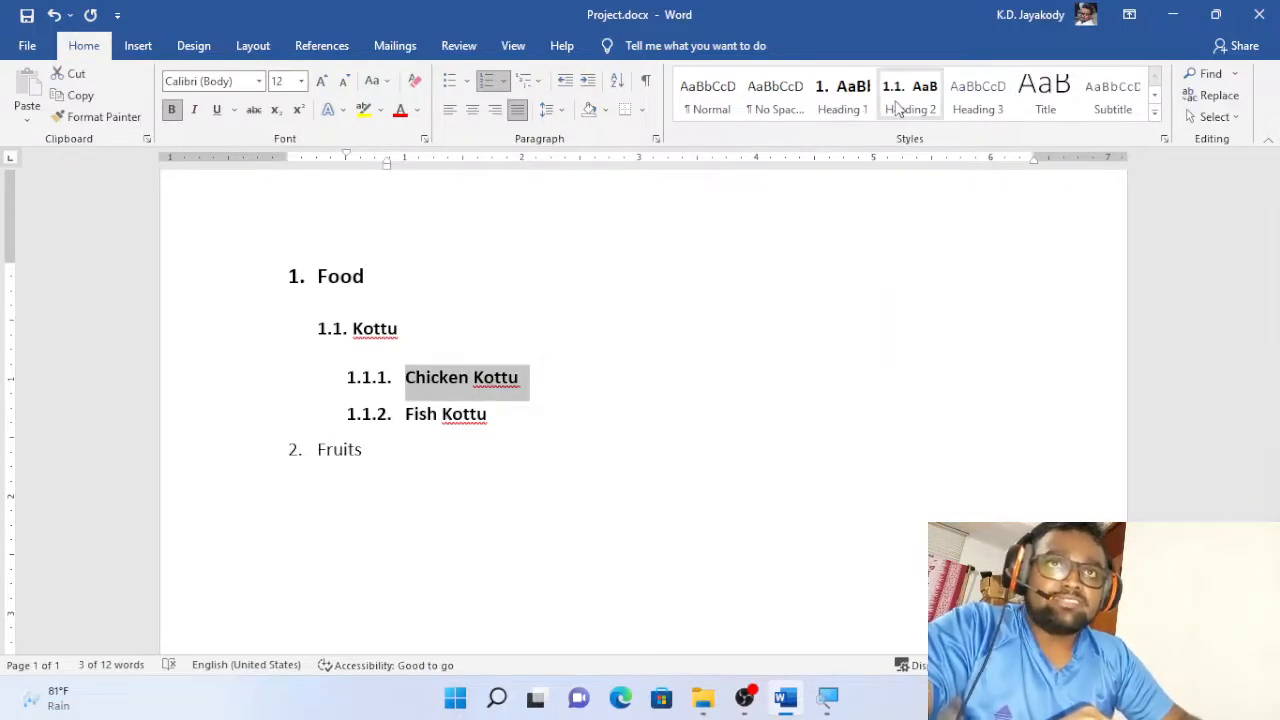
right_click(976, 102)
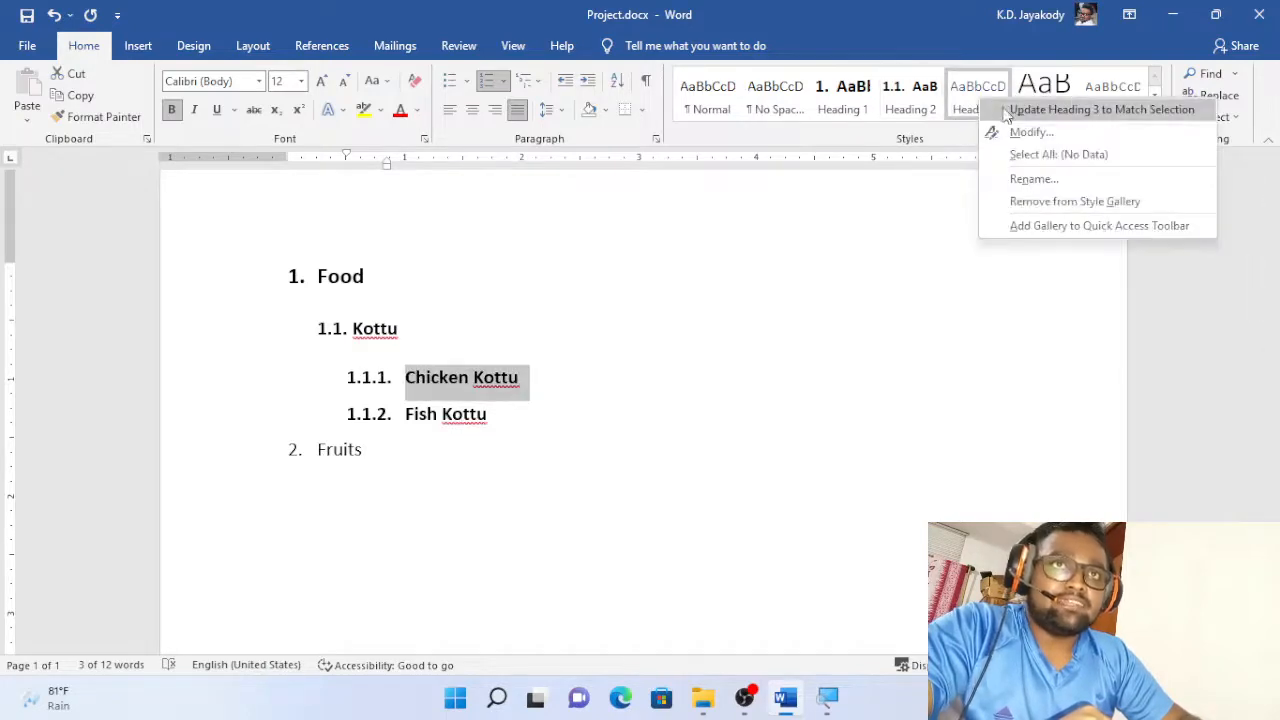
click(1005, 113)
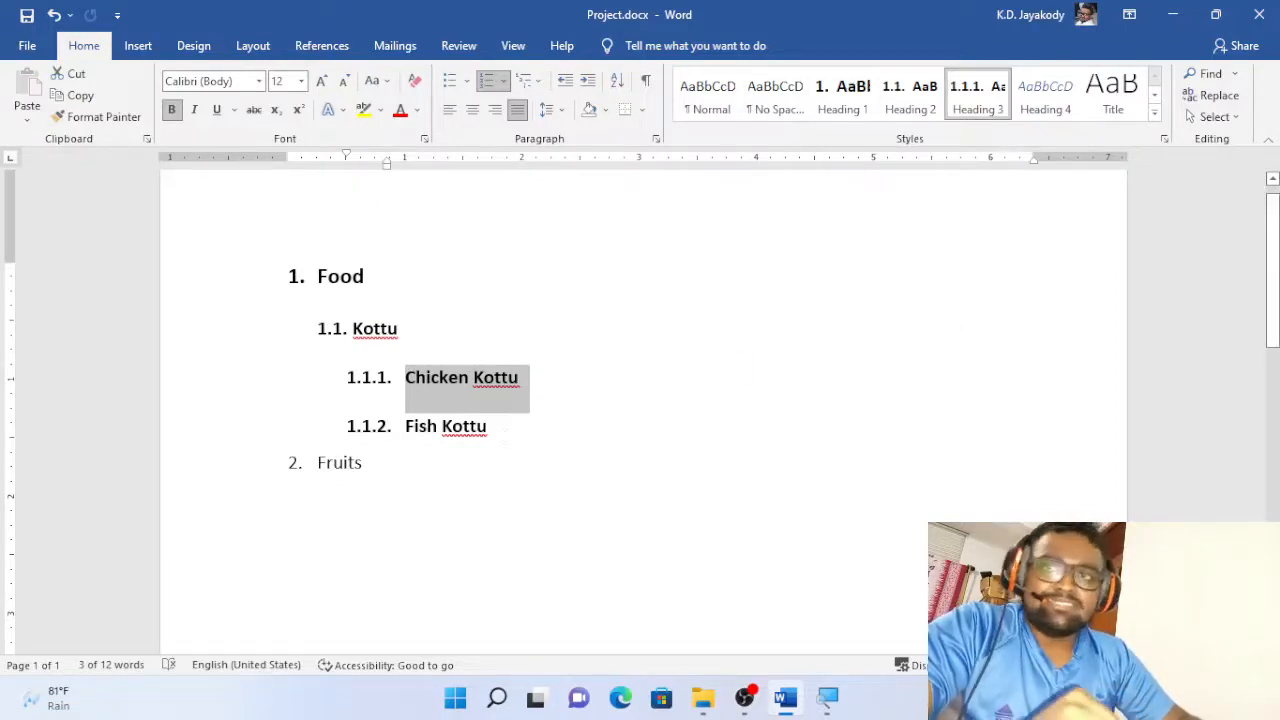
Apply the Heading 3 style to Fish Kottu and the Heading 1 style to Fruits.
drag(500, 428, 405, 428)
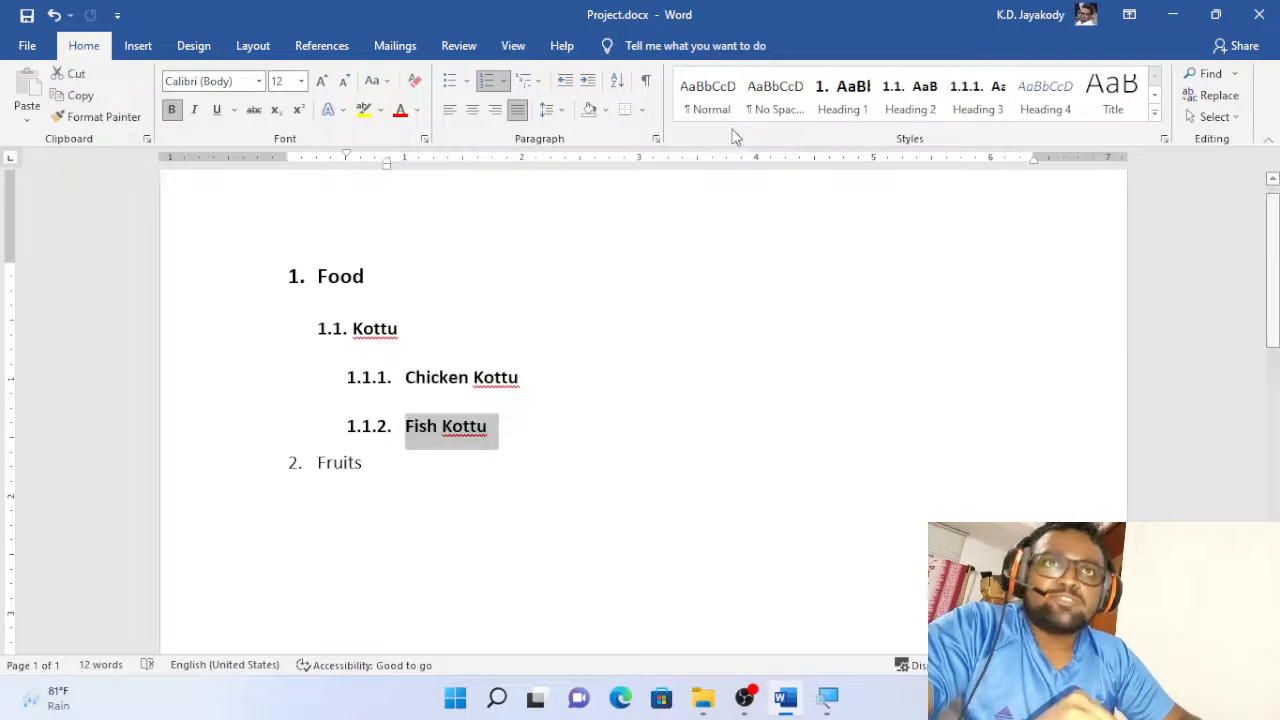
click(975, 90)
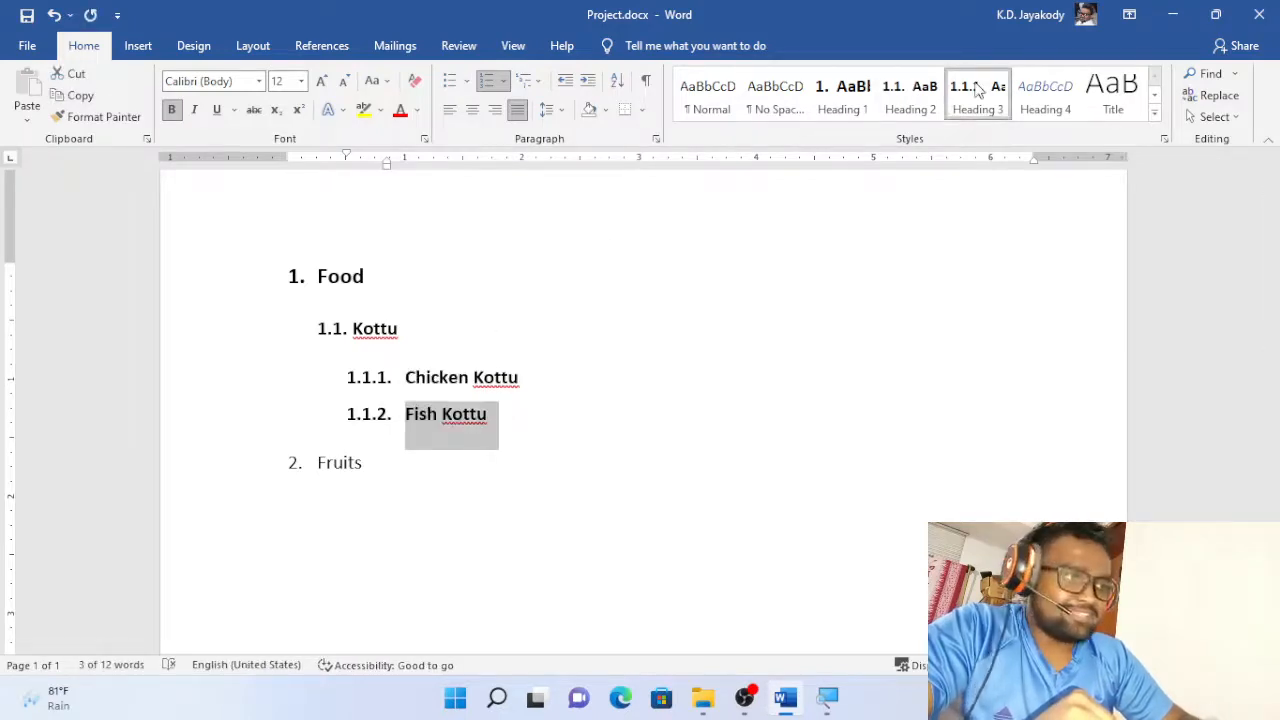
click(400, 462)
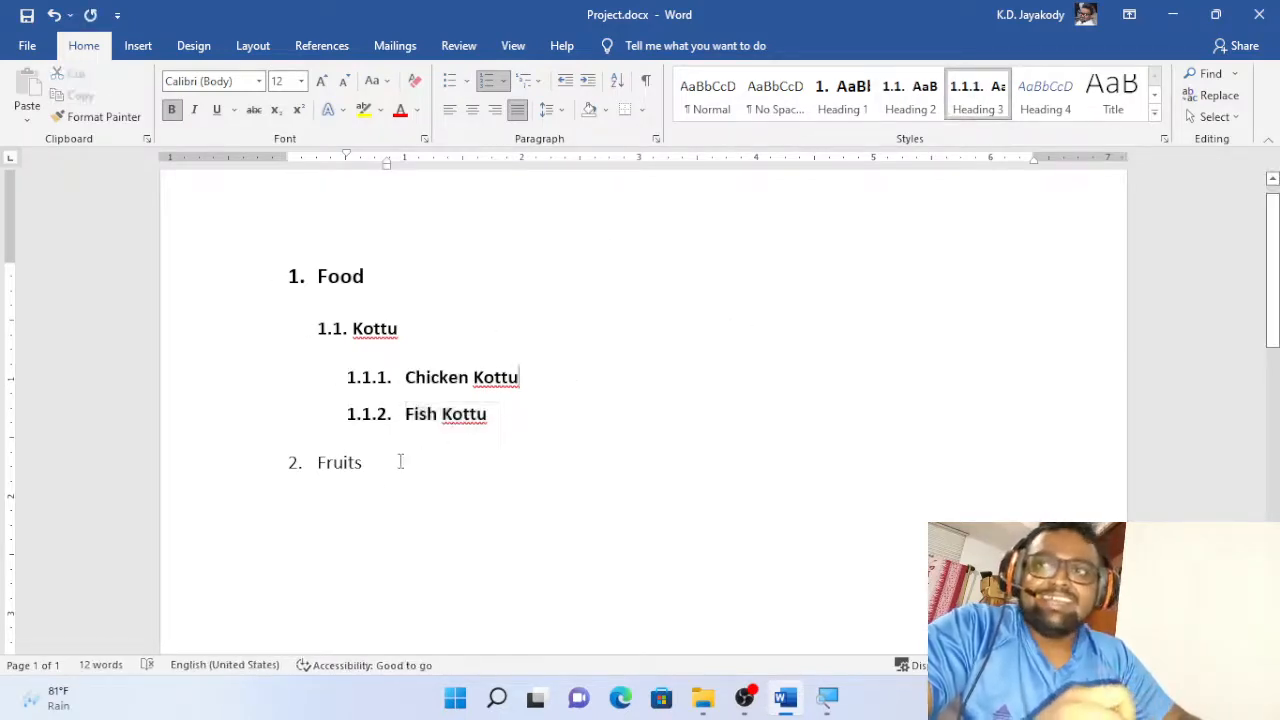
click(842, 95)
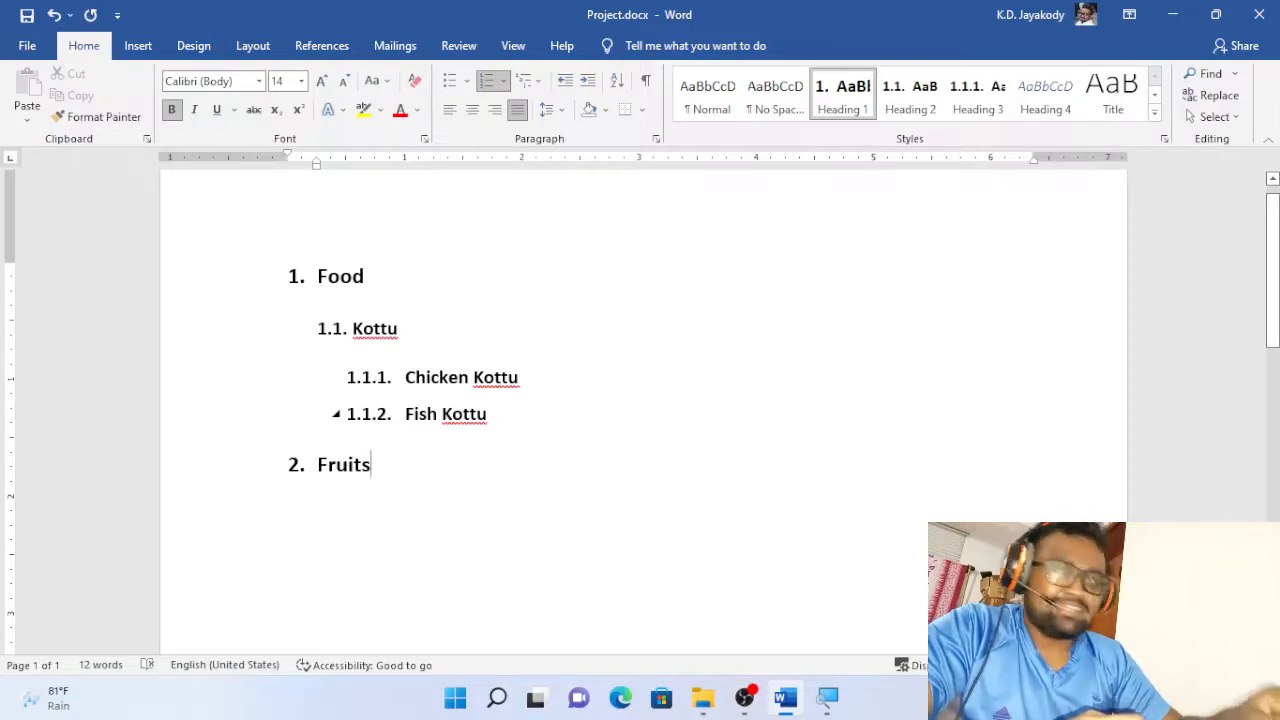
Add the text sjadsada on a line below Fruits, leaving an empty line between, and apply the Heading 1 style to it.
key(Return)
key(BackSpace)
key(Return)
key(Return)
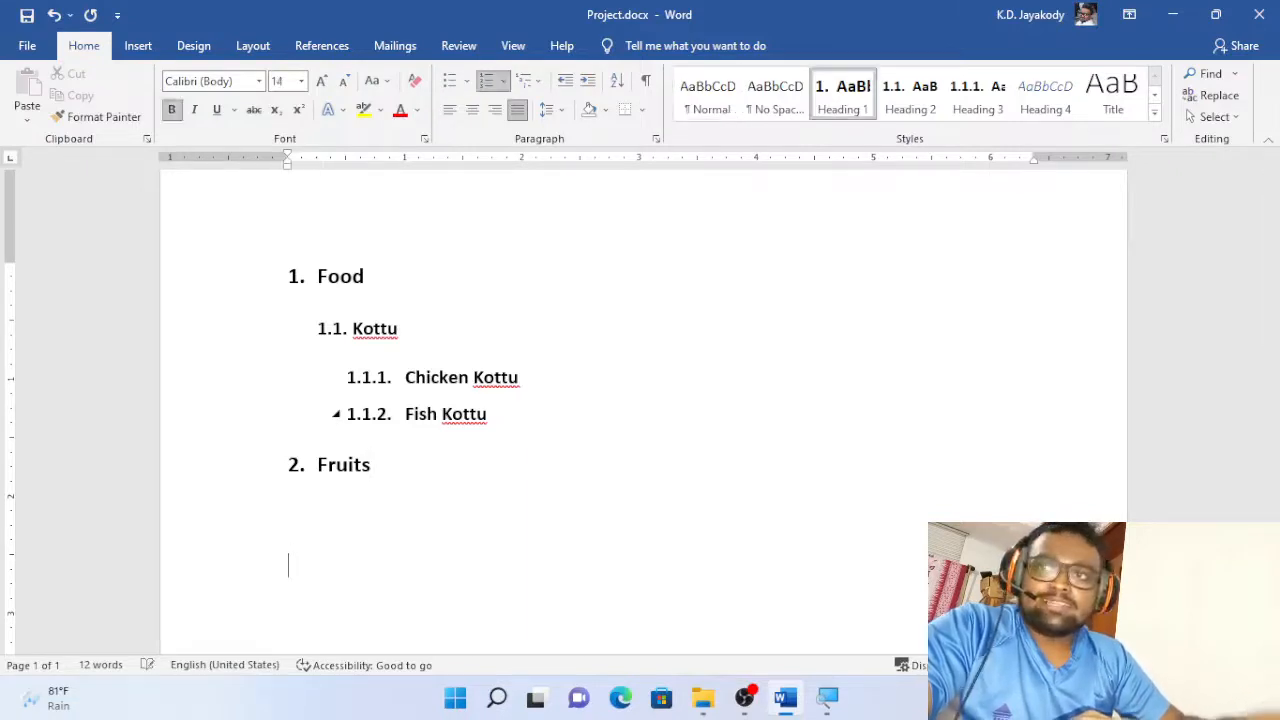
text(sjadsada)
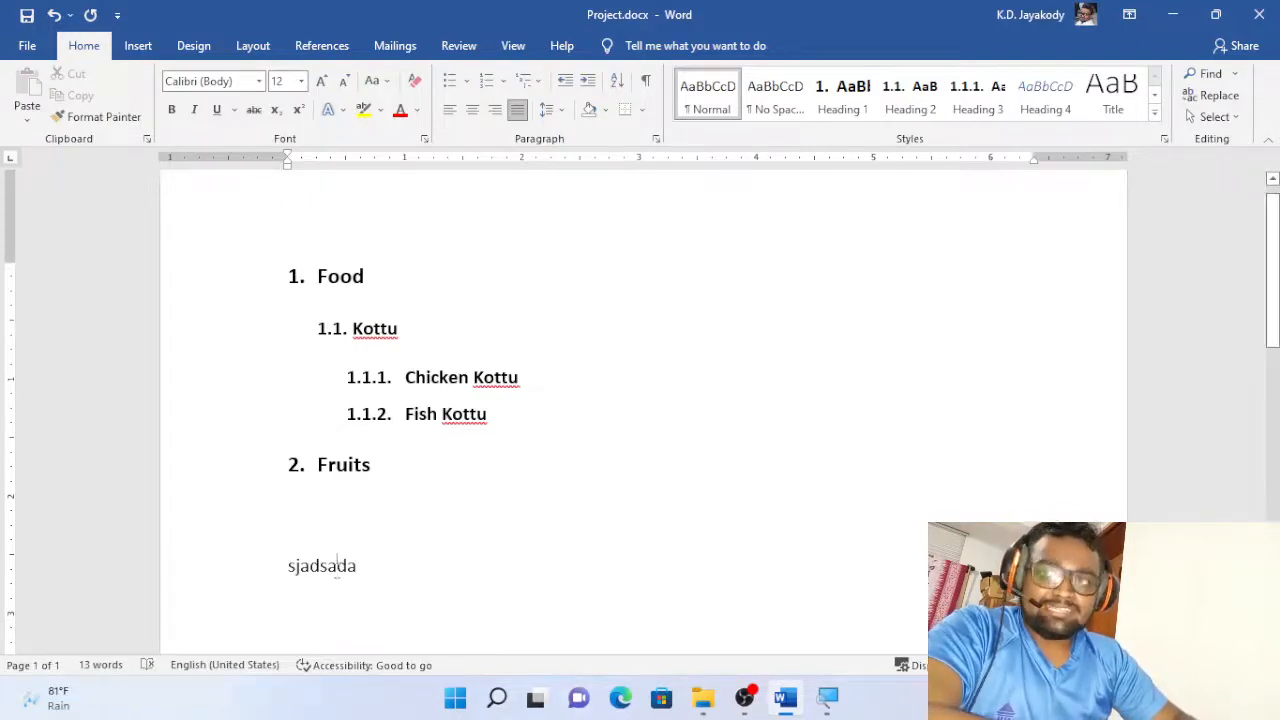
click(843, 94)
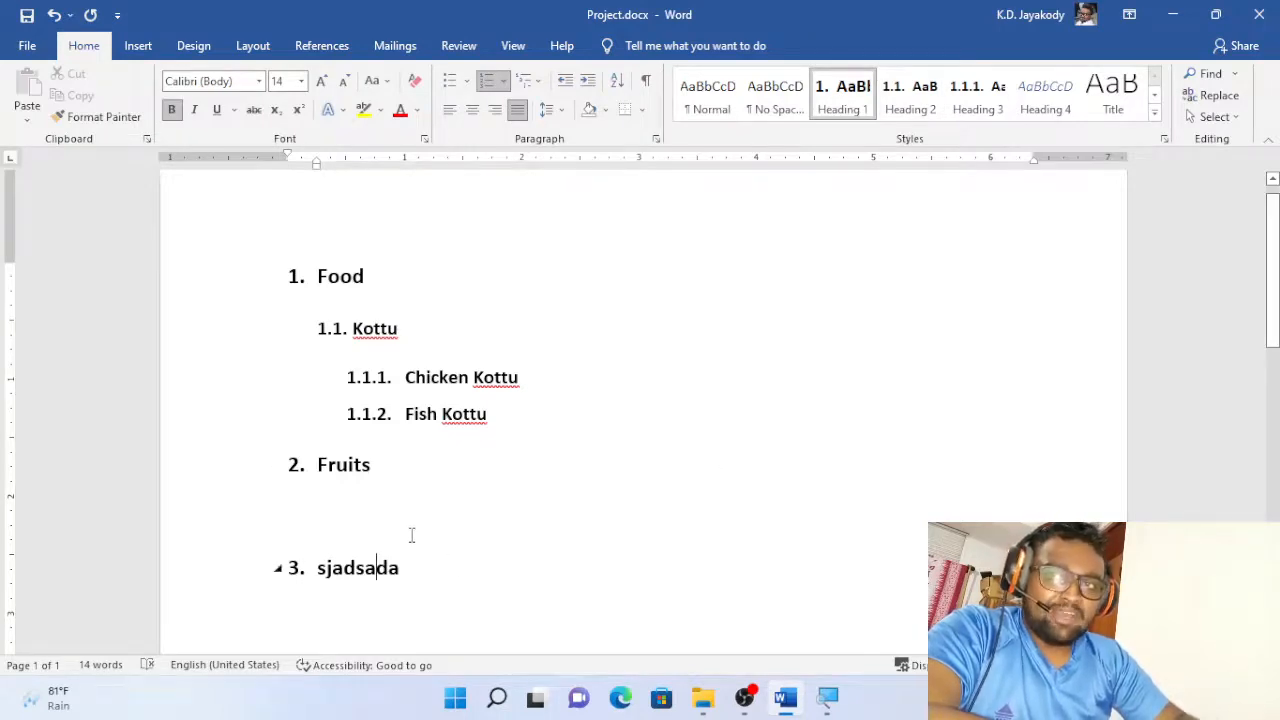
Enter abcd on the empty line between Fruits and sjadsada and apply the Heading 1 style to it.
click(360, 512)
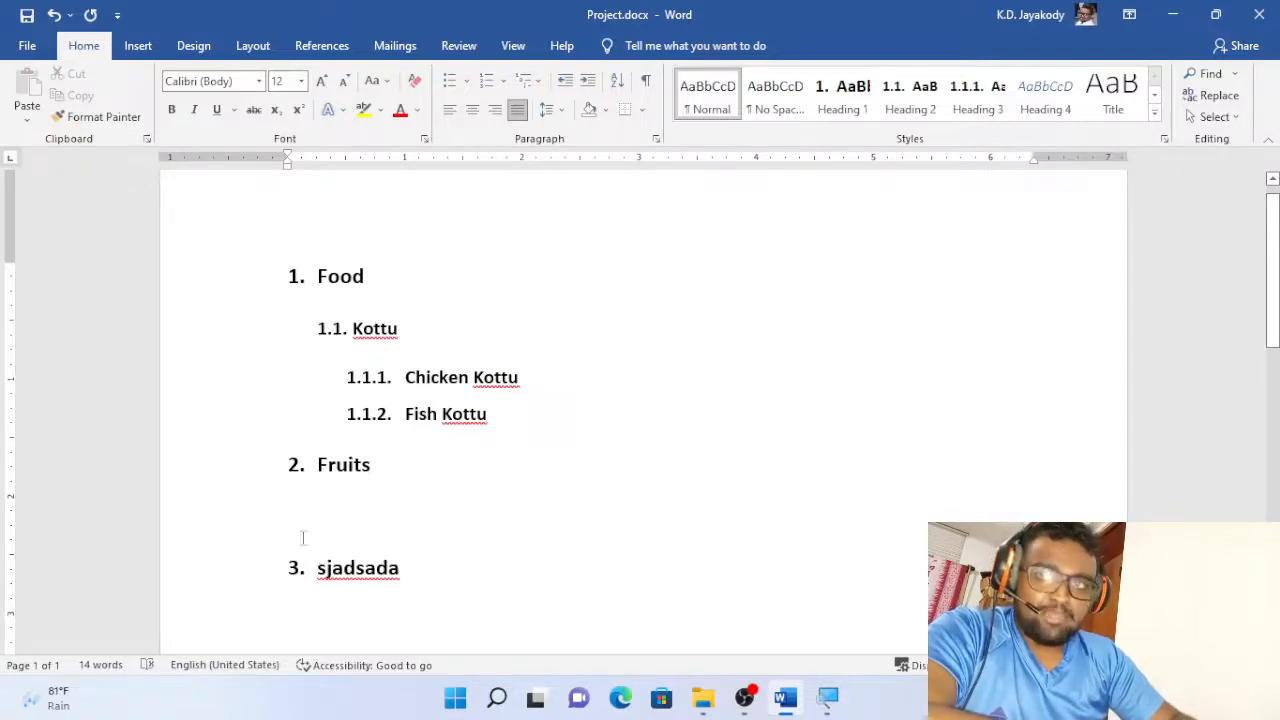
text(abcd)
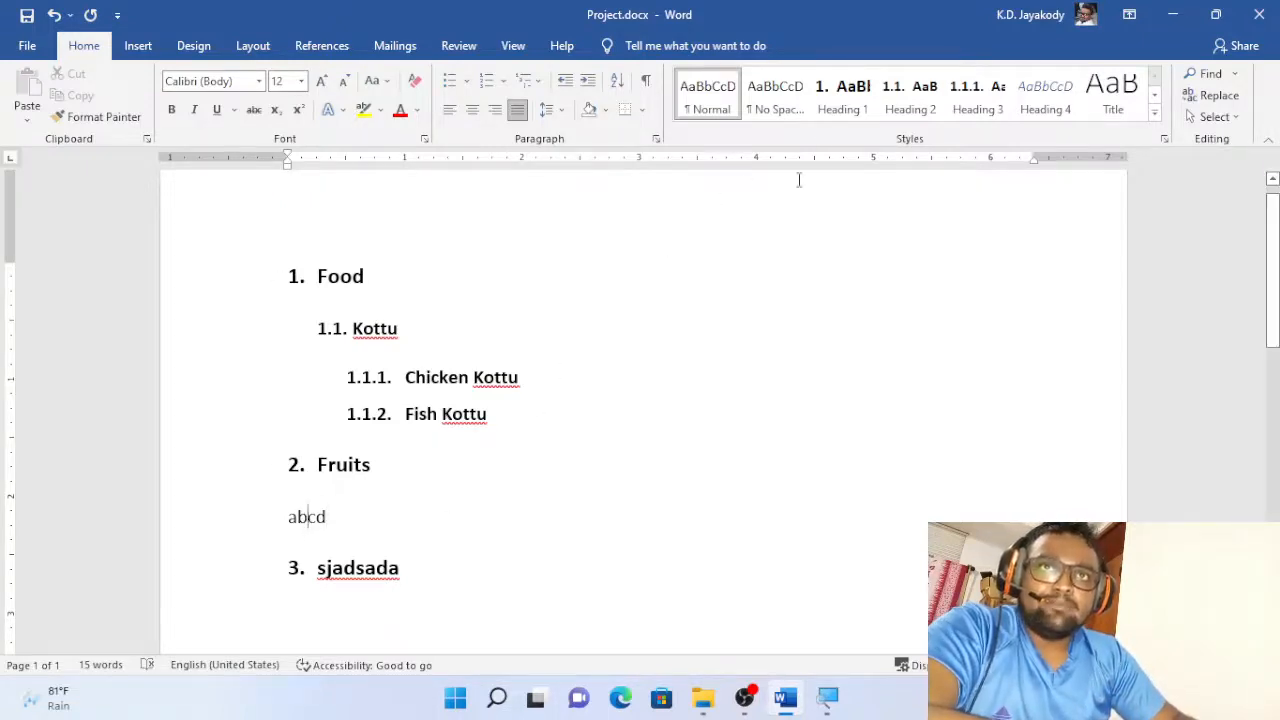
click(847, 104)
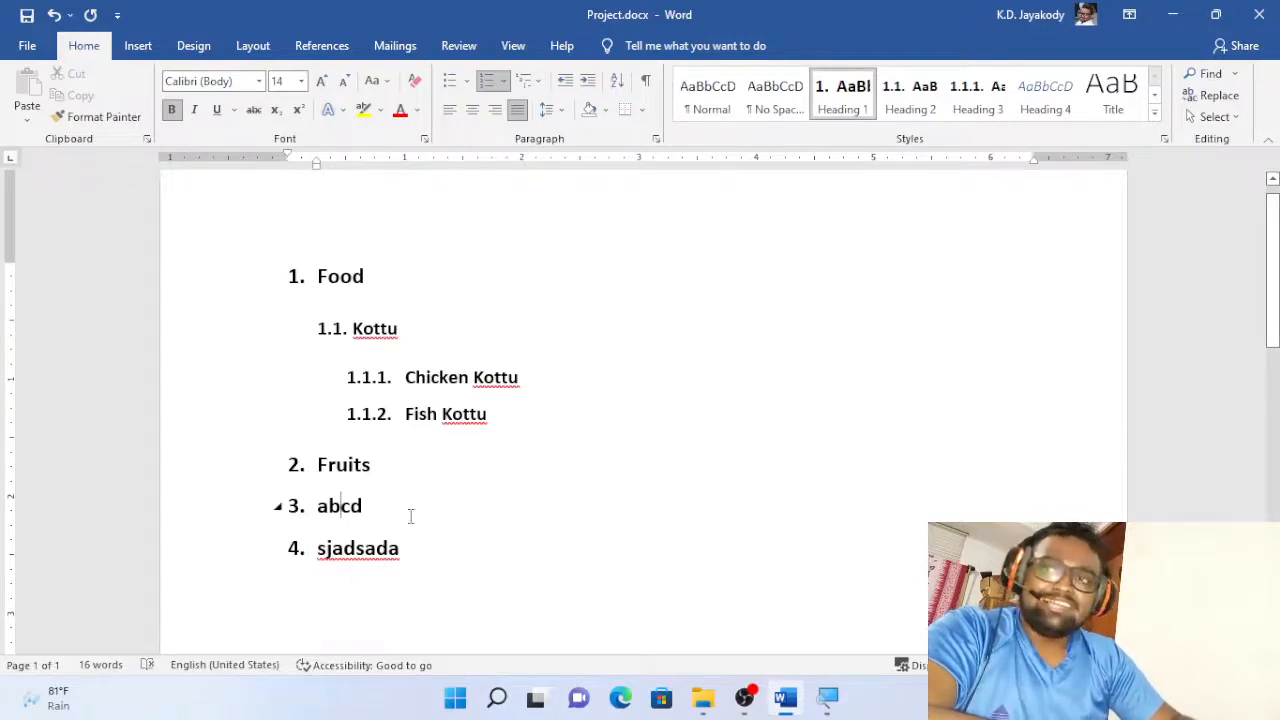
Start a new body-text line directly below the Fruits heading.
click(430, 460)
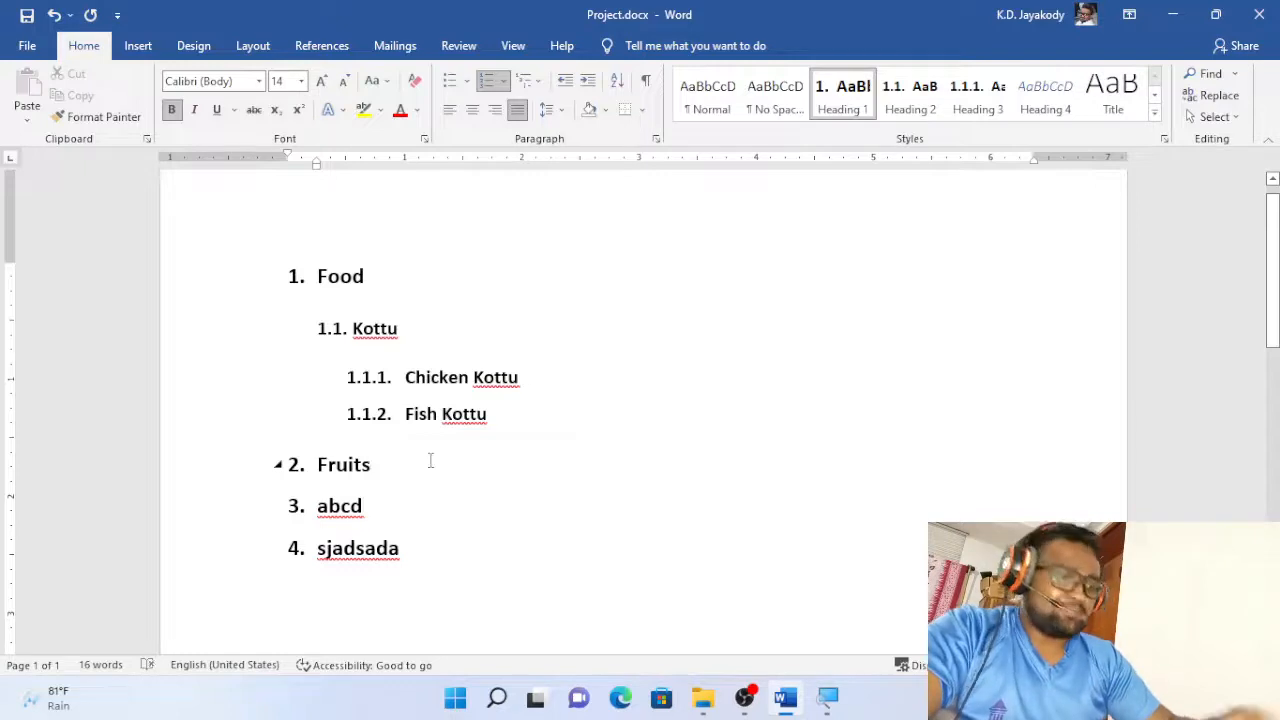
key(Return)
text(sdasds)
key(BackSpace)
key(BackSpace)
key(Delete)
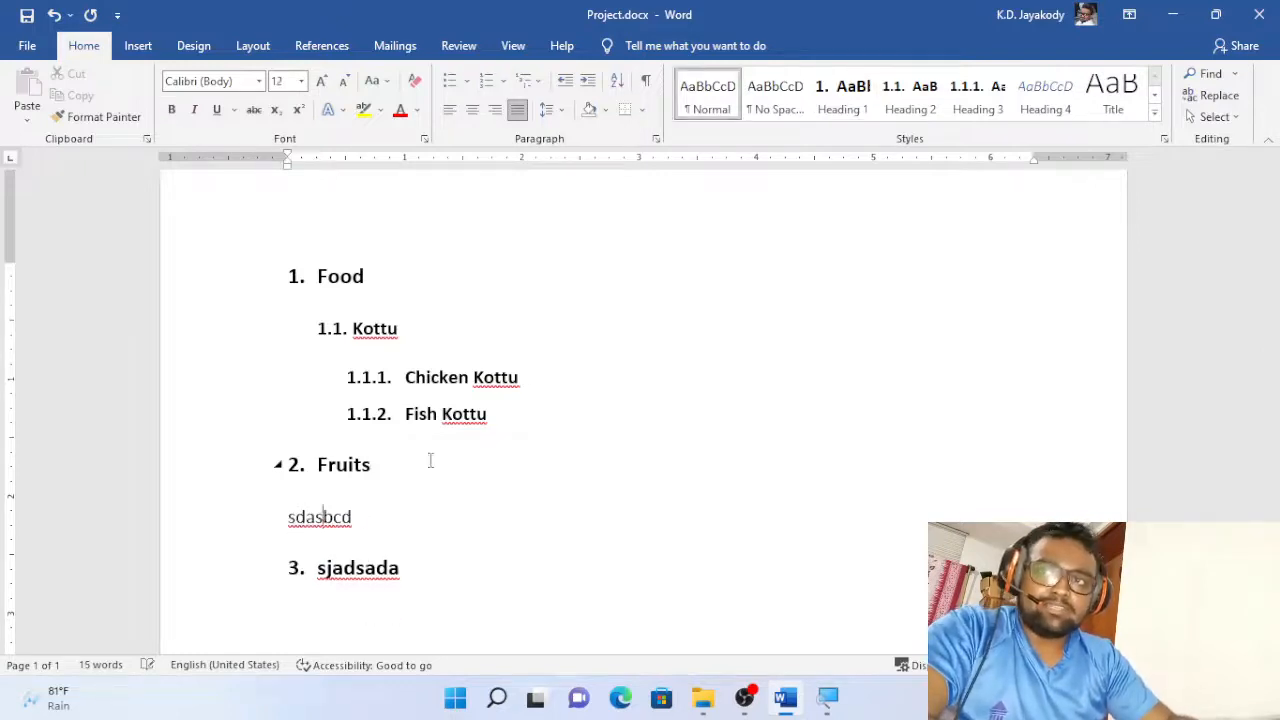
key(ctrl+z)
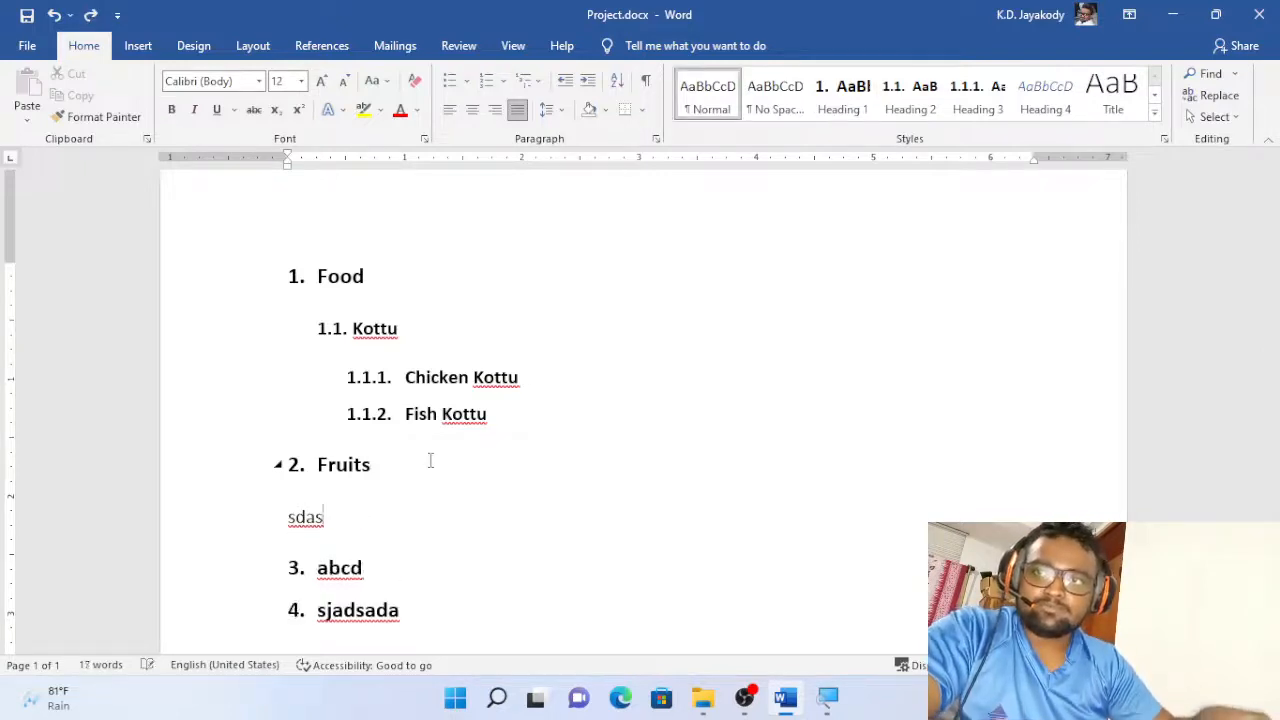
key(BackSpace)
key(BackSpace)
key(BackSpace)
key(BackSpace)
Generate one paragraph of sample text under the Fruits heading with =rand(1).
text(=rand(1))
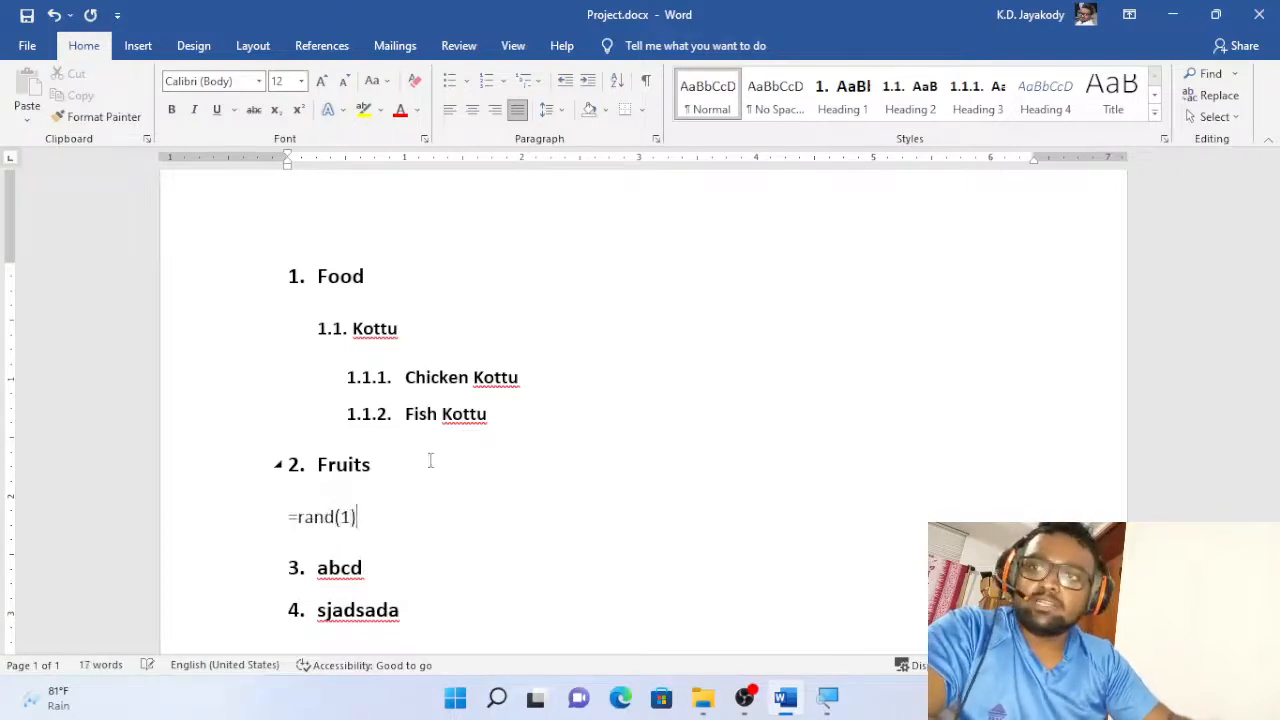
key(Return)
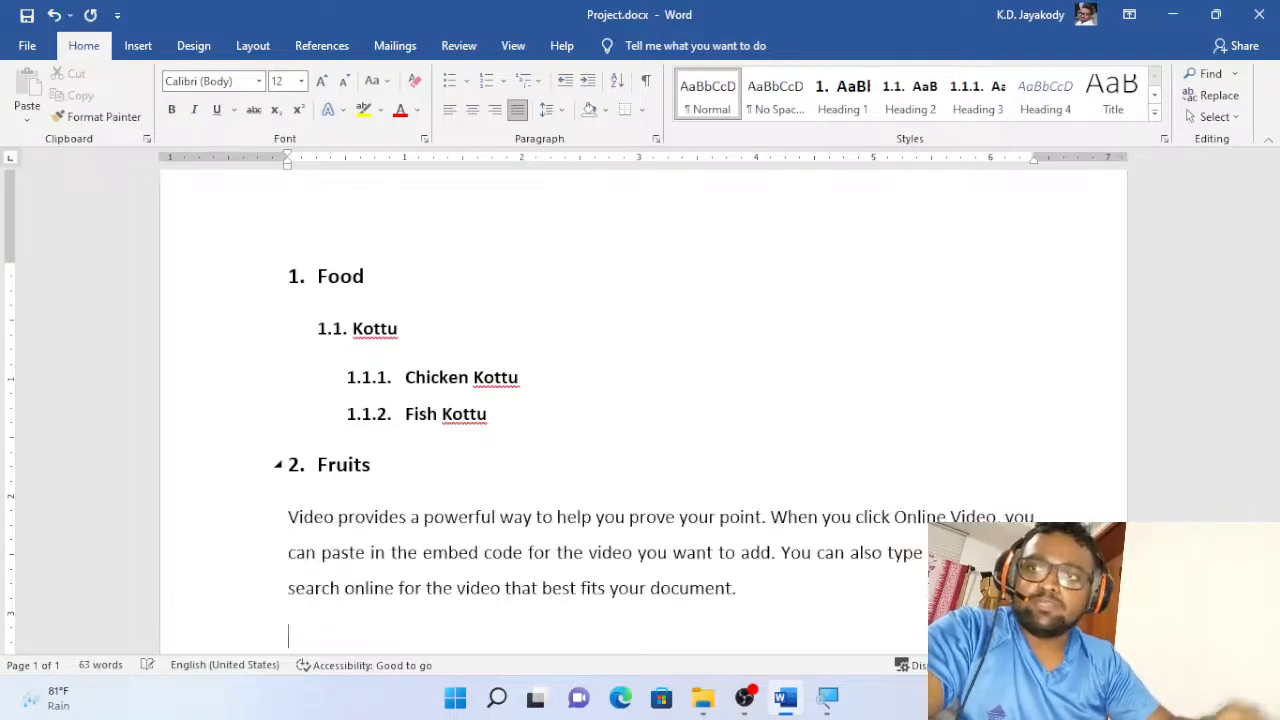
scroll(430, 460, down, 3)
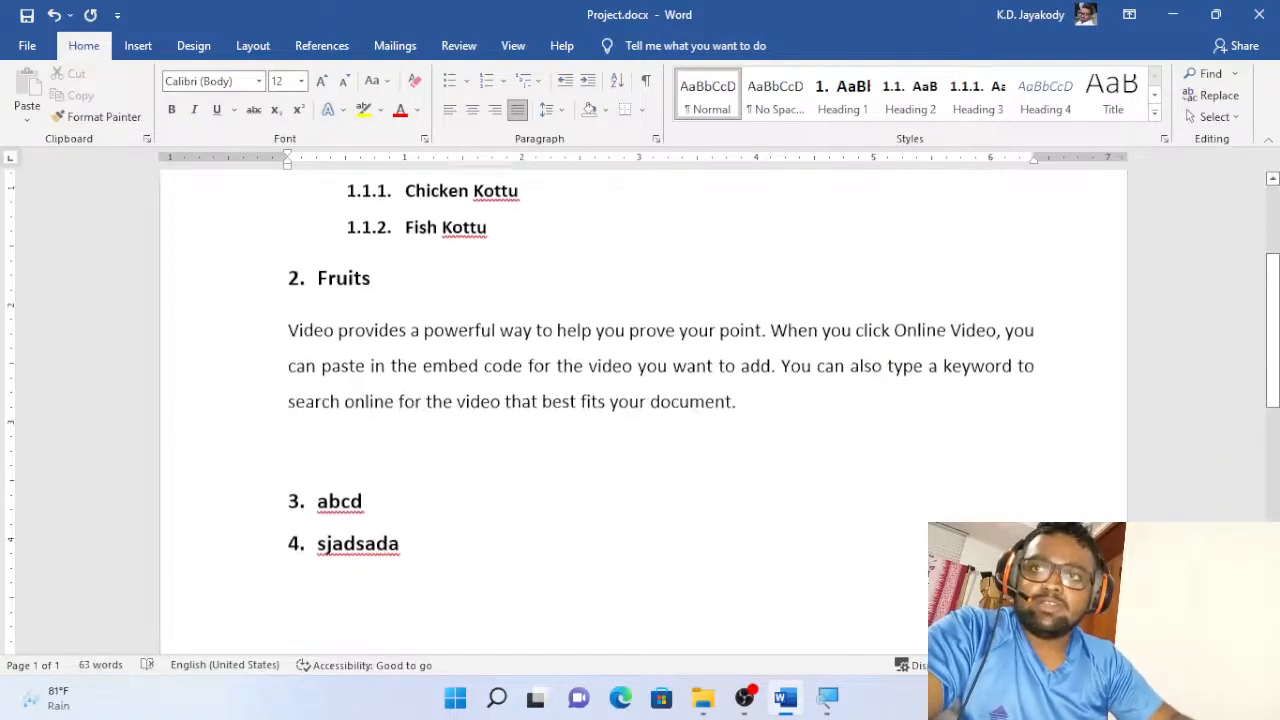
Compare the style applied to the sample paragraph with the style of the Fruits heading.
click(410, 325)
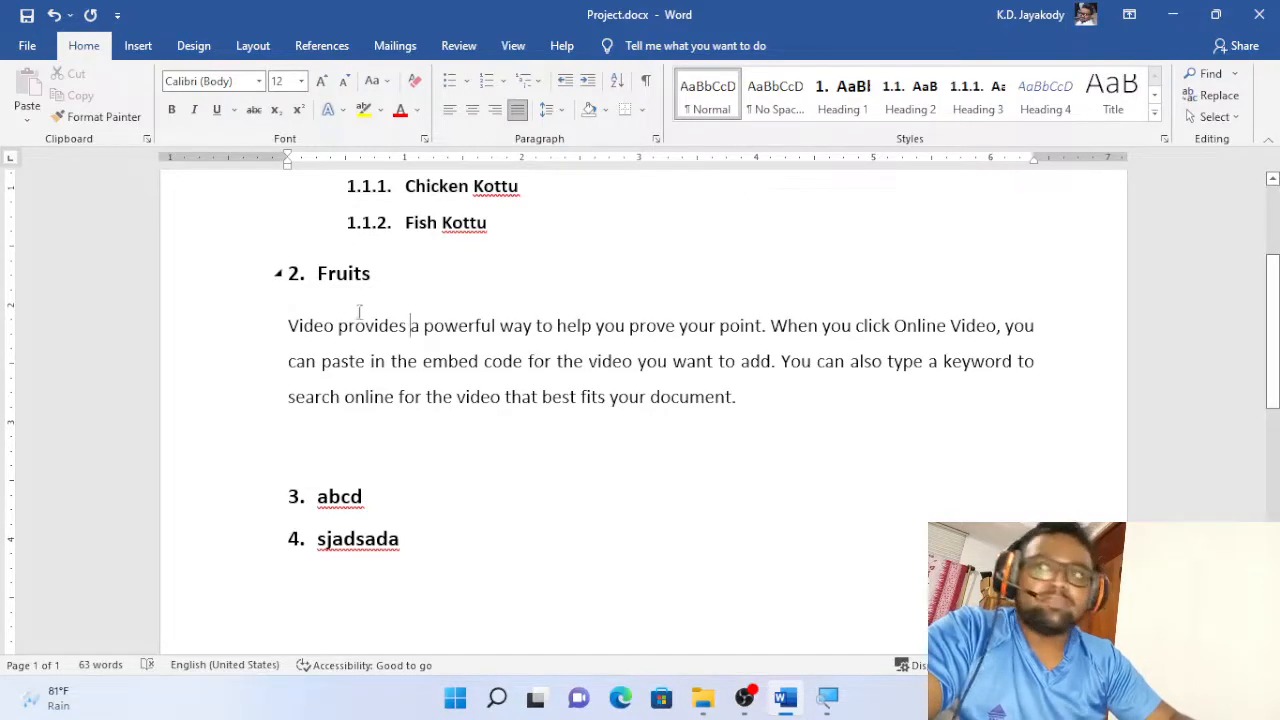
click(357, 273)
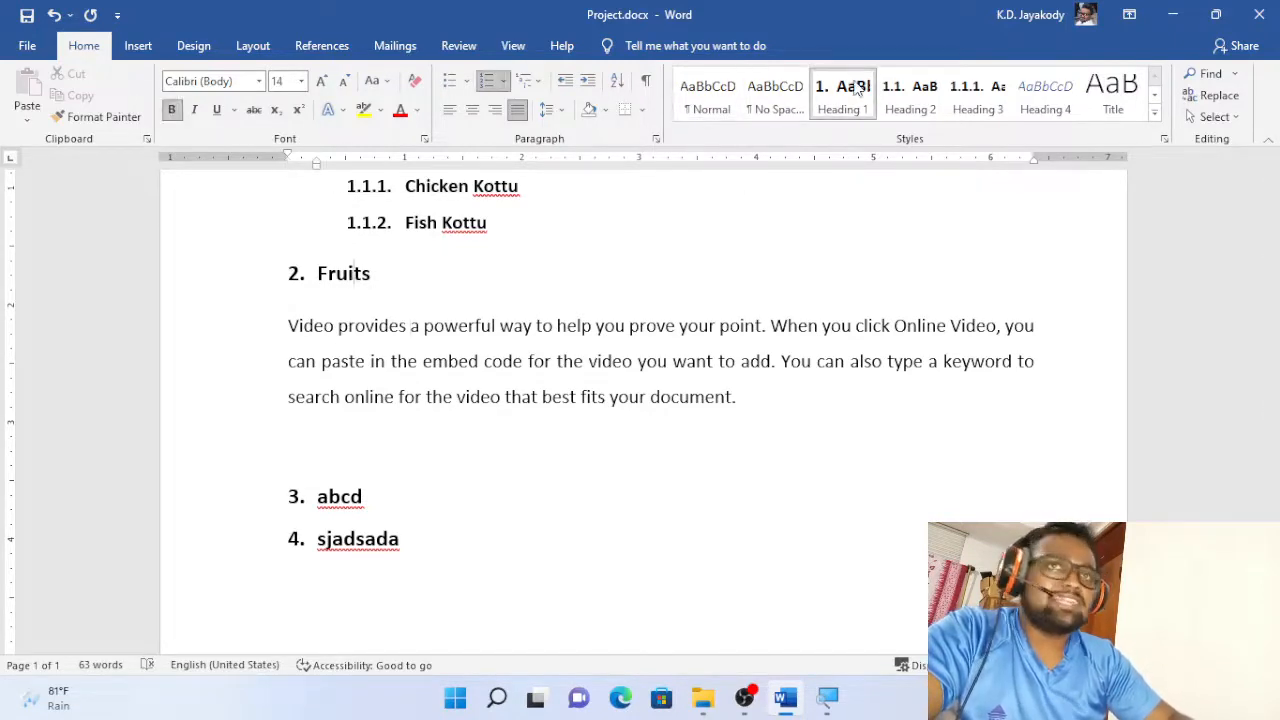
scroll(780, 286, up, 3)
scroll(782, 286, down, 1)
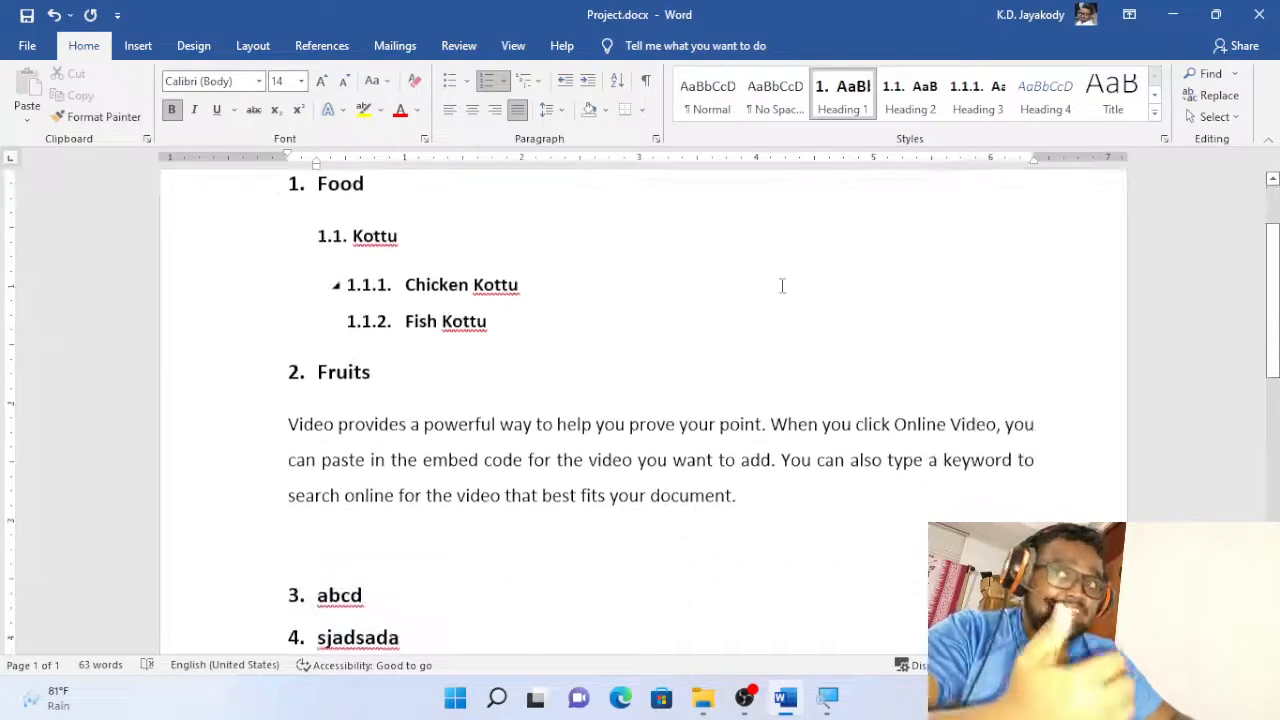
Start a new body-text line directly below the abcd heading.
scroll(780, 284, down, 1)
click(385, 520)
key(Return)
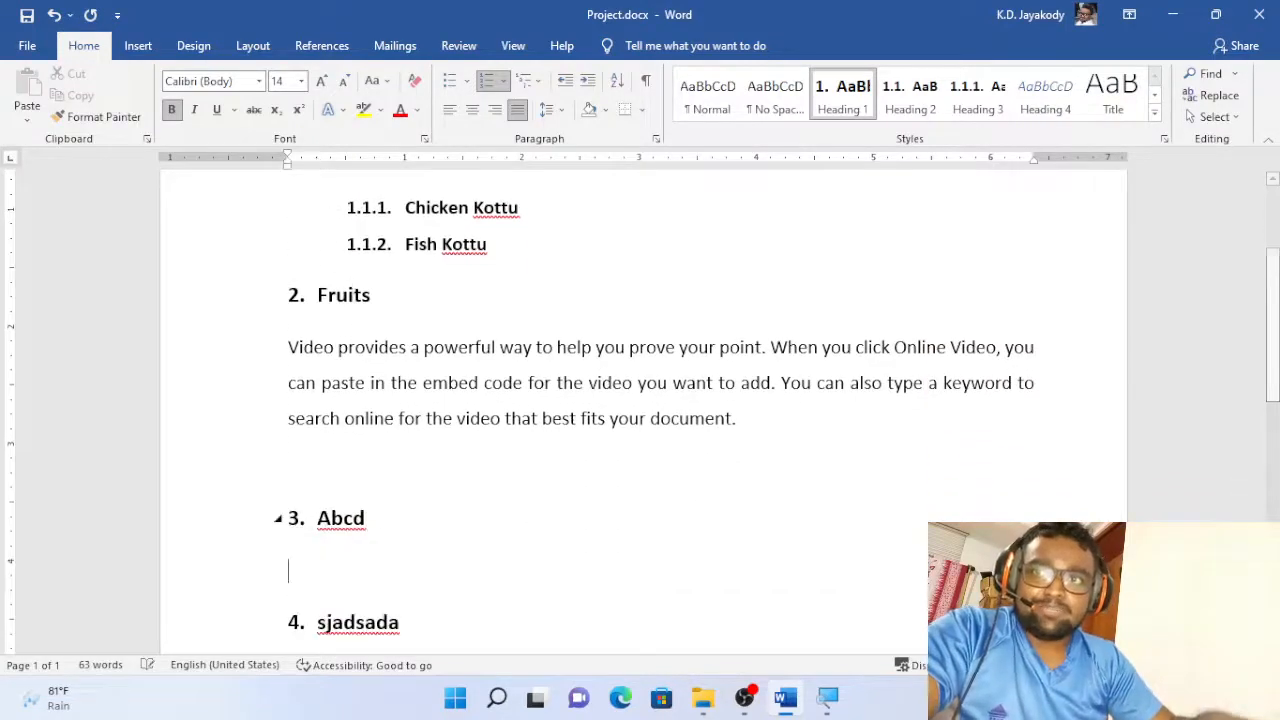
text(sadd)
key(BackSpace)
key(BackSpace)
key(BackSpace)
key(BackSpace)
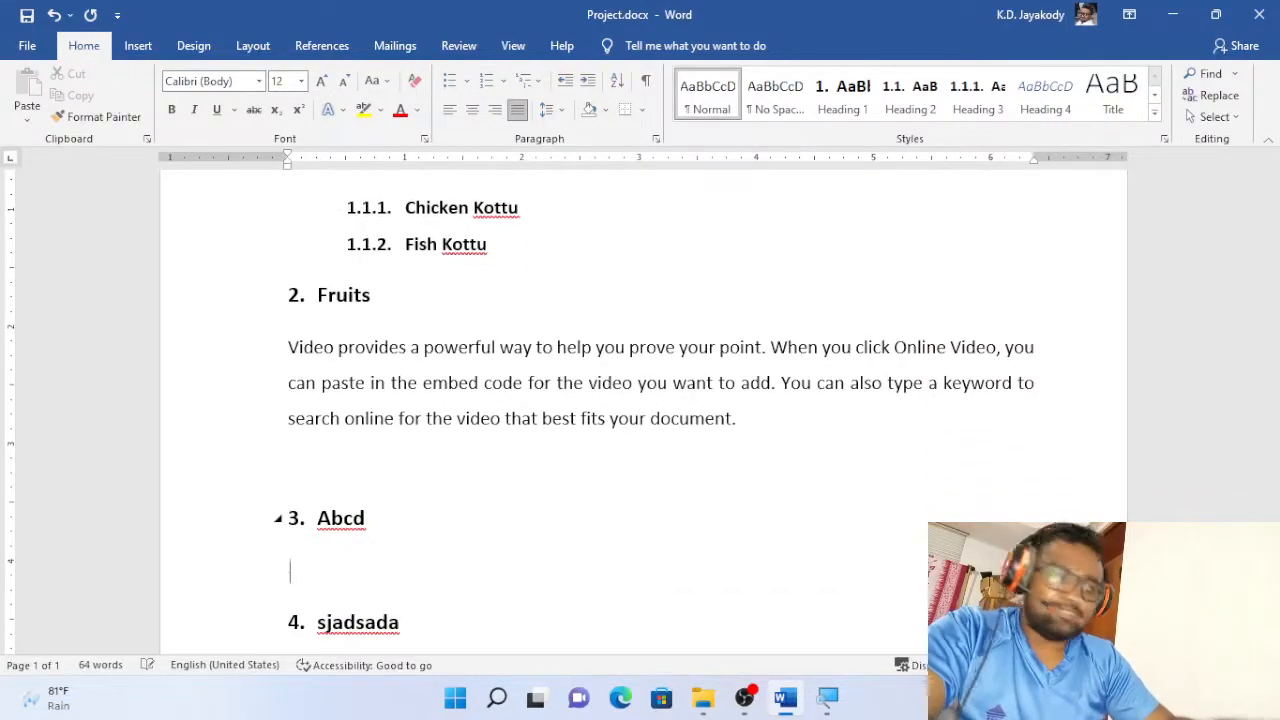
Generate two paragraphs of sample text under the Abcd heading with =rand(2).
text(=rand()
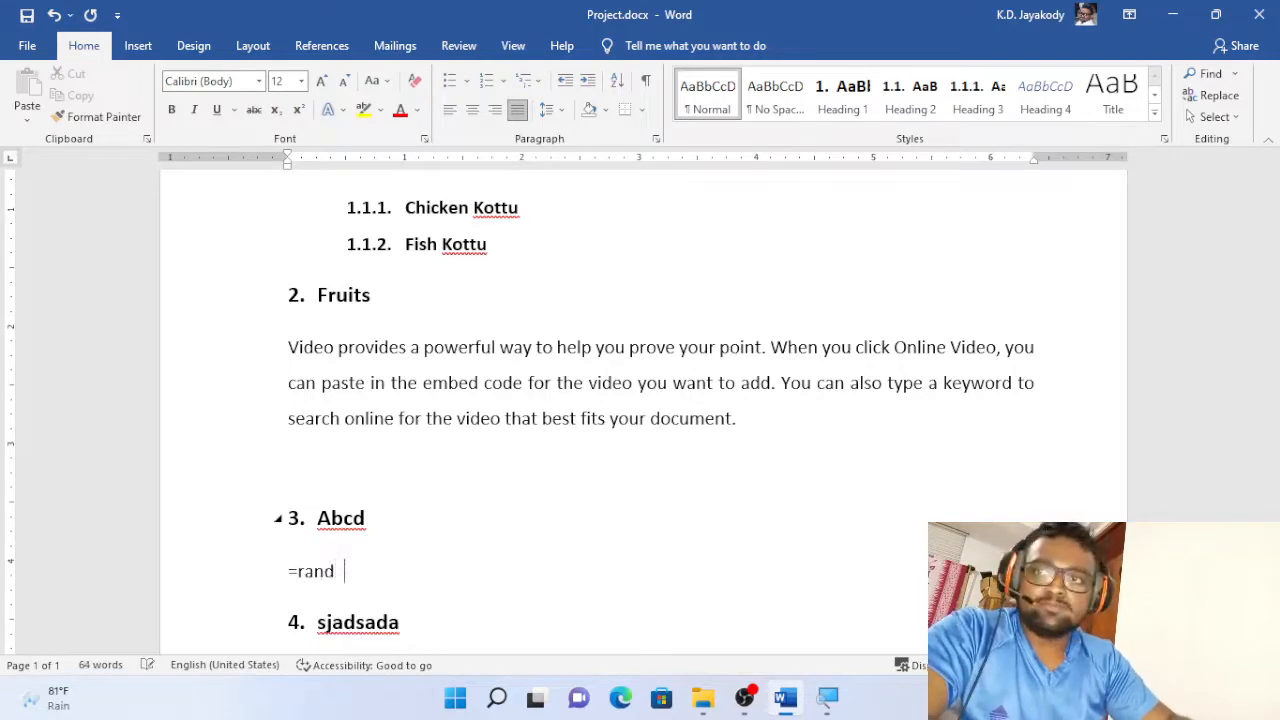
text(20)
key(BackSpace)
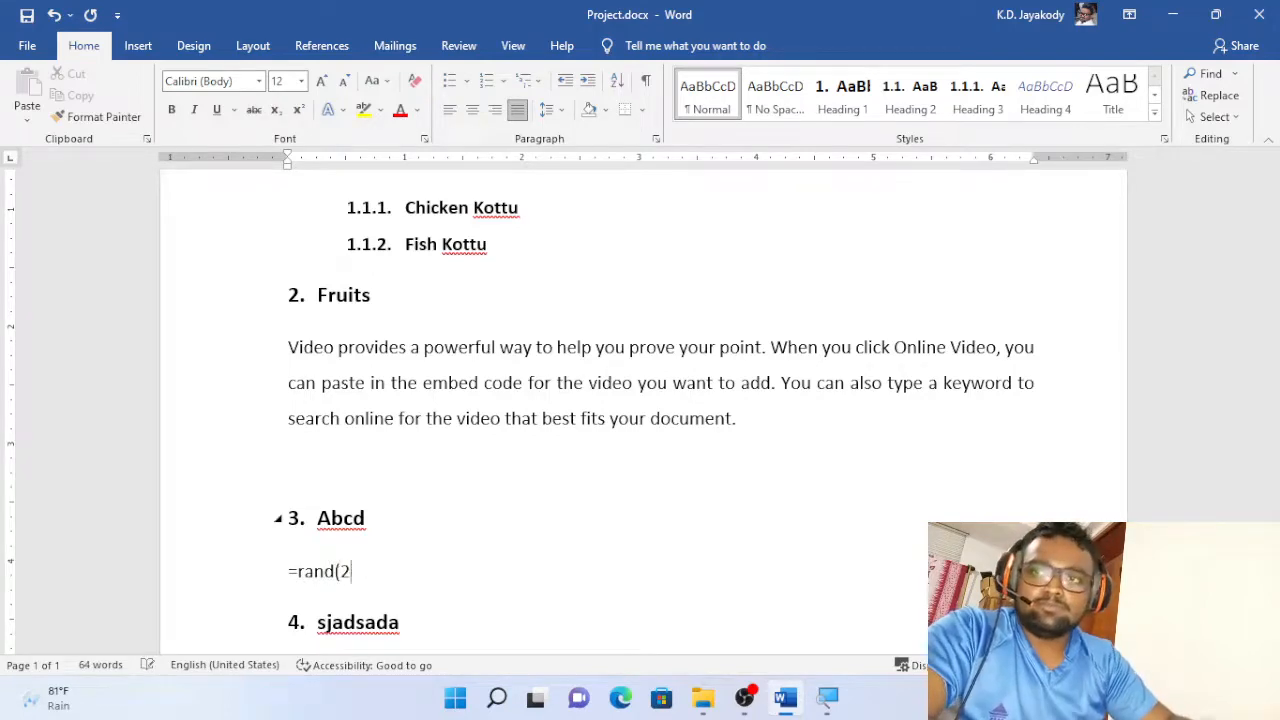
text())
key(Return)
scroll(346, 527, up, 2)
scroll(346, 527, down, 1)
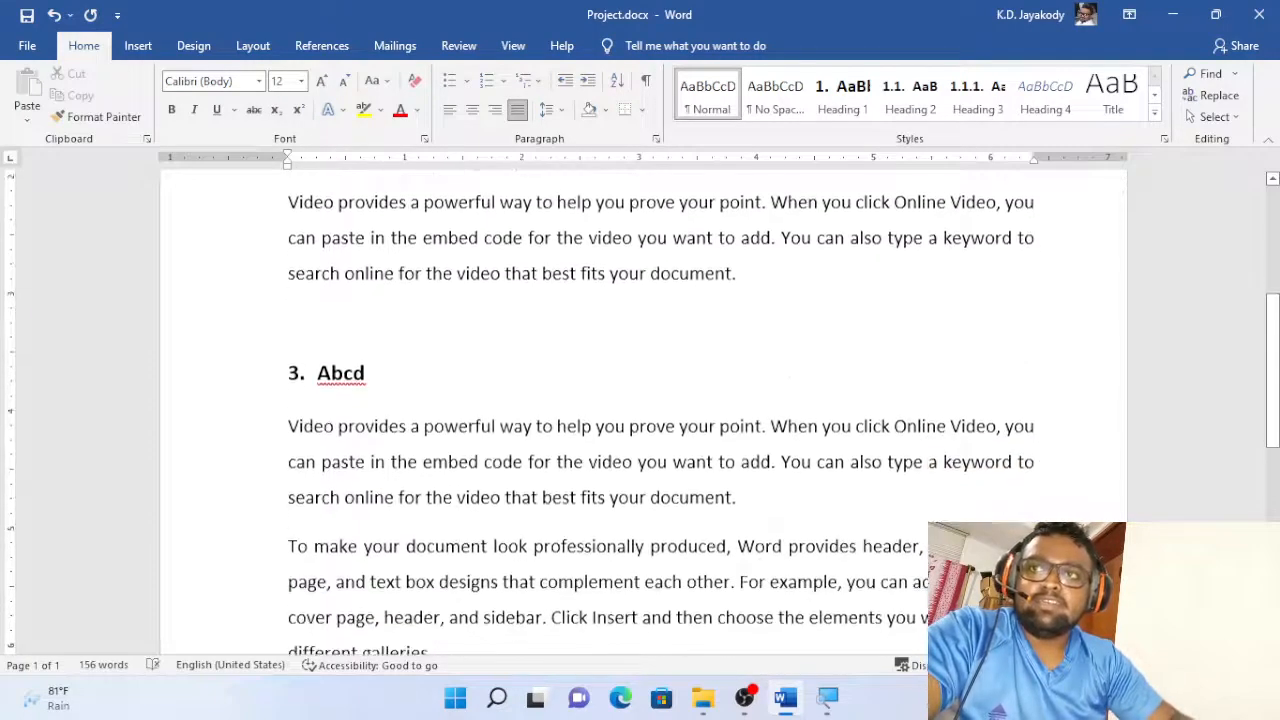
Delete the empty paragraphs above the sjadsada and Abcd headings.
scroll(360, 528, down, 1)
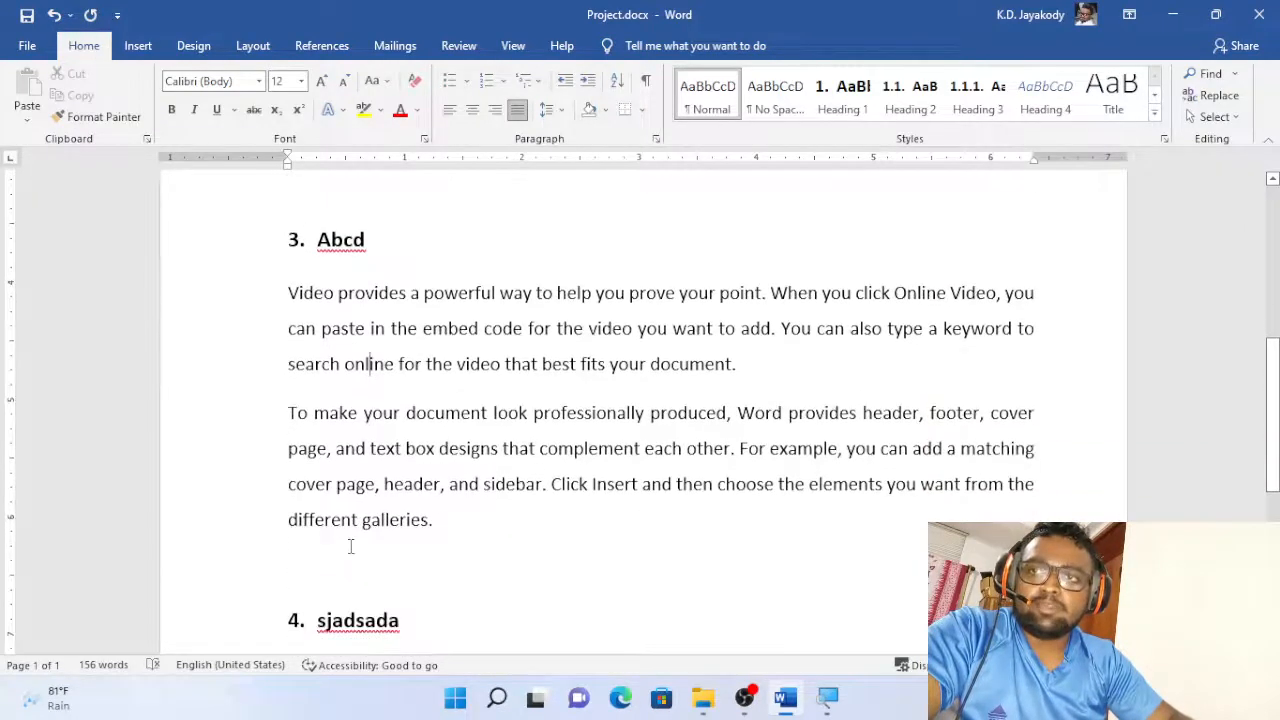
click(350, 546)
key(BackSpace)
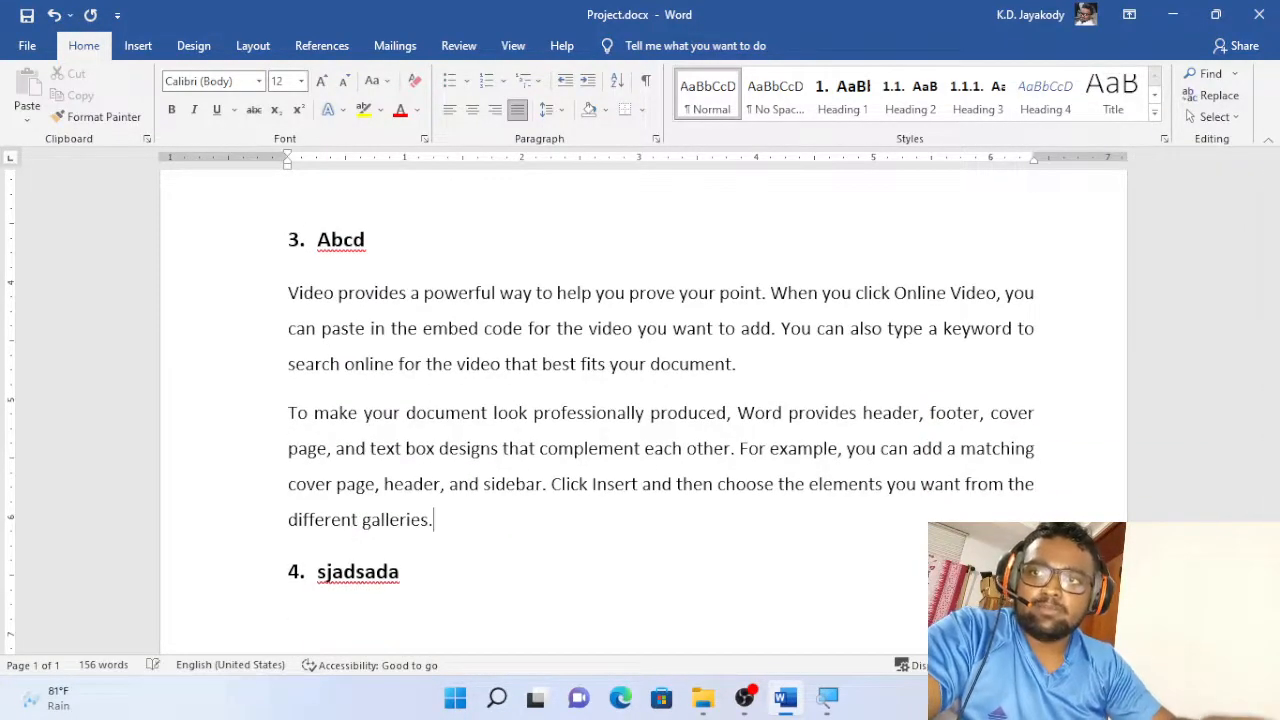
scroll(315, 397, up, 2)
click(371, 305)
key(BackSpace)
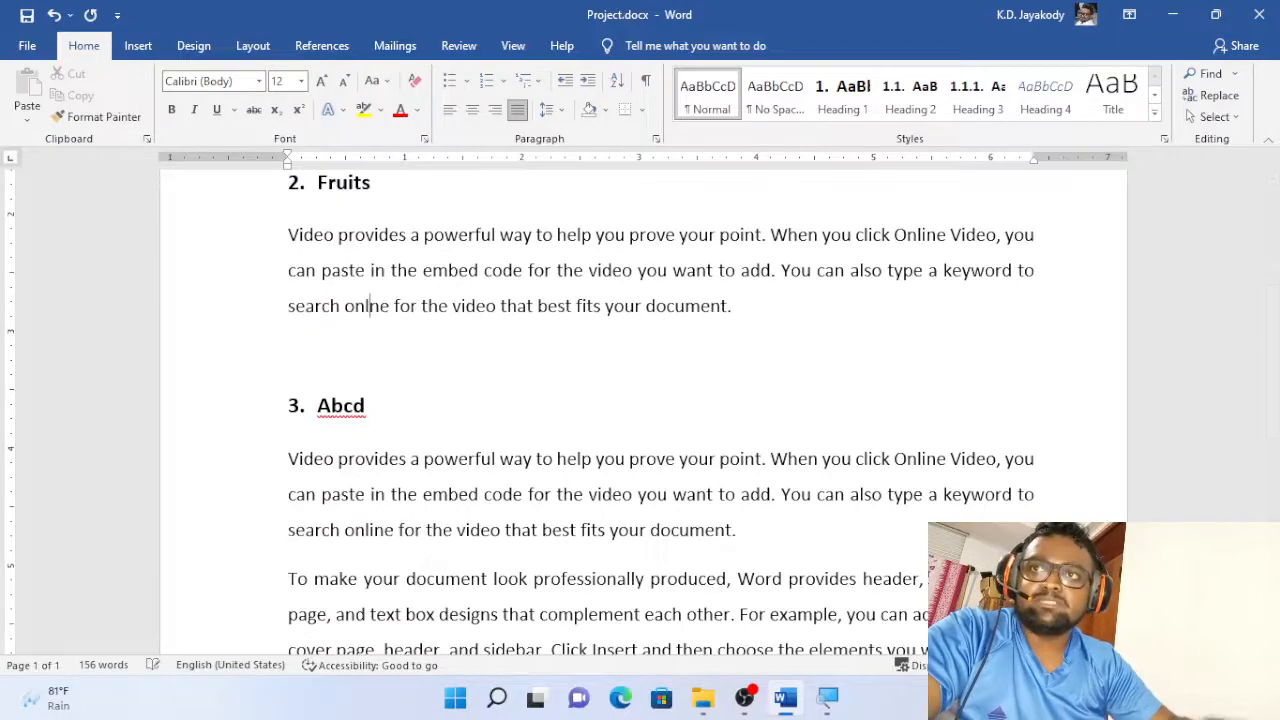
text(z)
click(377, 338)
key(BackSpace)
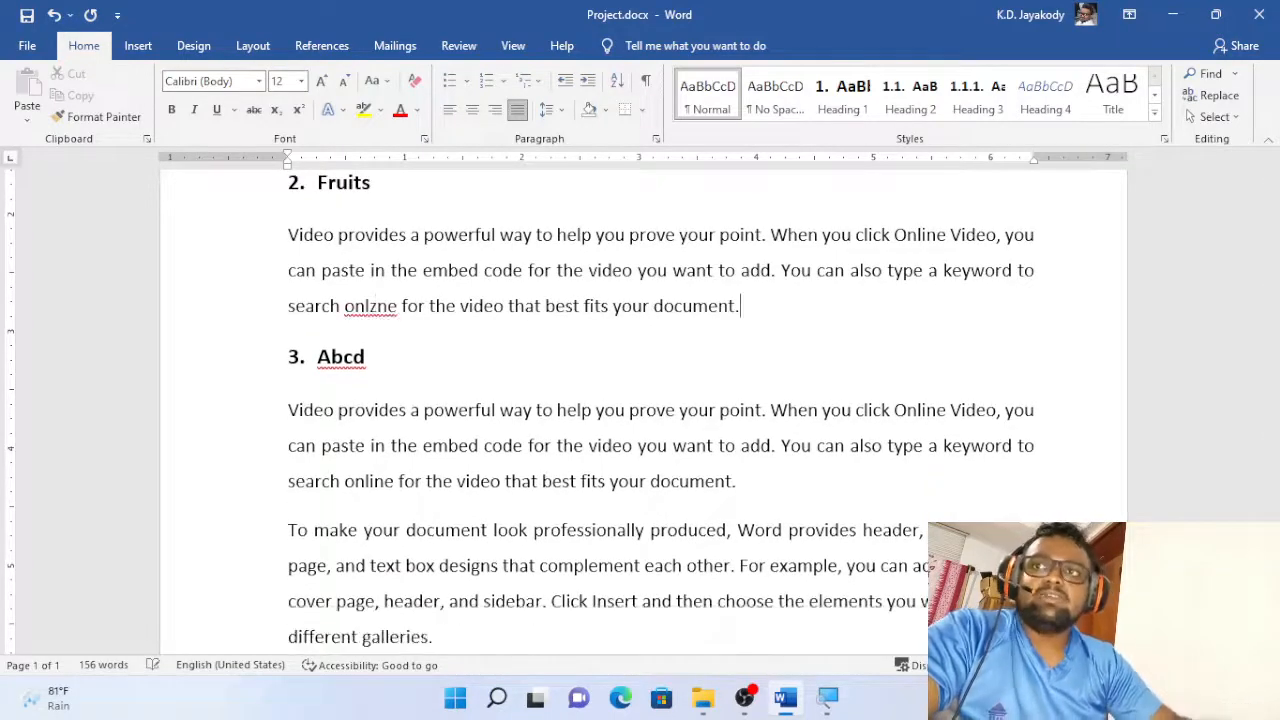
Review the heading numbering and styles across the document, checking the Fruits and Fish Kottu headings.
scroll(600, 320, up, 2)
scroll(480, 300, down, 2)
scroll(480, 300, up, 1)
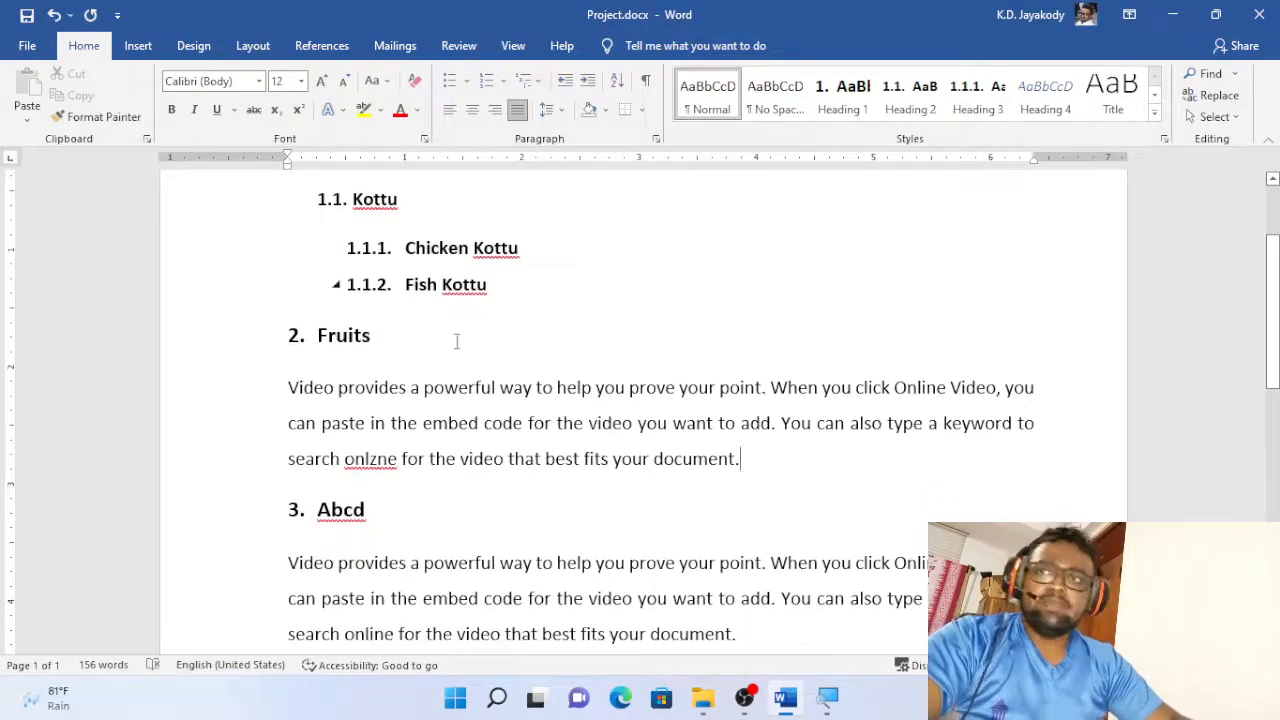
click(353, 347)
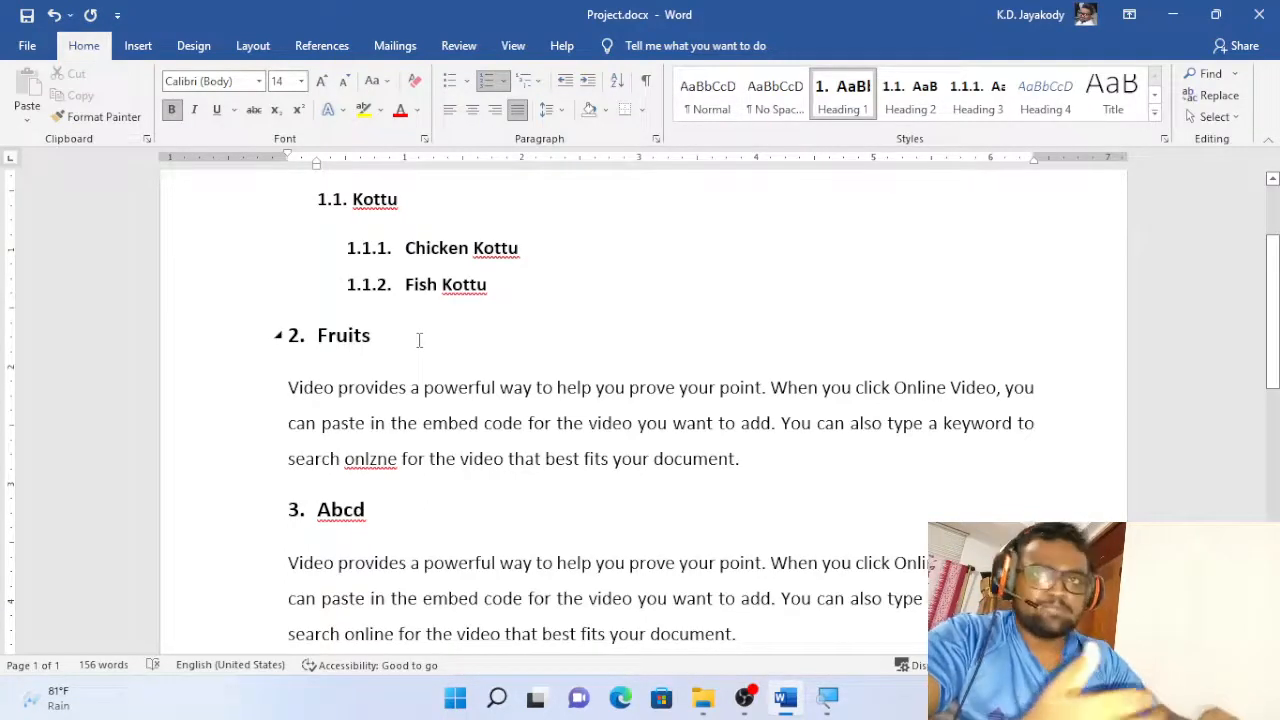
scroll(419, 340, up, 2)
scroll(419, 340, down, 2)
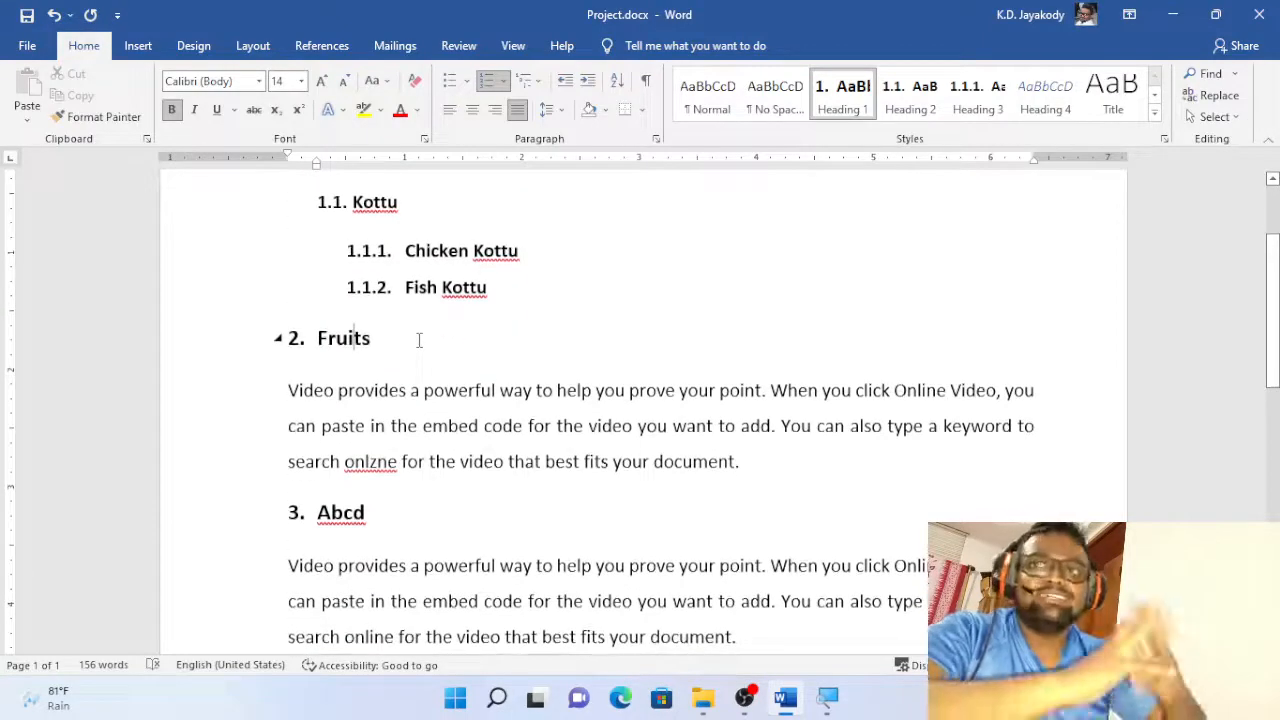
scroll(534, 354, up, 2)
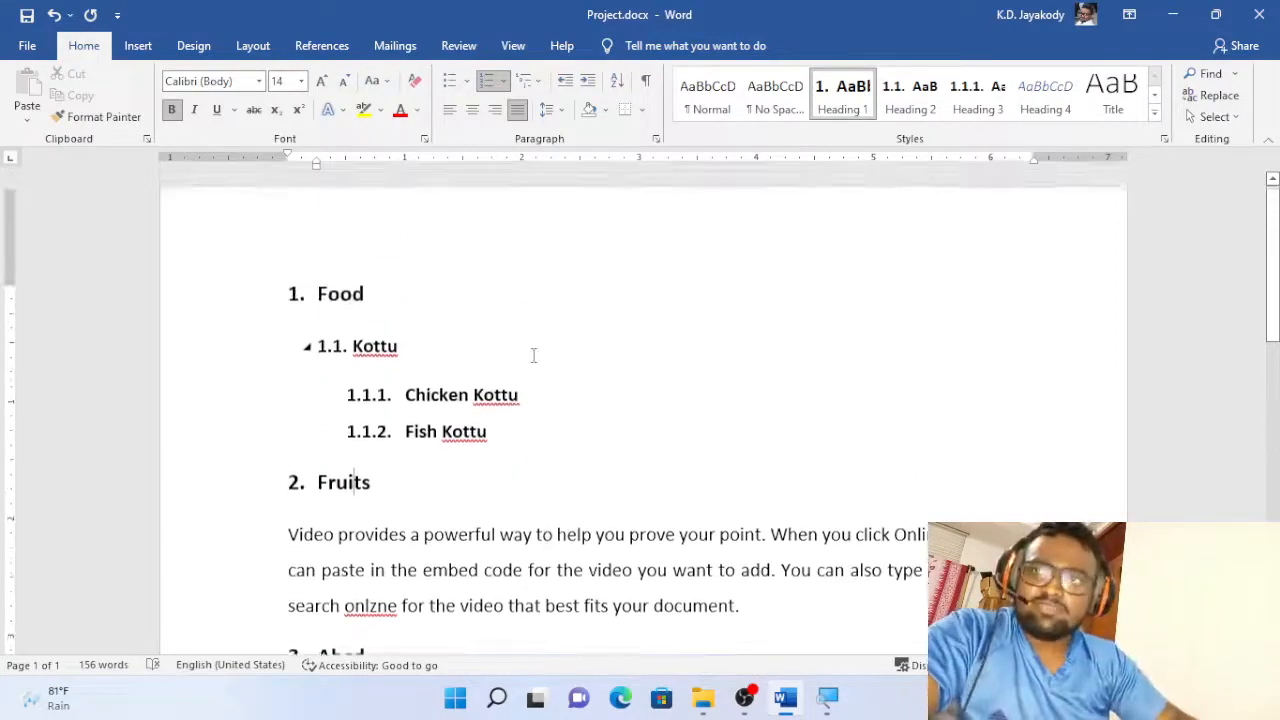
click(500, 427)
scroll(474, 491, down, 2)
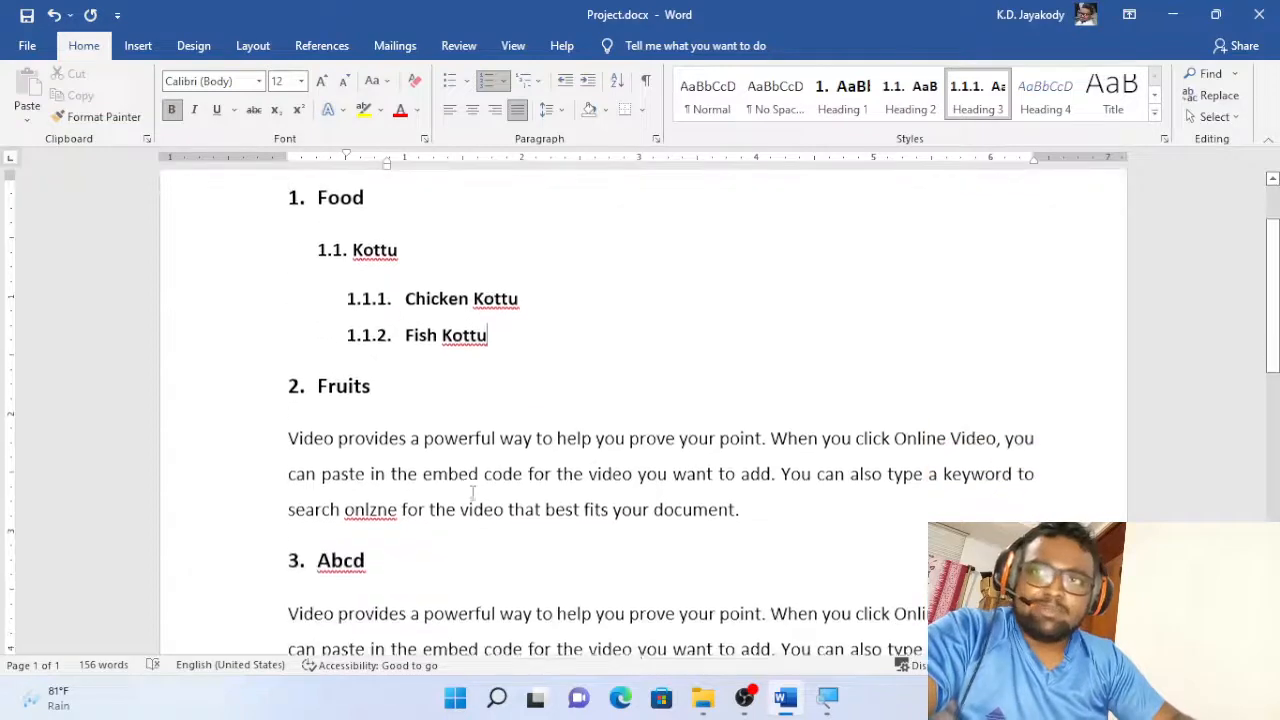
Delete the entire document content and reset the remaining empty paragraph to the Normal style.
key(ctrl+a)
key(BackSpace)
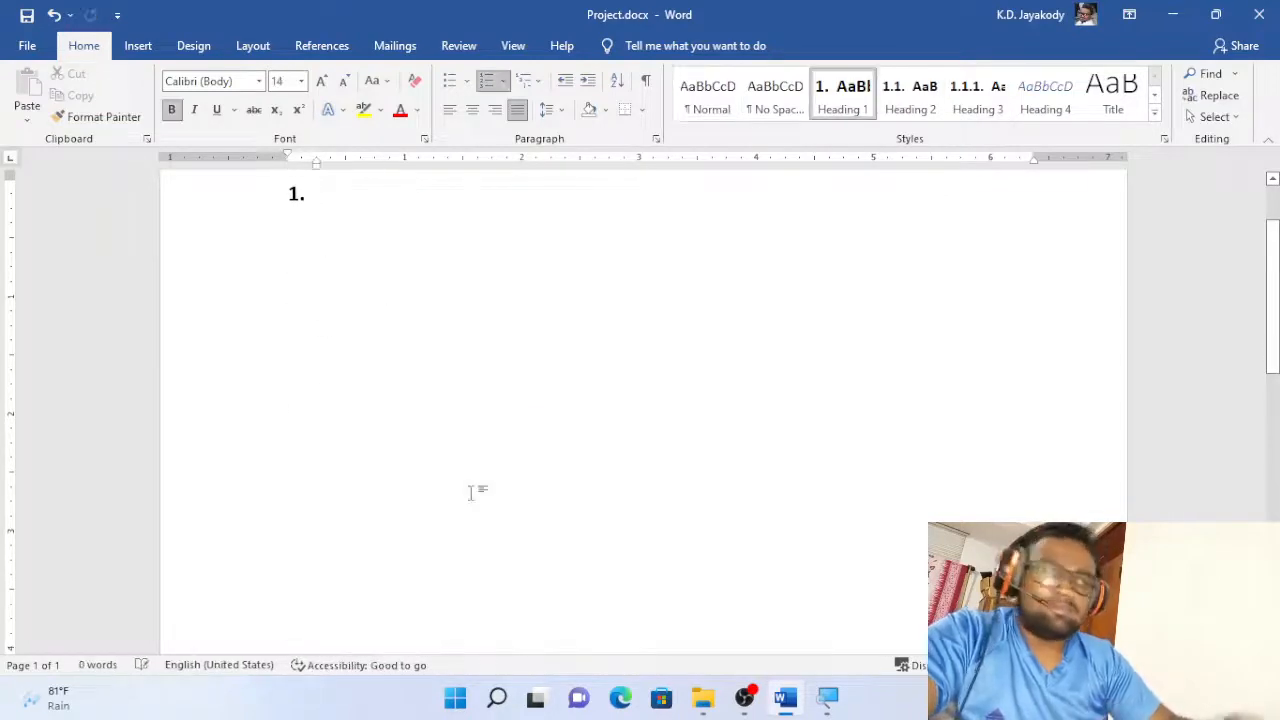
key(BackSpace)
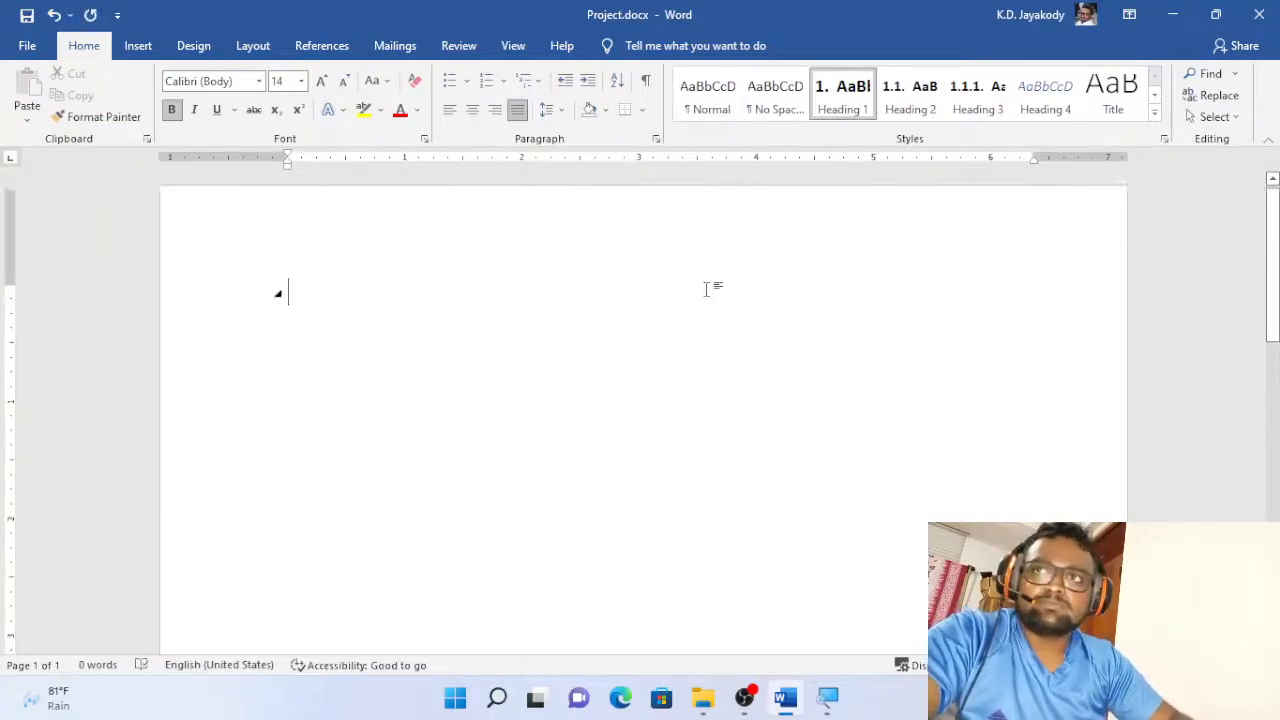
scroll(705, 288, up, 1)
key(ctrl+shift+n)
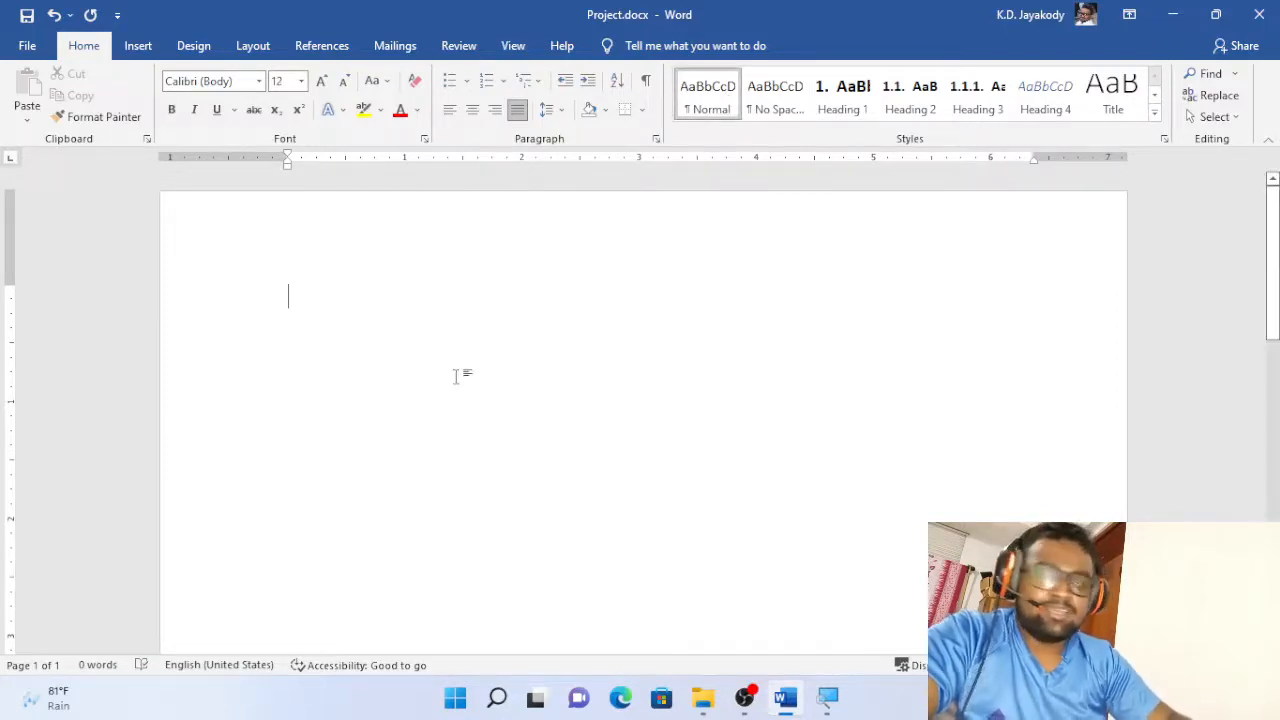
Enter four separate lines of text: Sdad, Sdad, Sdad and sdasds.
text(sdad)
key(Return)
text(sdad)
key(Return)
text(sdad)
key(Return)
text(sd)
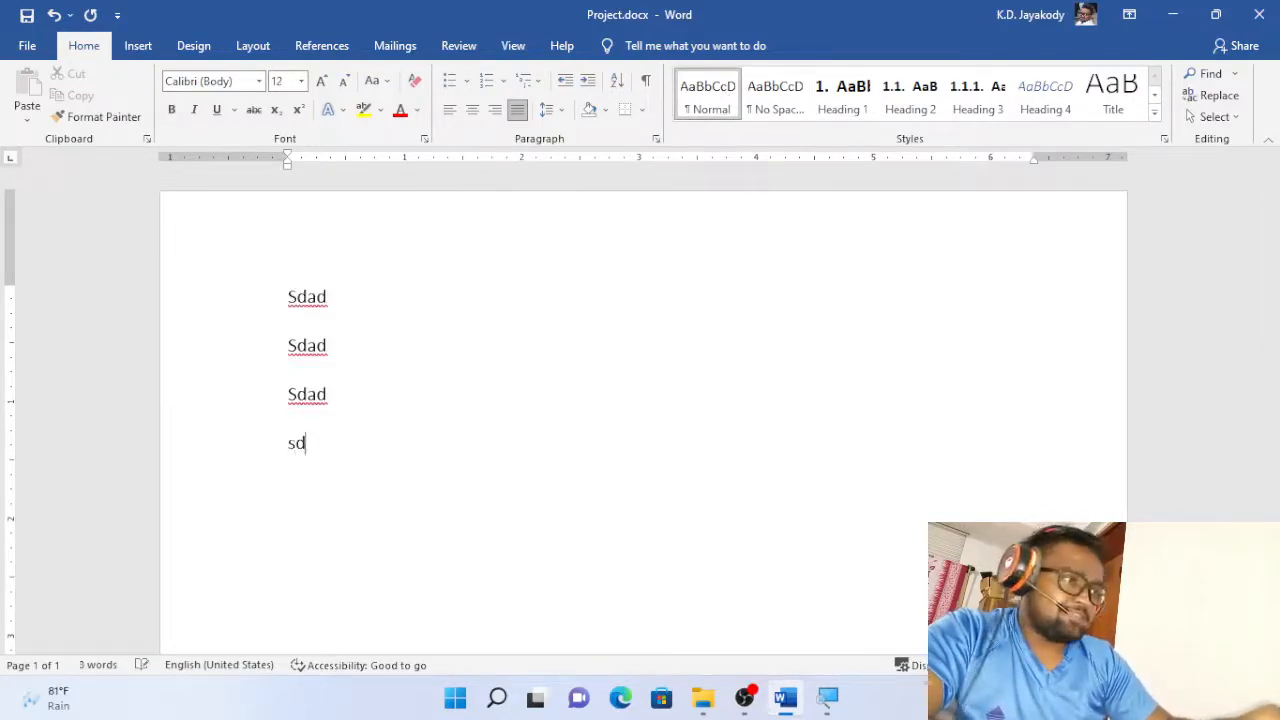
text(asds)
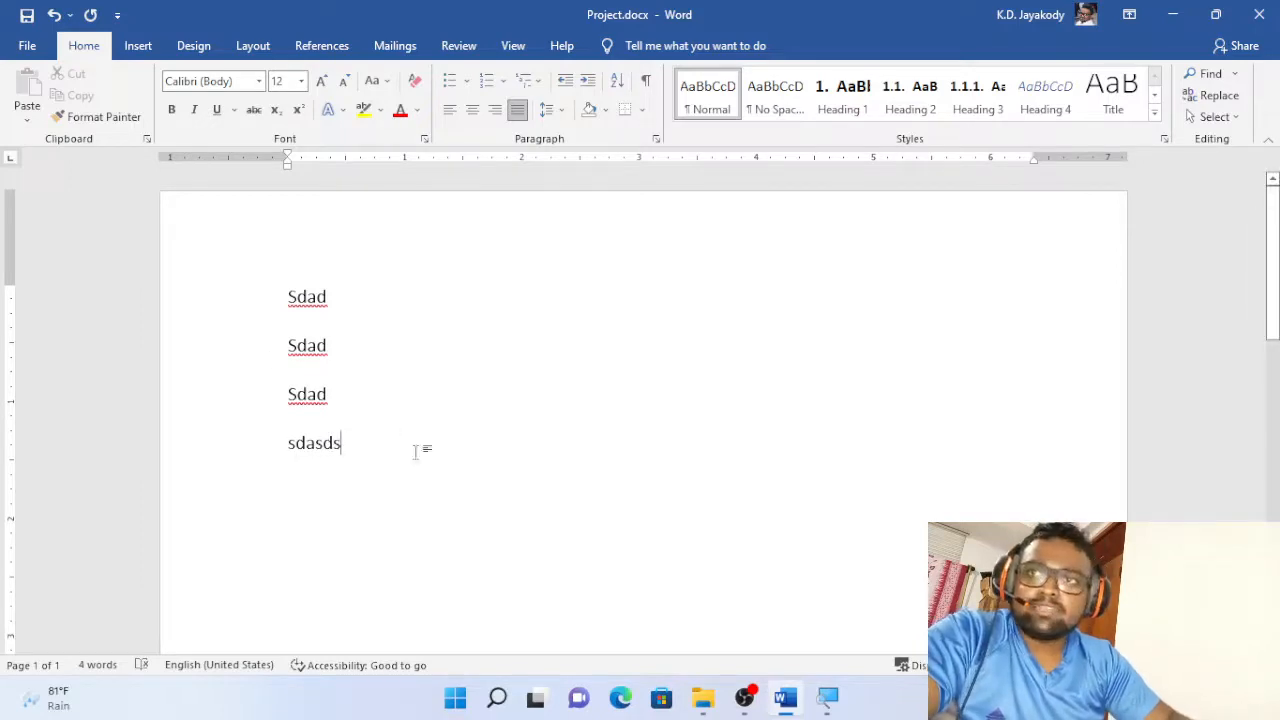
Apply the 1., 1.1., 1.1.1. multilevel list format to all four lines.
drag(415, 452, 257, 288)
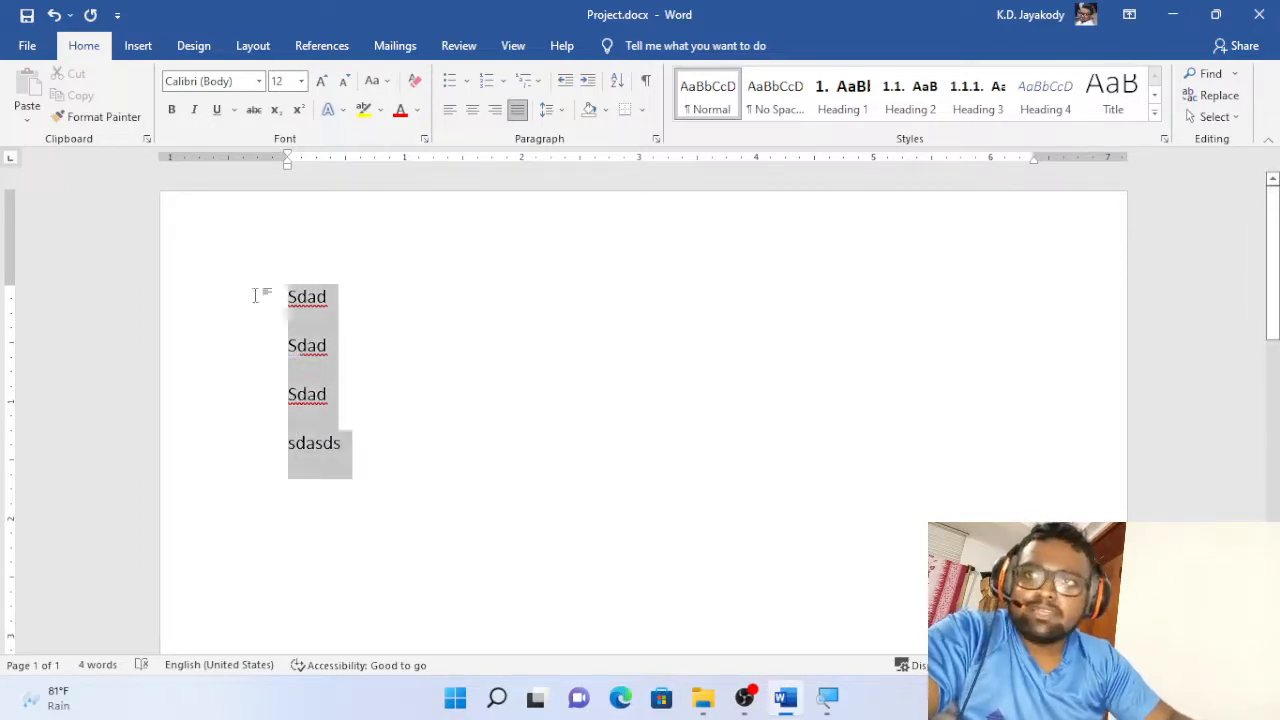
click(524, 80)
click(696, 262)
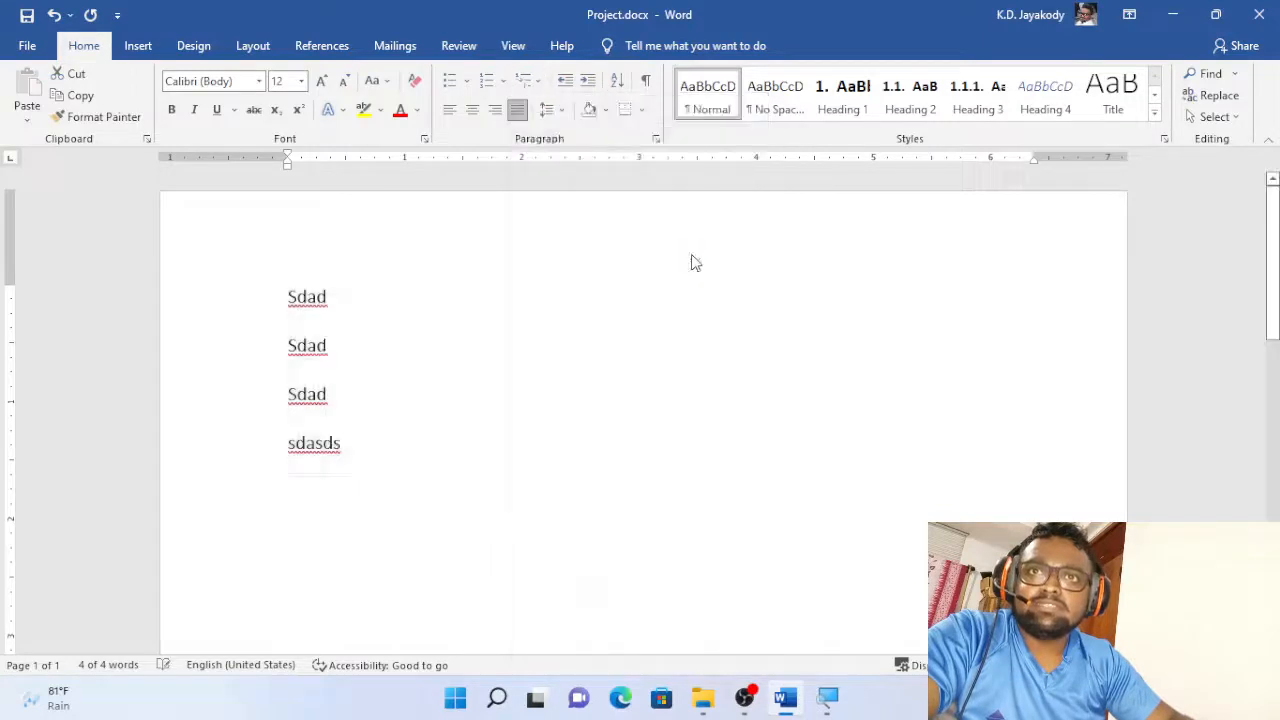
click(506, 431)
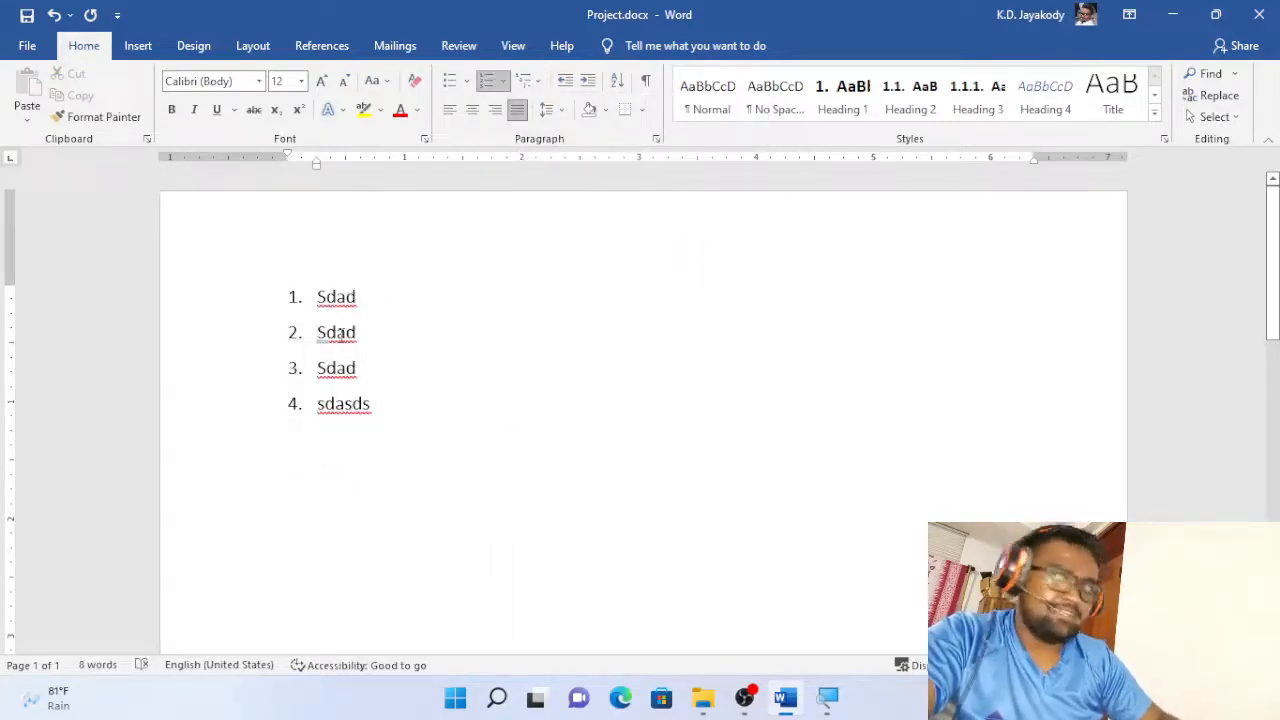
Demote the second Sdad line to level 1.1 and the third Sdad line to level 1.1.1.
click(340, 333)
key(Tab)
key(Down)
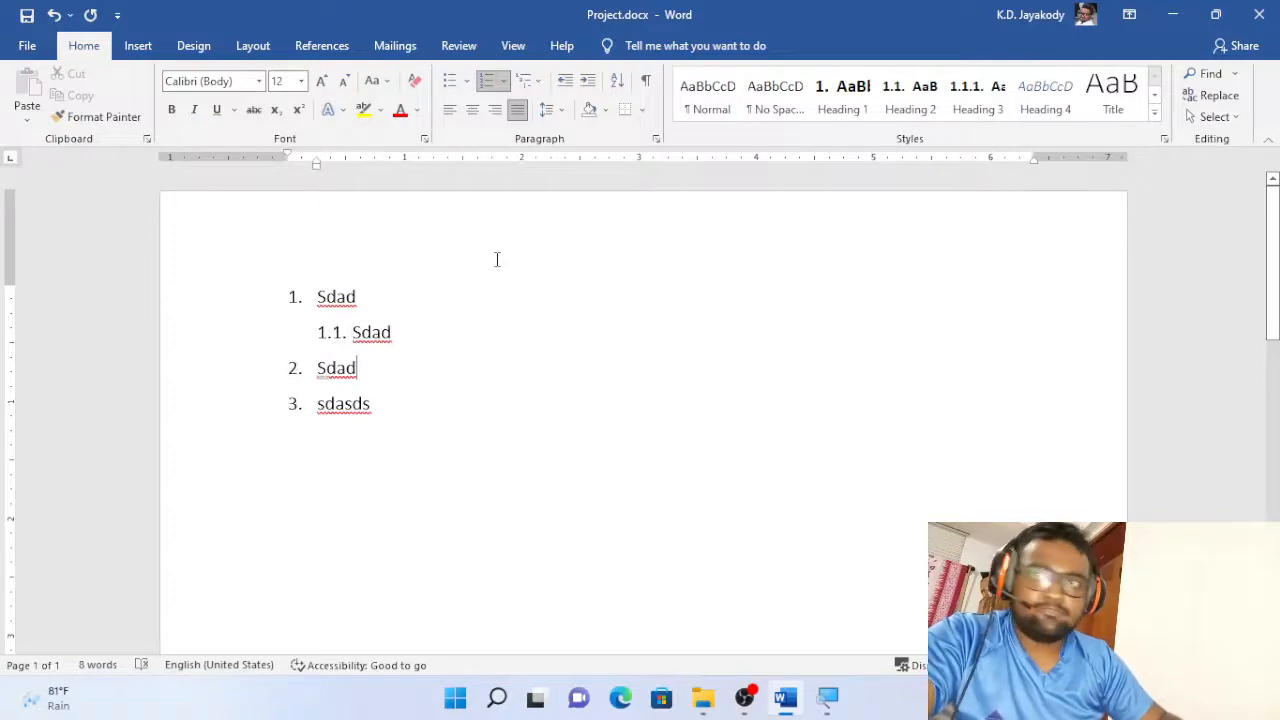
key(Tab)
key(Tab)
key(Down)
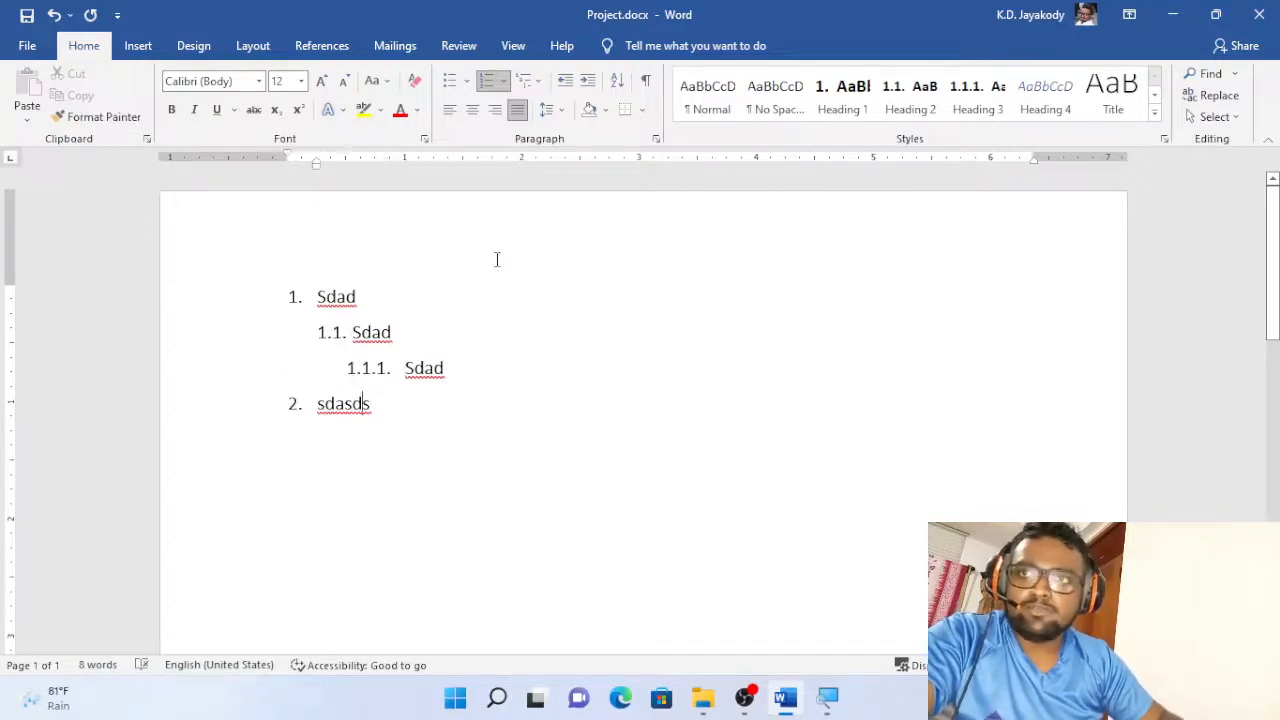
Demote the sdasds line to the fourth list level, 1.1.1.1.
key(Home)
key(Tab)
key(Tab)
key(Tab)
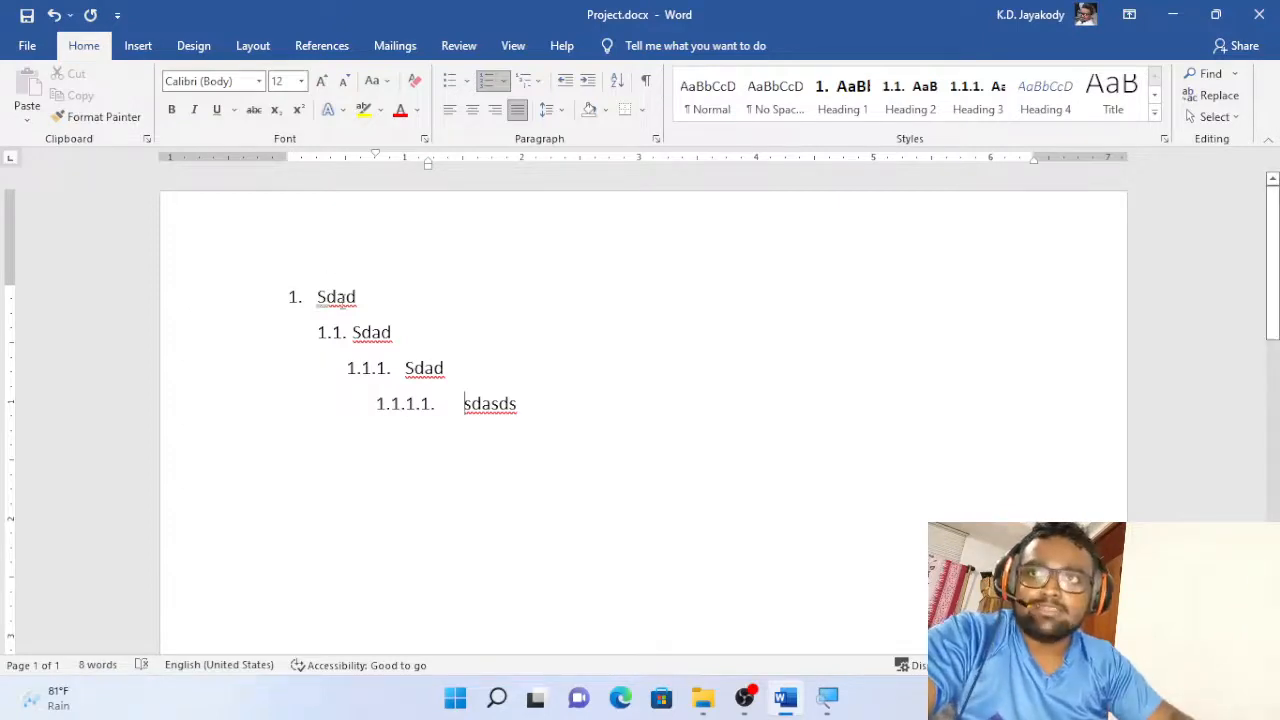
Format the first-level Sdad line as bold at 14 pt and apply a line spacing option to it.
double_click(336, 297)
click(289, 81)
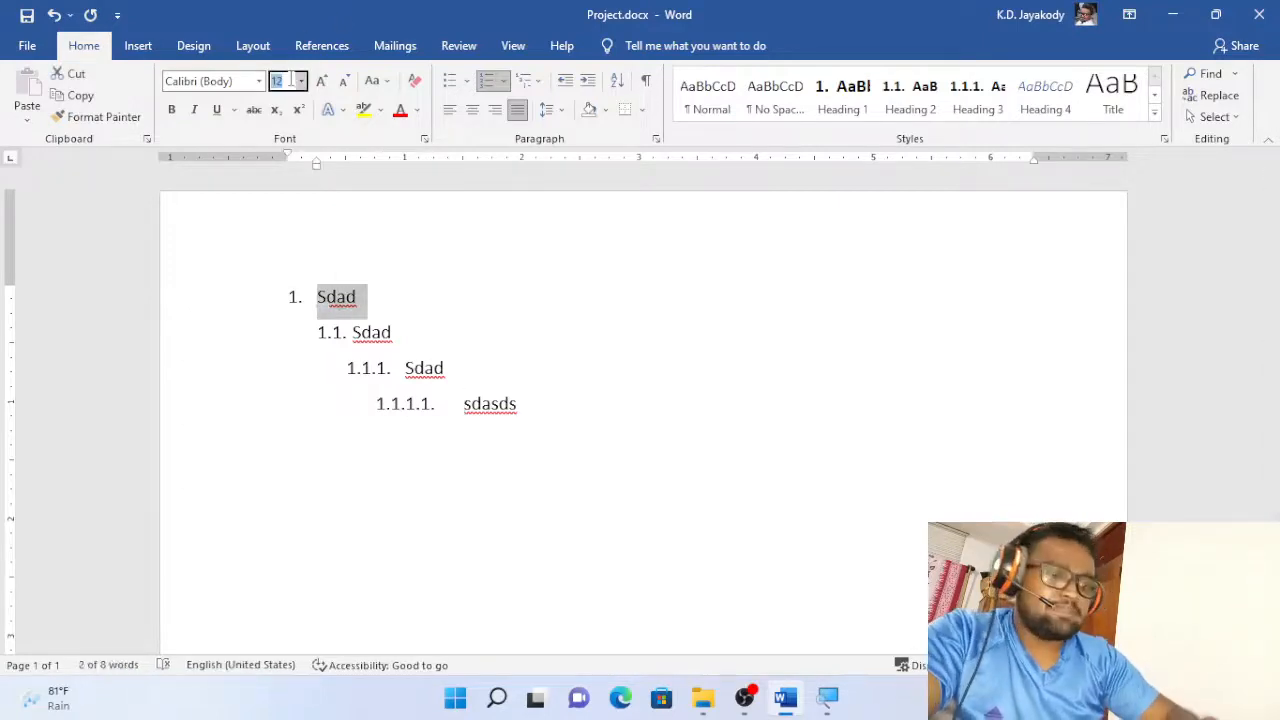
text(14)
key(Return)
key(ctrl+b)
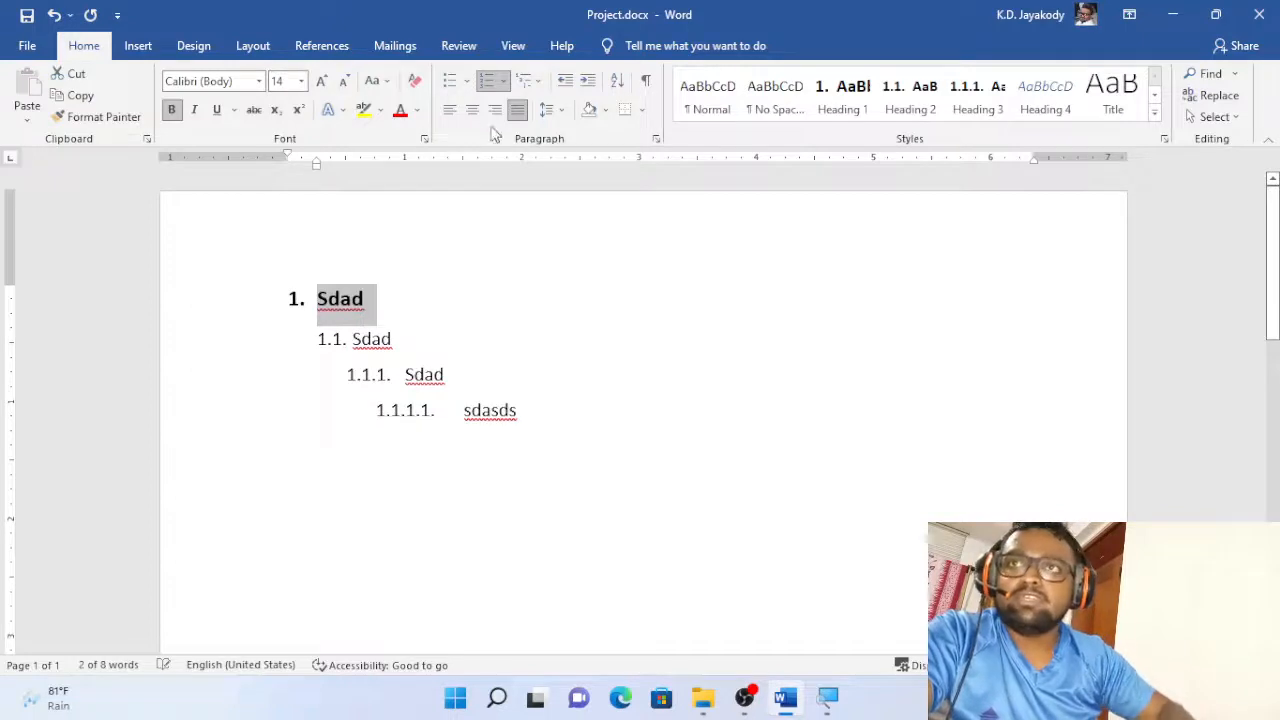
click(549, 111)
click(583, 180)
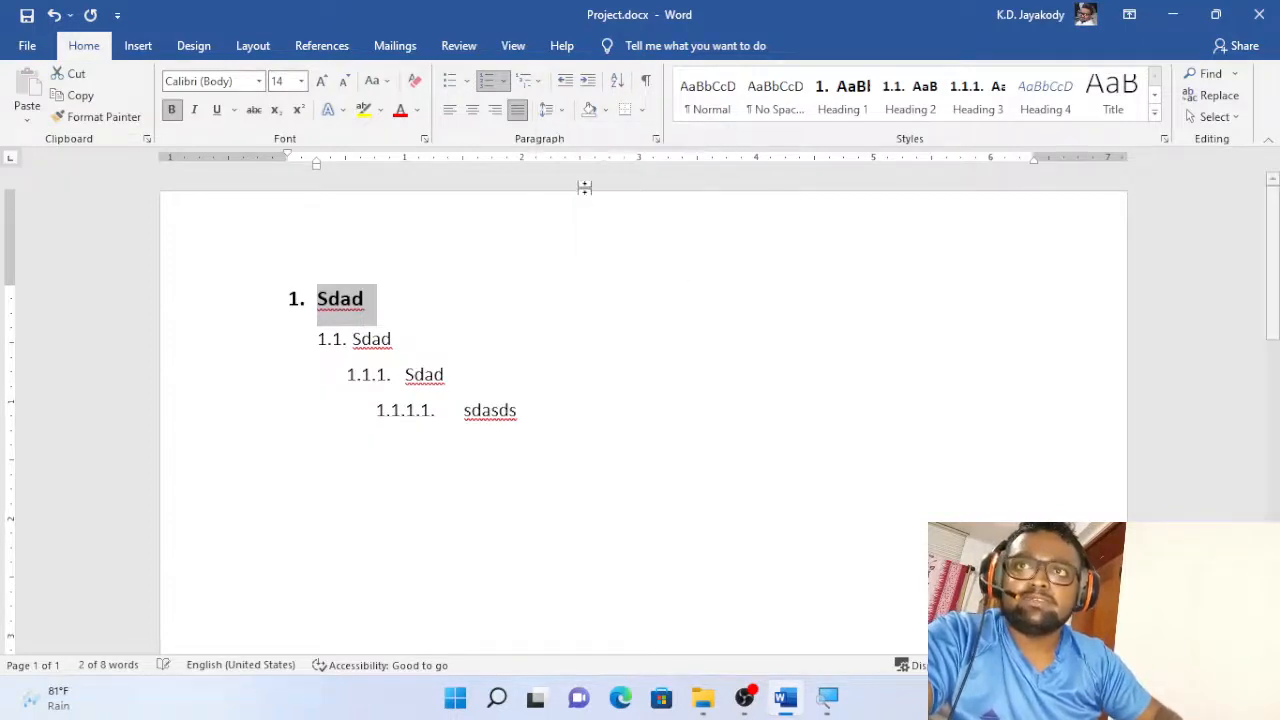
Make the 1.1, 1.1.1 and 1.1.1.1 lines bold and apply a line spacing option to them.
drag(546, 421, 352, 340)
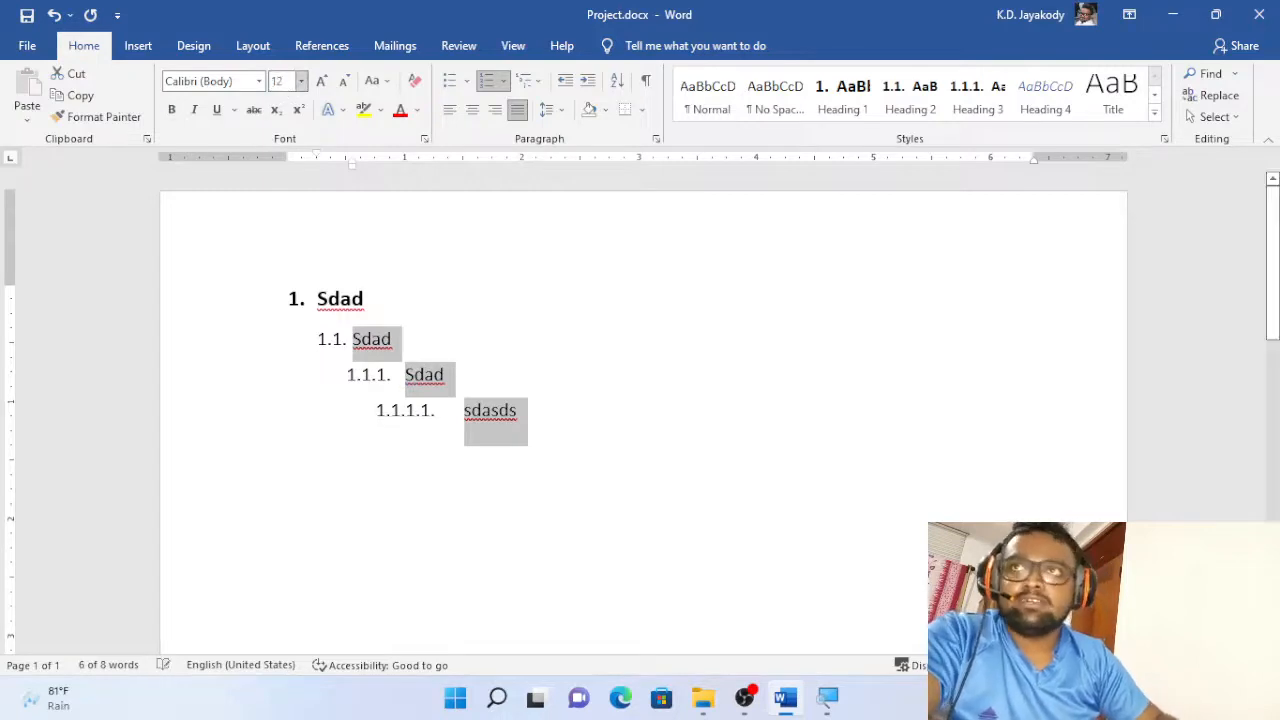
click(171, 109)
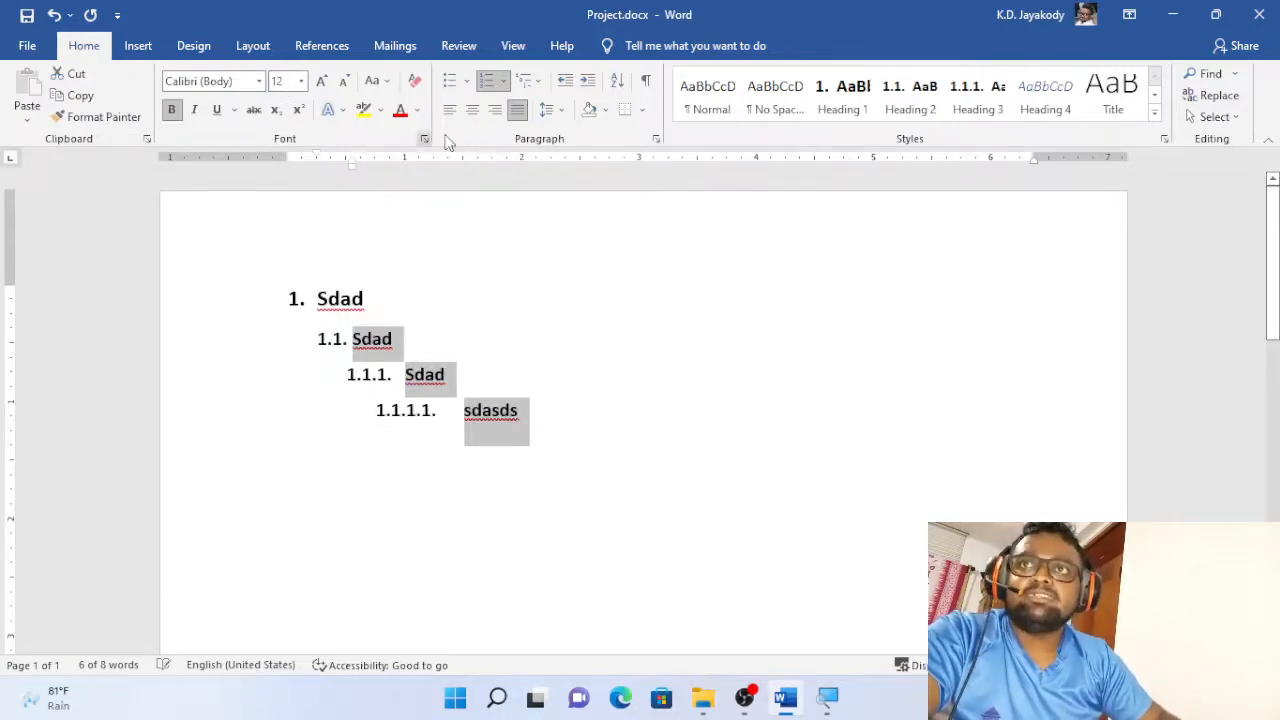
click(548, 110)
click(604, 180)
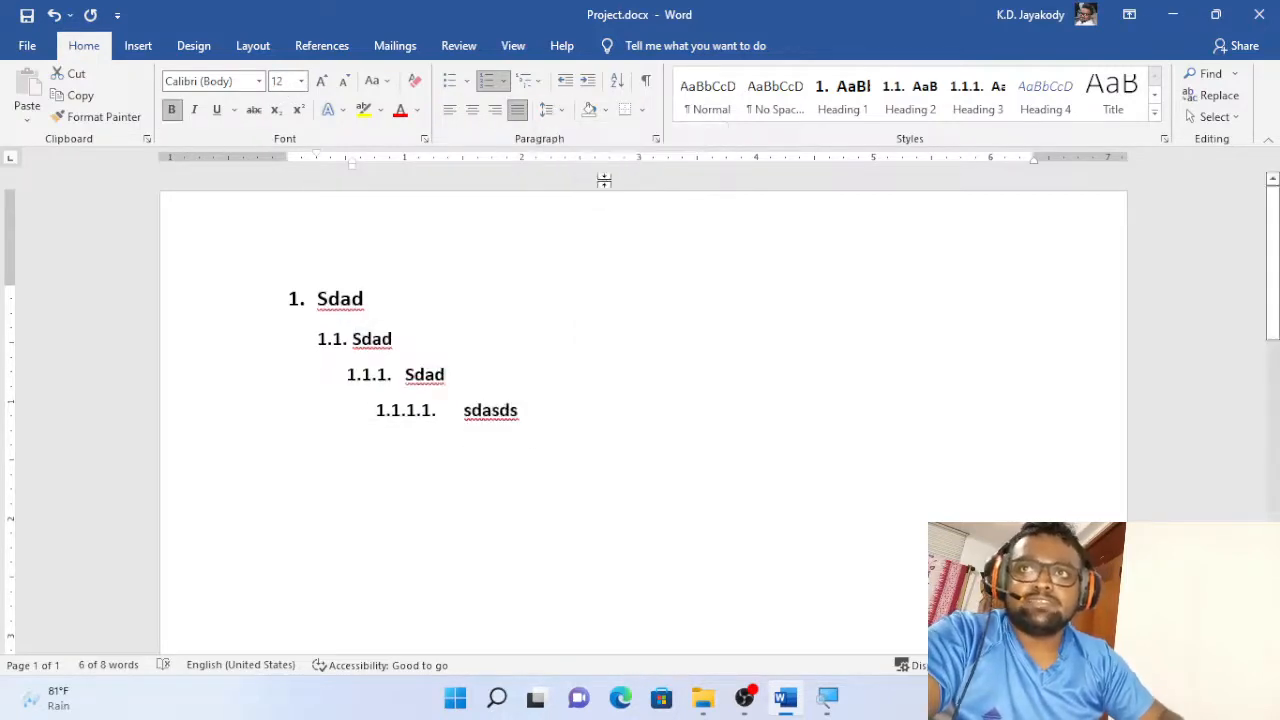
click(554, 397)
click(330, 296)
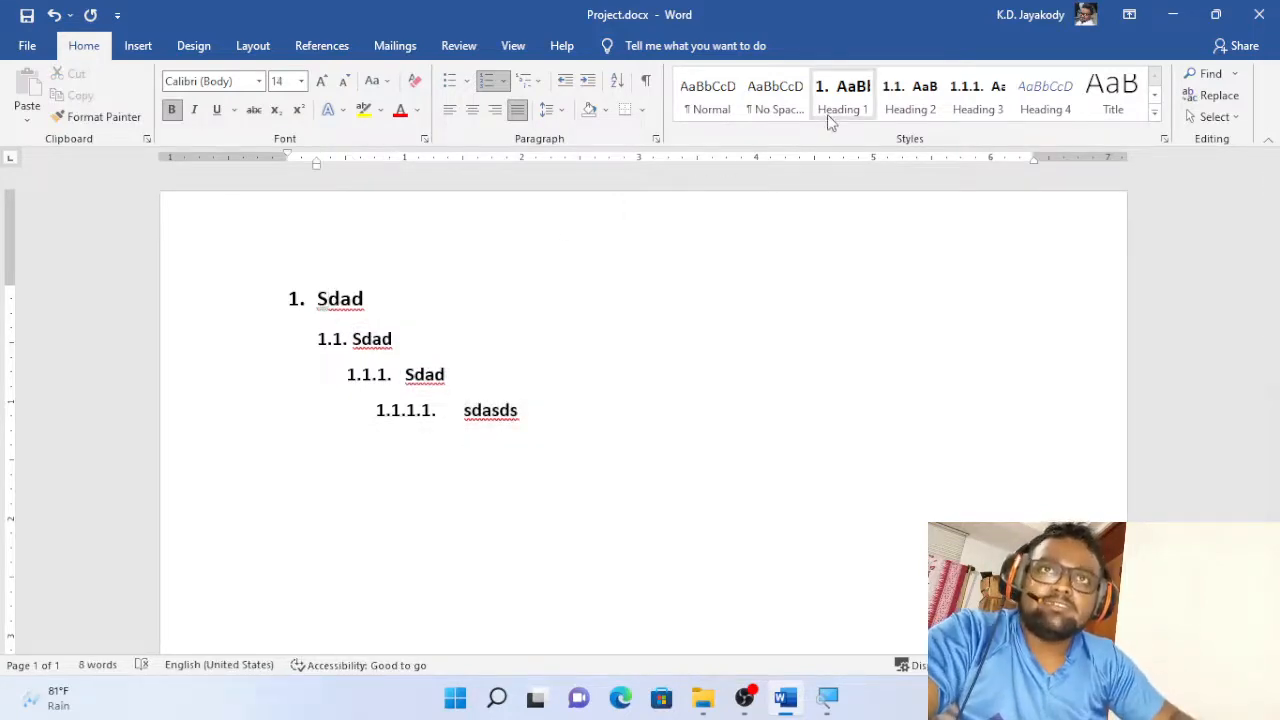
click(361, 339)
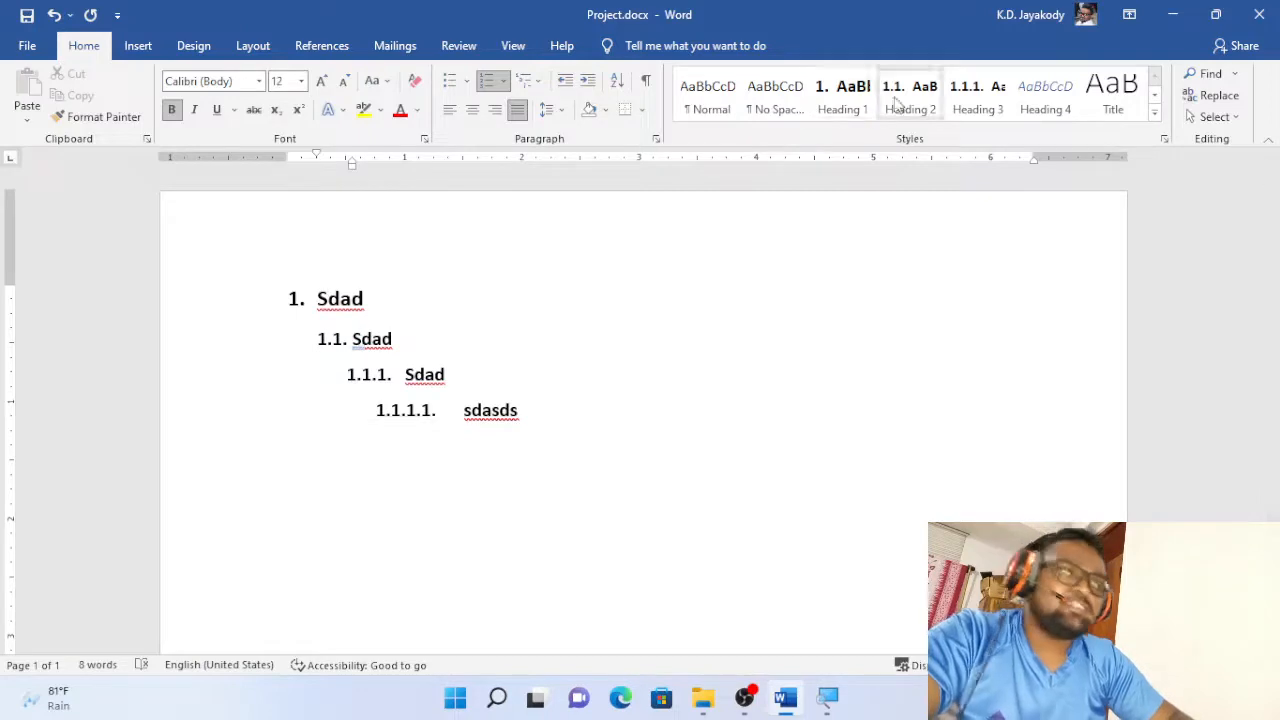
click(434, 375)
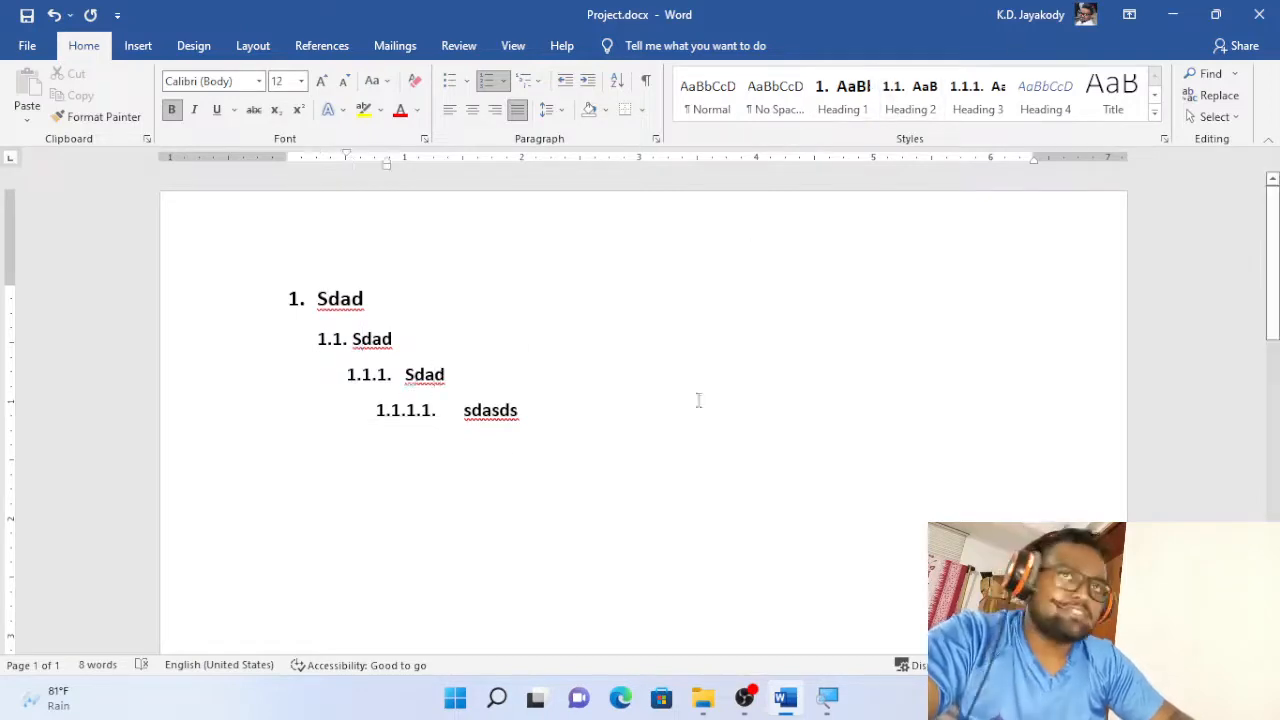
Update the Heading 4 style to match the formatting of the fourth-level sdasds line.
click(491, 410)
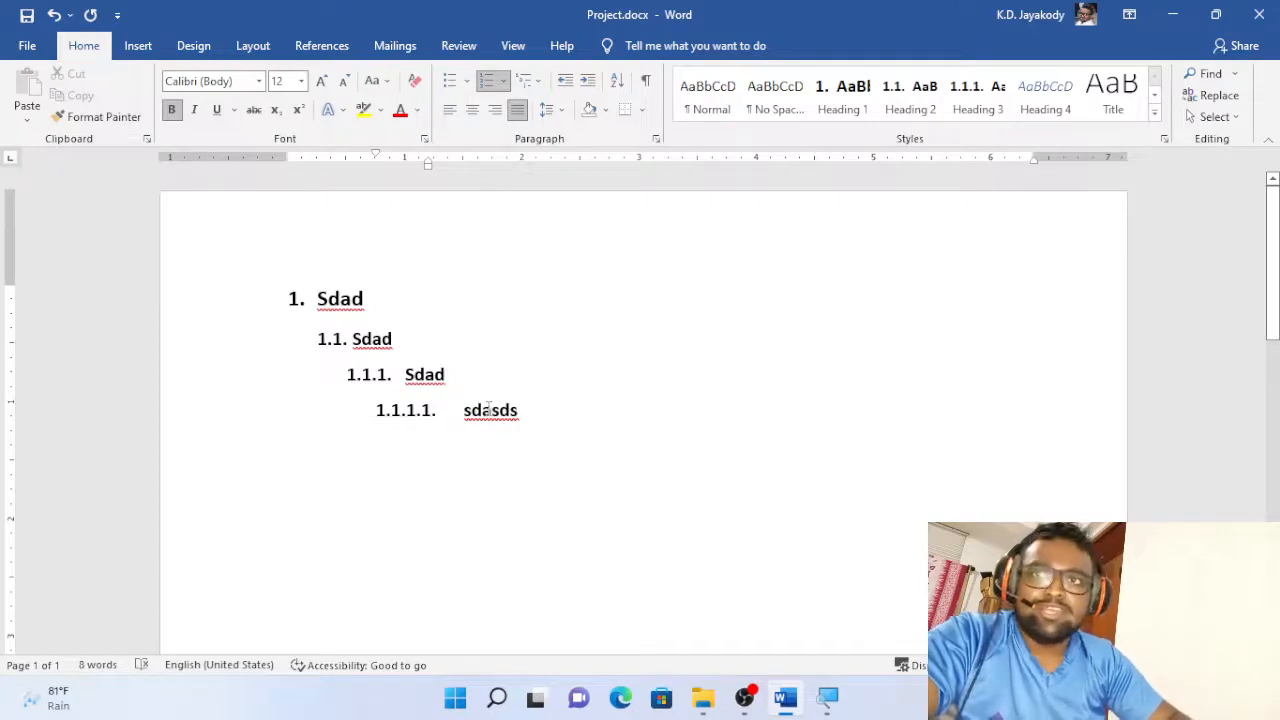
right_click(1045, 88)
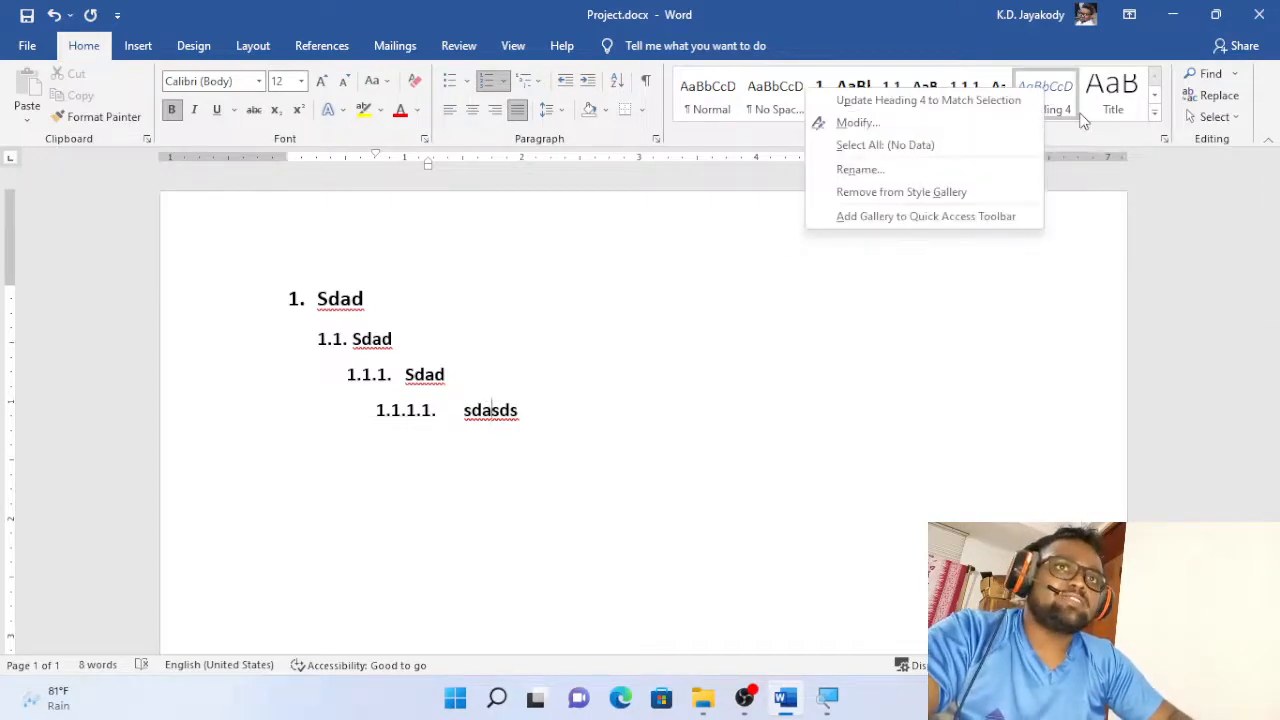
click(948, 101)
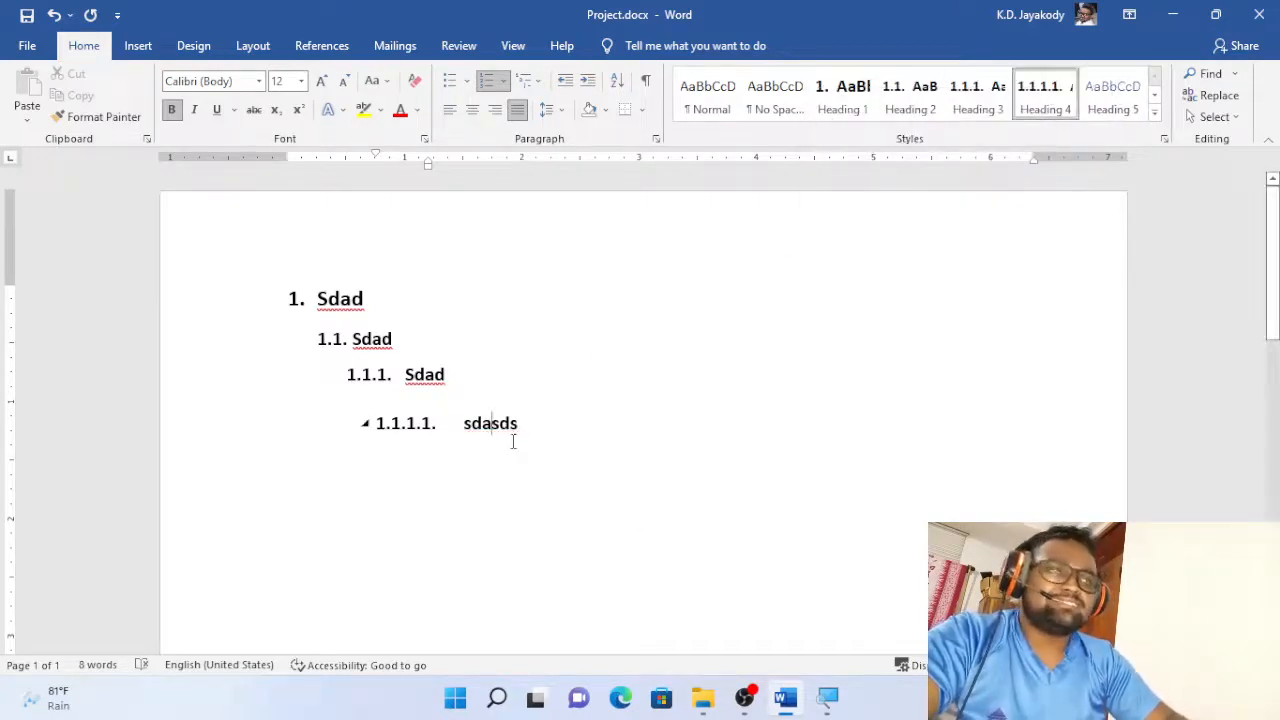